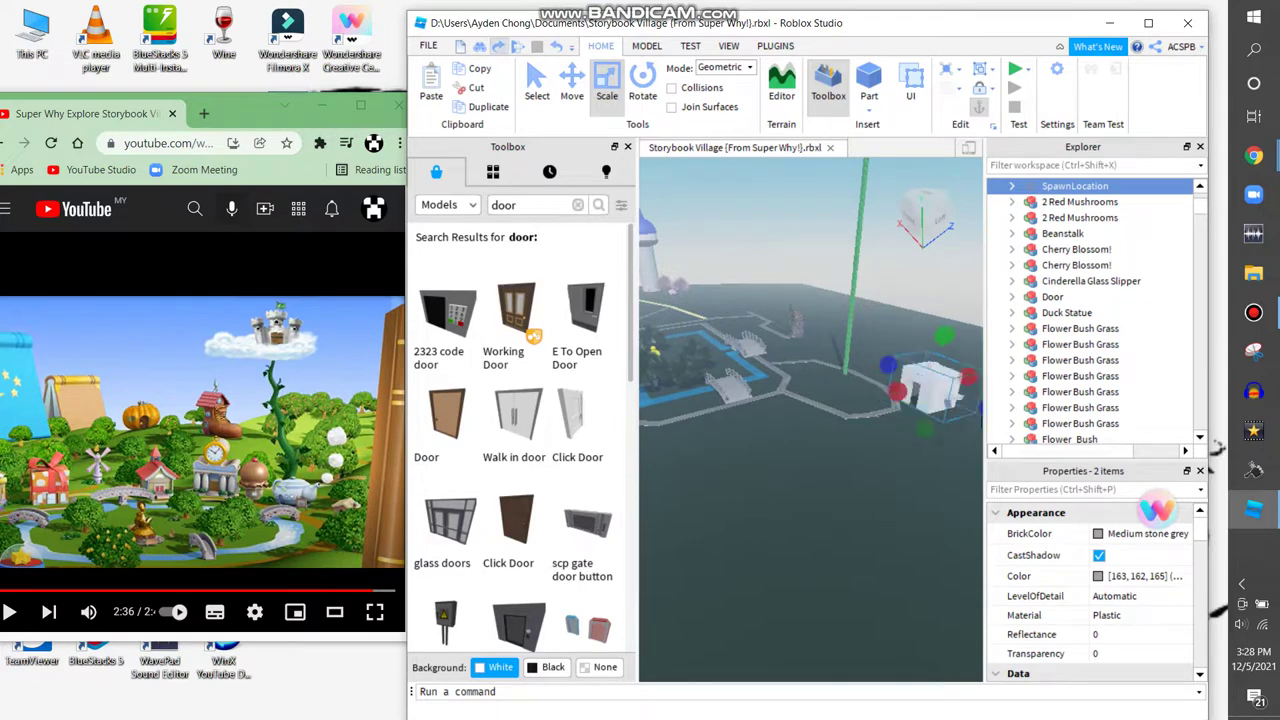
# Ungroup the selected white building, clear the toolbox search for "door" and deselect everything
pyautogui.hotkey('ctrl', 'u')
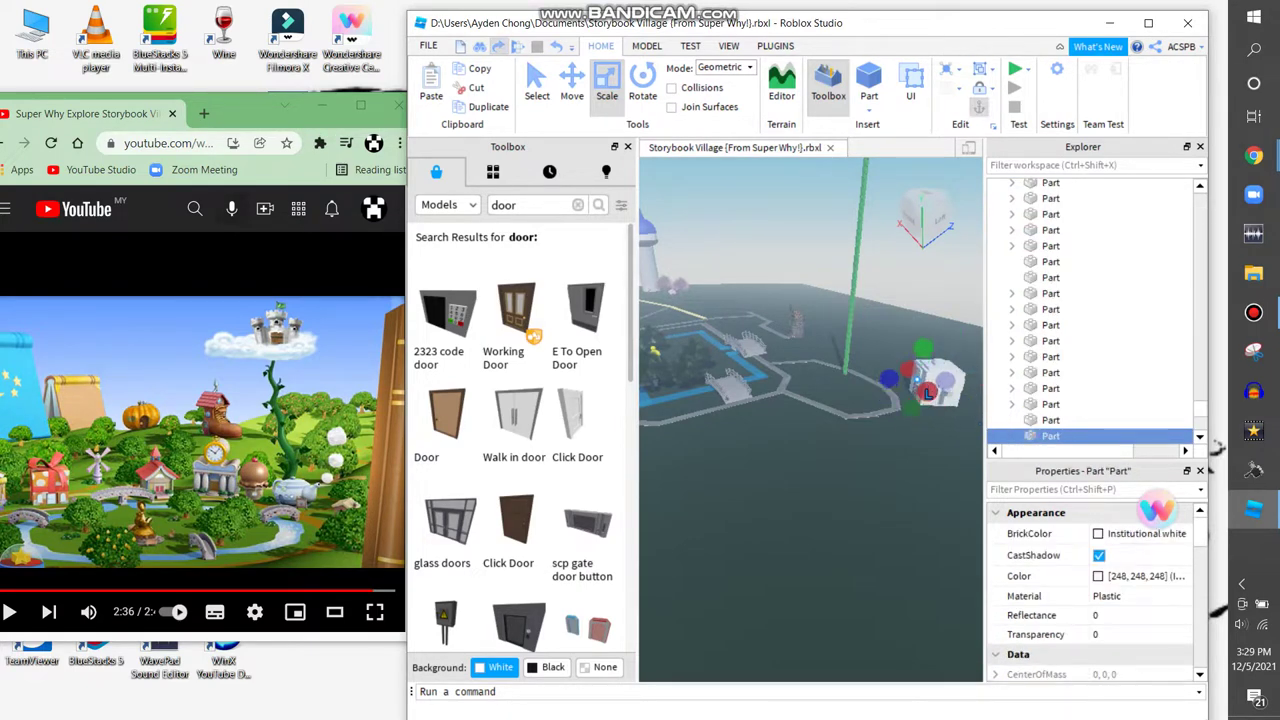
pyautogui.press('w')
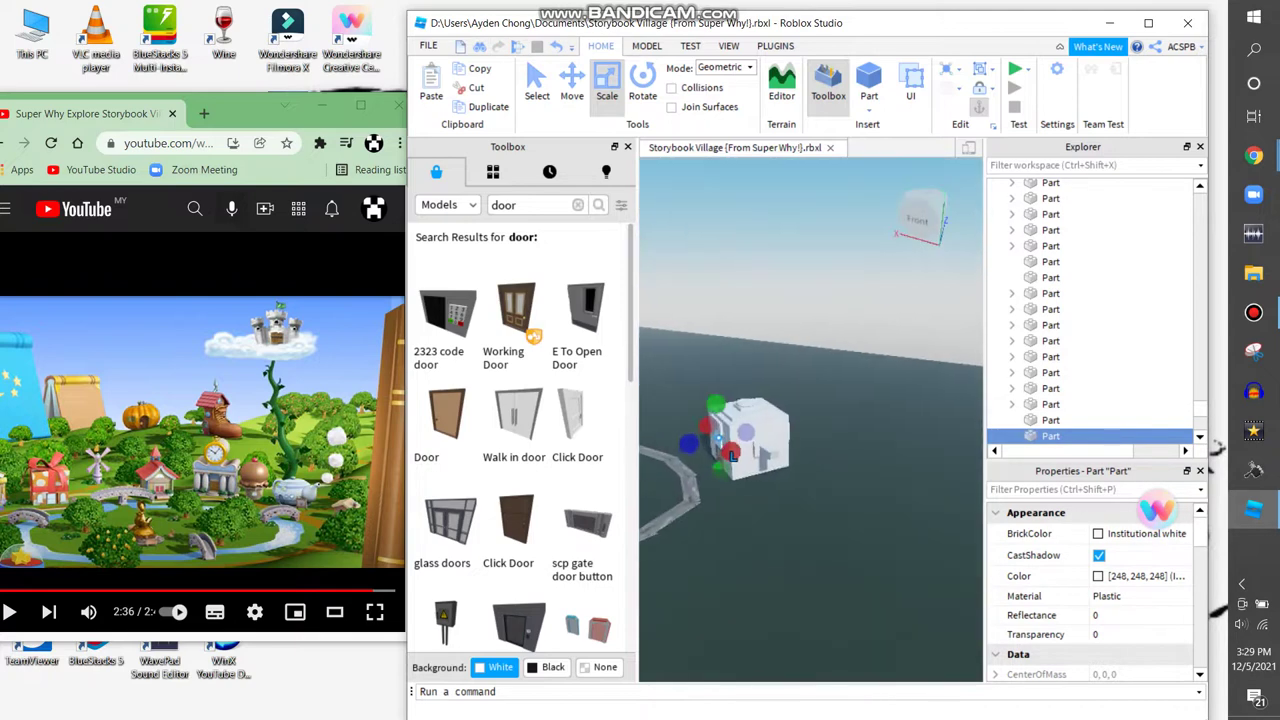
pyautogui.moveTo(810, 420); pyautogui.dragTo(810, 385, button='right')
pyautogui.click(578, 204)
pyautogui.click(770, 340)
pyautogui.press('w')
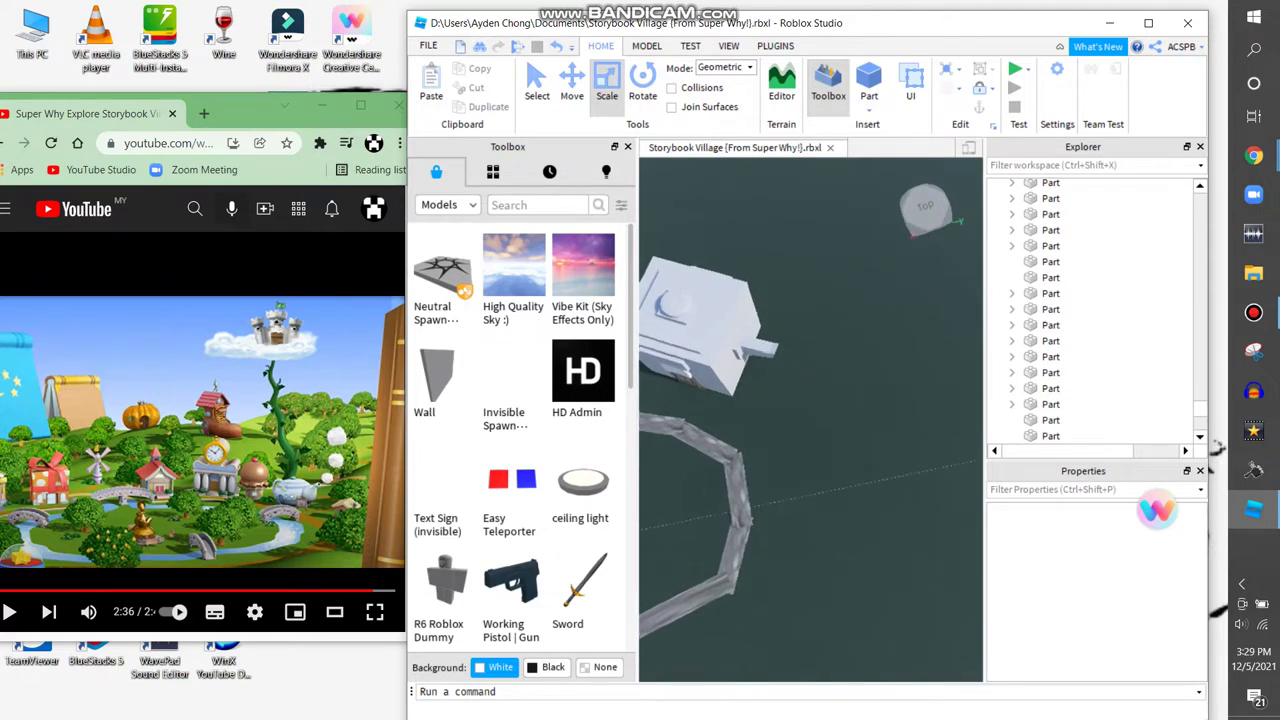
# Duplicate a stone path segment, rotate it outward and move its end to the corner of the looped path as a branch
pyautogui.moveTo(834, 441); pyautogui.dragTo(834, 441, button='right')
pyautogui.click(834, 441)
pyautogui.moveTo(834, 441); pyautogui.dragTo(802, 441, button='middle')
pyautogui.hotkey('ctrl', 'd')
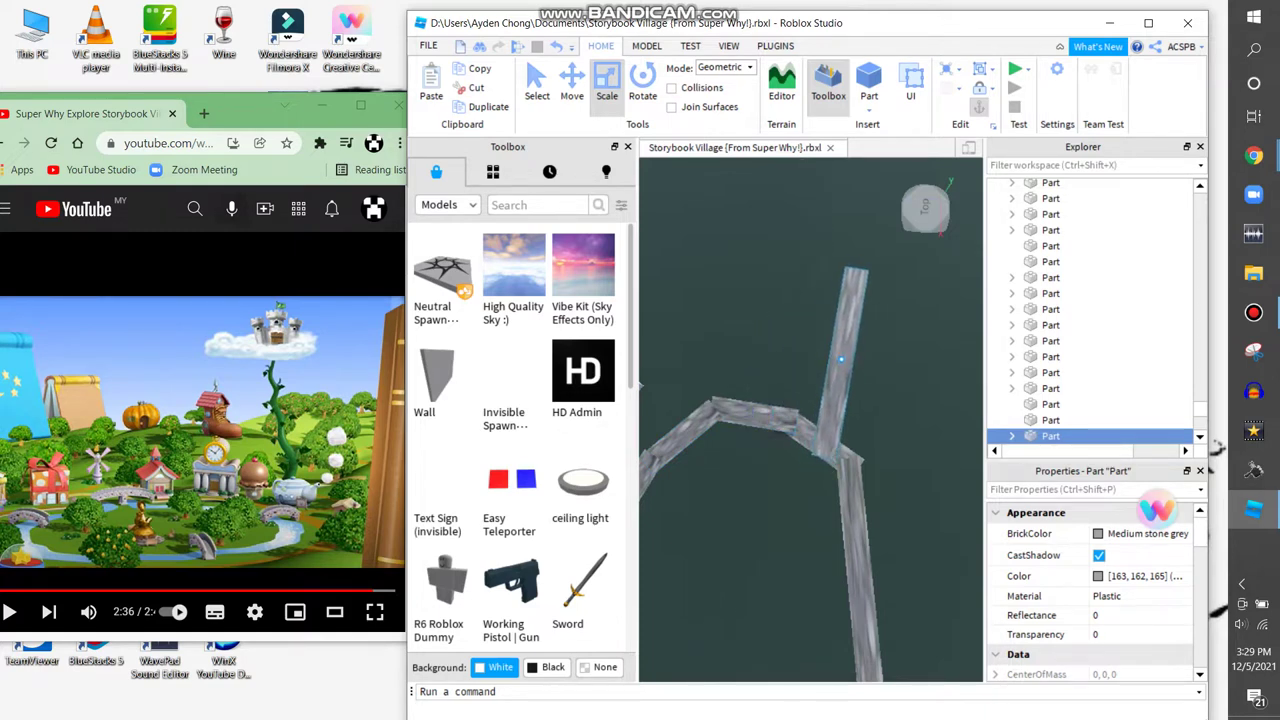
pyautogui.press('f')
pyautogui.hotkey('ctrl', '4')
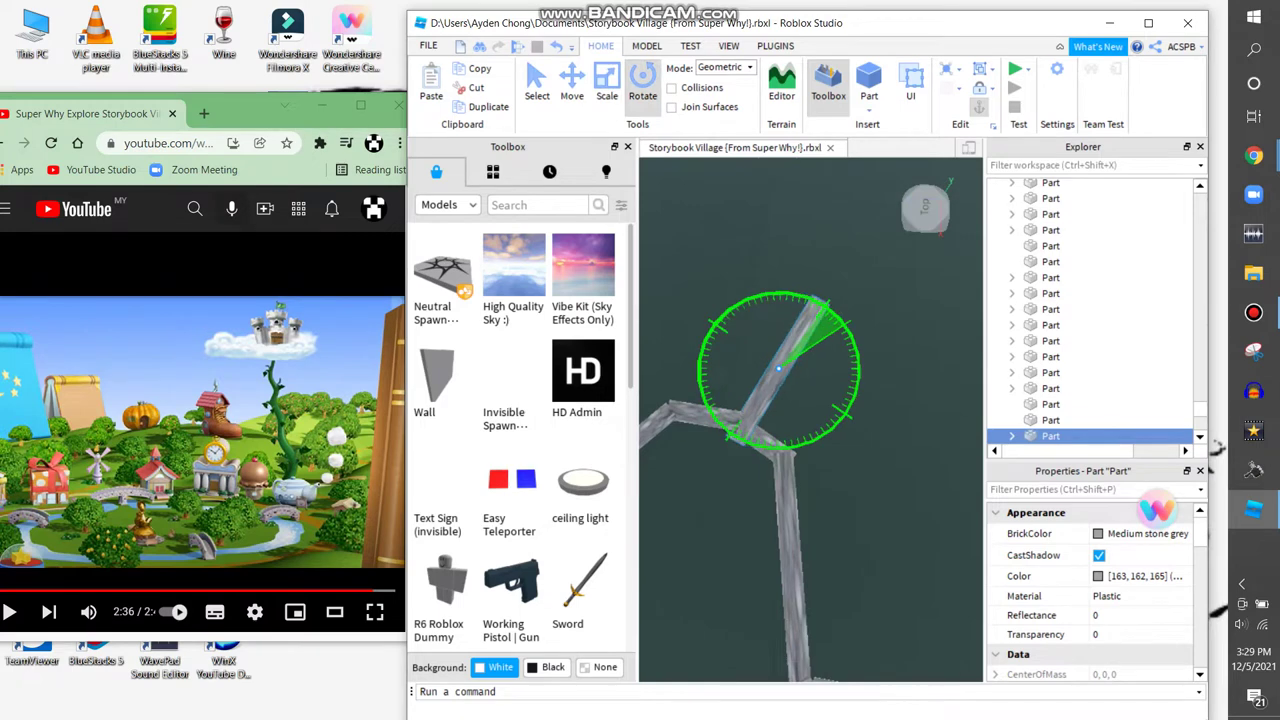
pyautogui.hotkey('ctrl', '2')
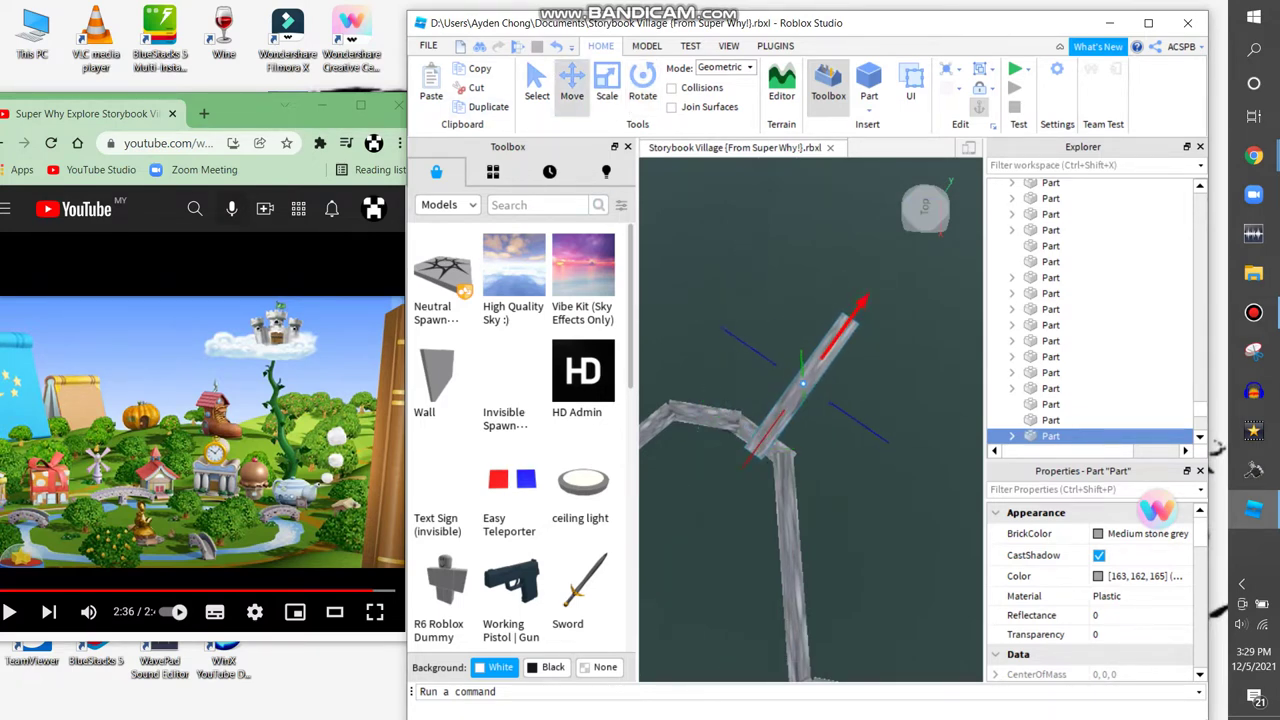
# Examine the new path branch, its junction with the looped path and its distance from the white building
pyautogui.press('s')
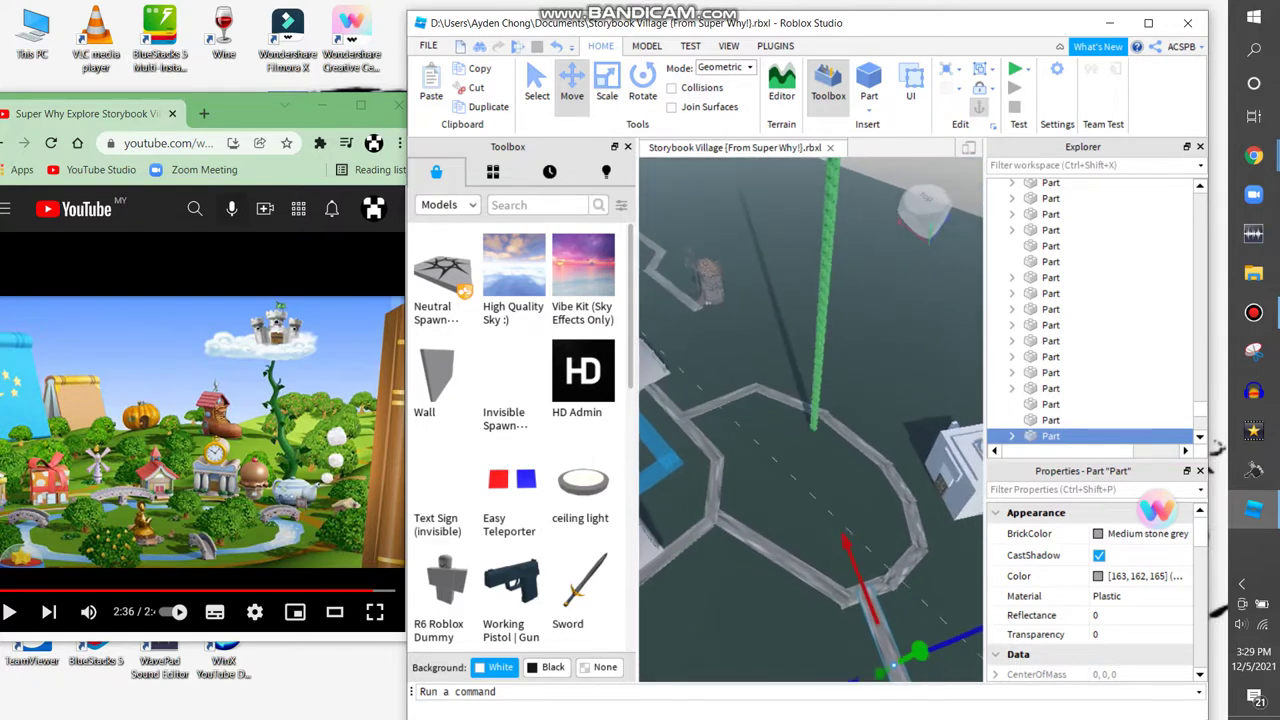
pyautogui.press('f')
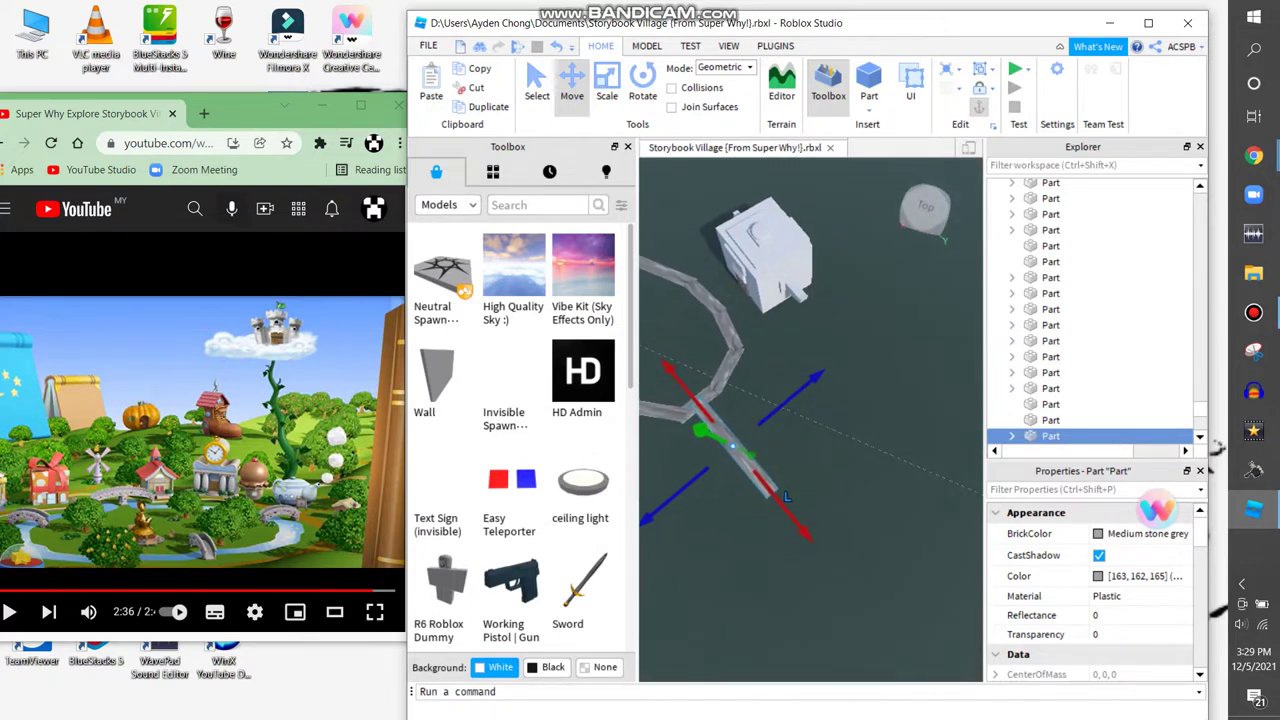
pyautogui.press('w')
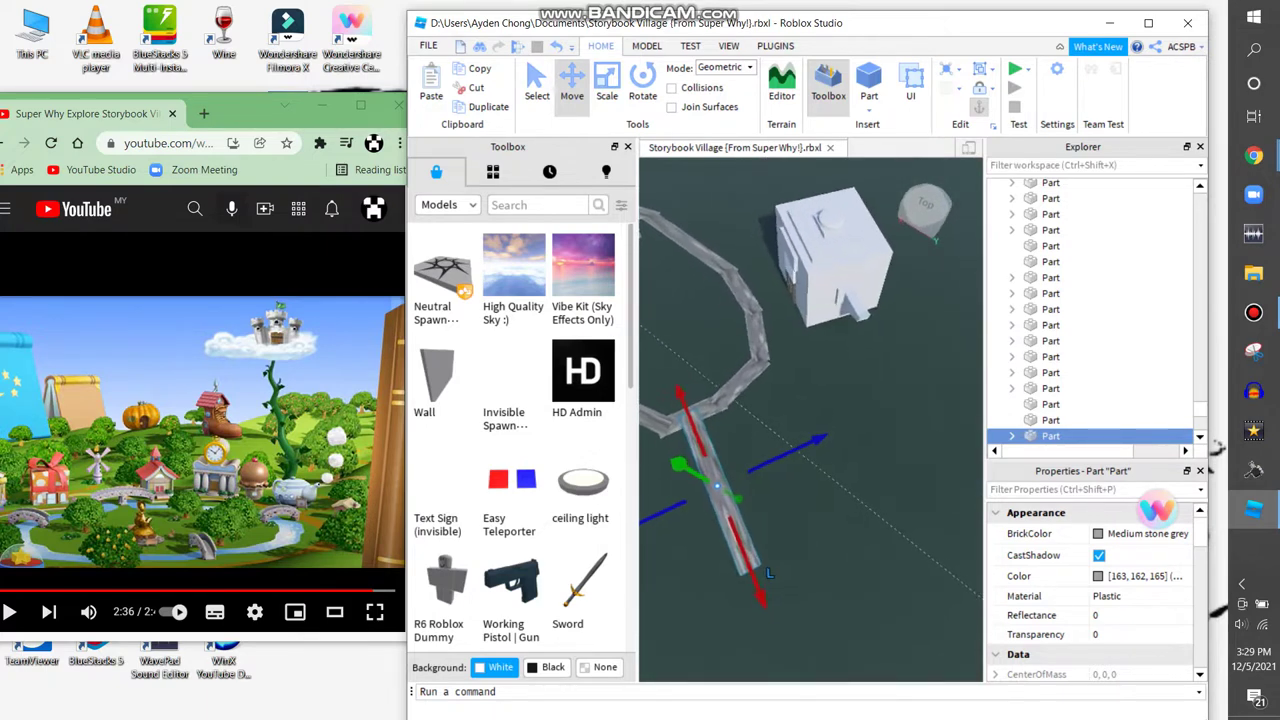
pyautogui.moveTo(810, 420); pyautogui.dragTo(810, 420, button='right')
pyautogui.press('q')
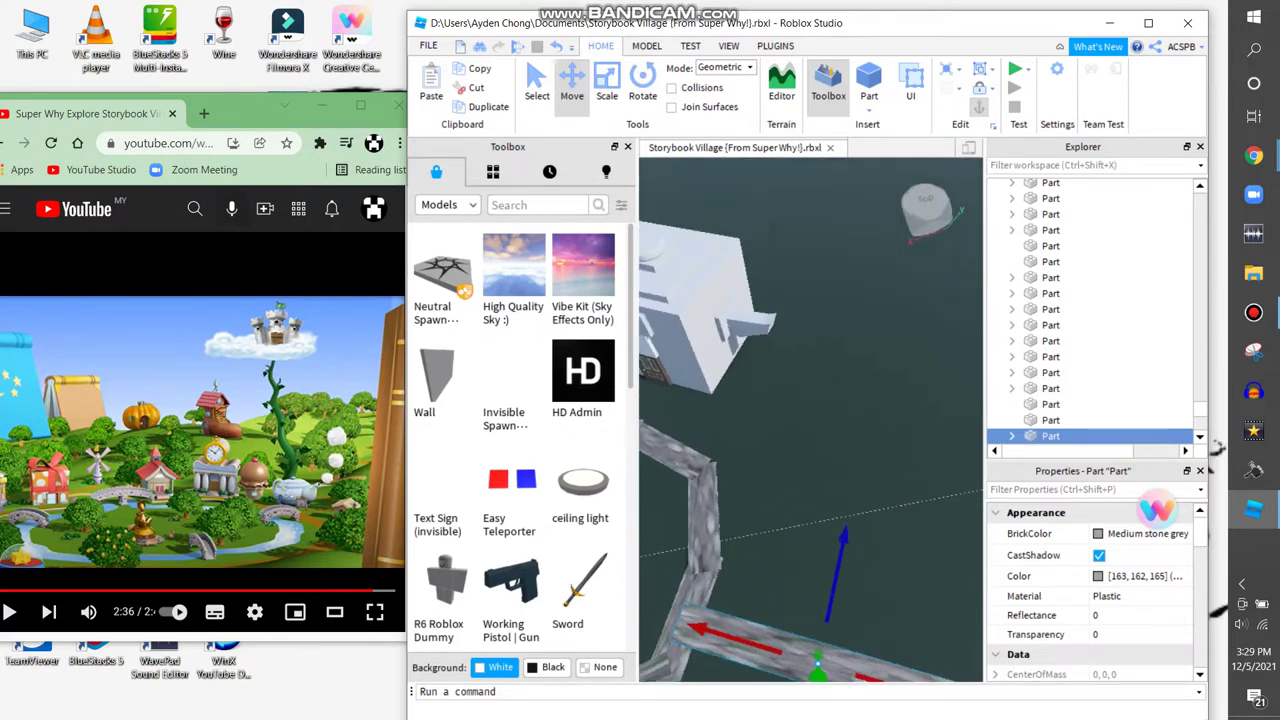
pyautogui.press('q')
pyautogui.press('q')
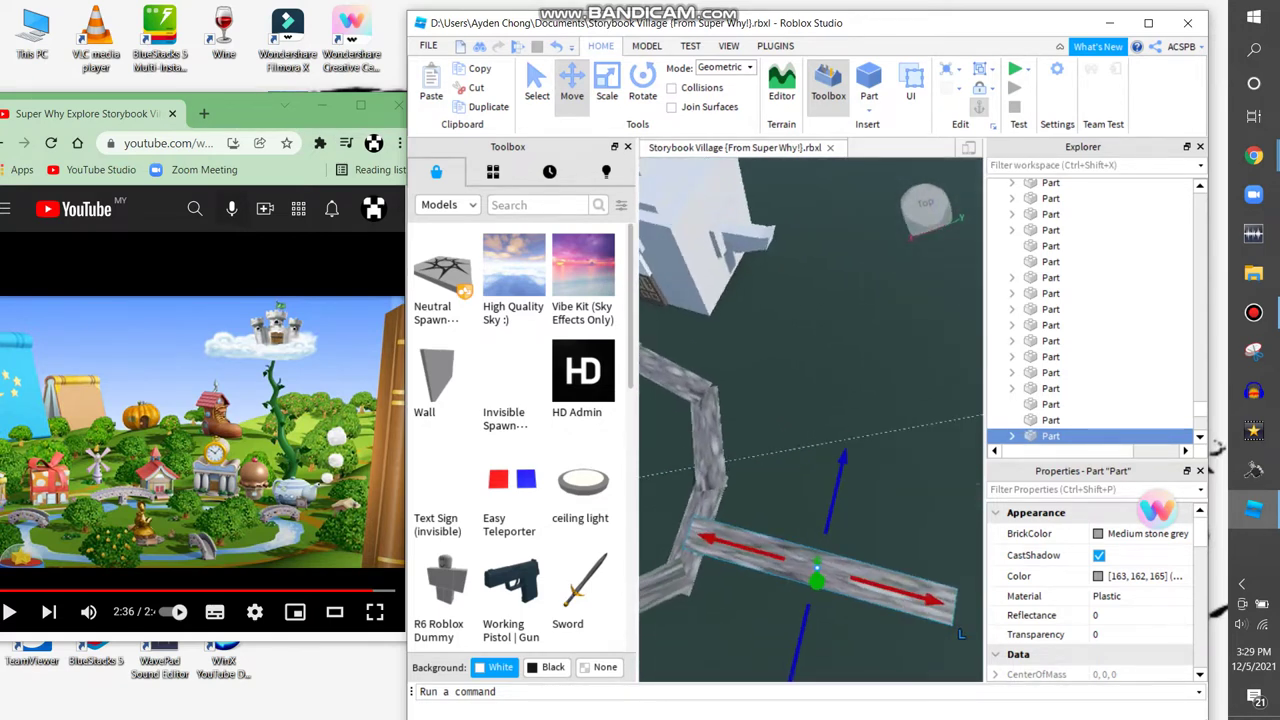
pyautogui.press('q')
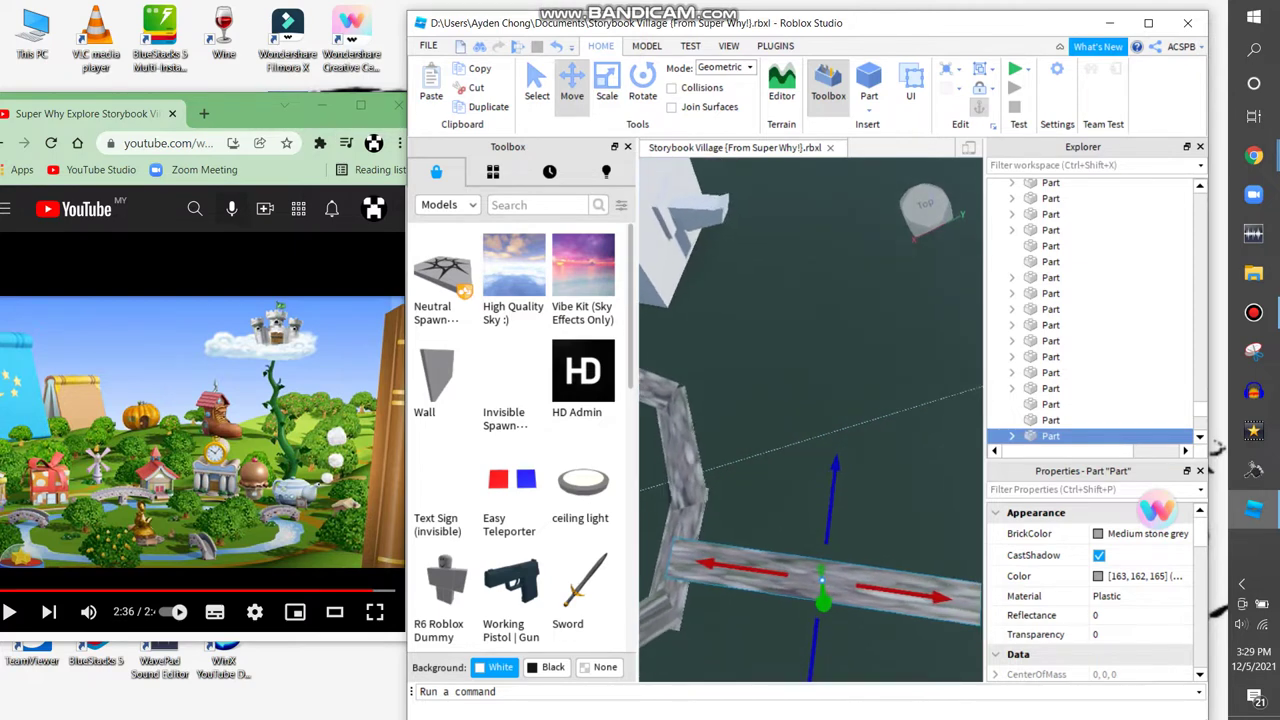
pyautogui.moveTo(880, 420)
pyautogui.mouseDown(button='right')
pyautogui.moveTo(880, 400)
pyautogui.moveTo(880, 420)
pyautogui.mouseUp(button='right')
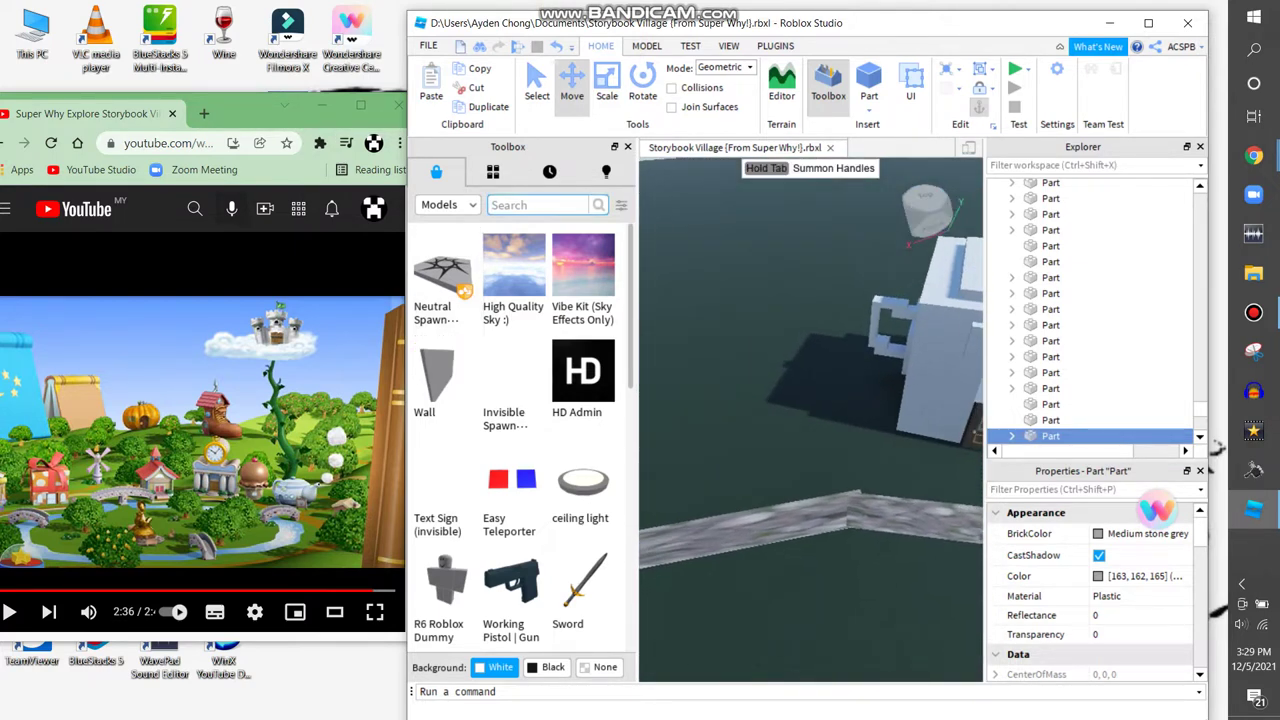
# Search the toolbox models for "ice cream house", check the results, and repeat the search with "ice cream"
pyautogui.write('ice cream house')
pyautogui.press('Return')
pyautogui.moveTo(880, 420); pyautogui.dragTo(820, 400, button='right')
pyautogui.press('d')
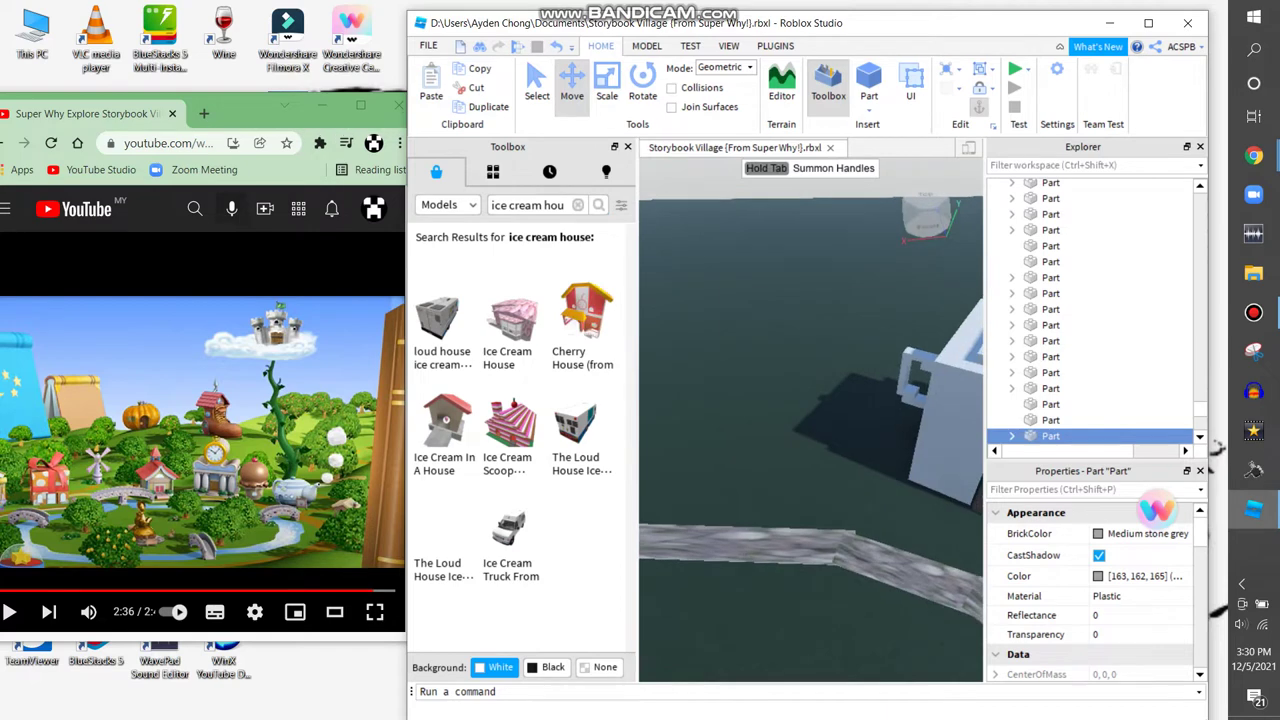
pyautogui.moveTo(513, 320)
pyautogui.press('a')
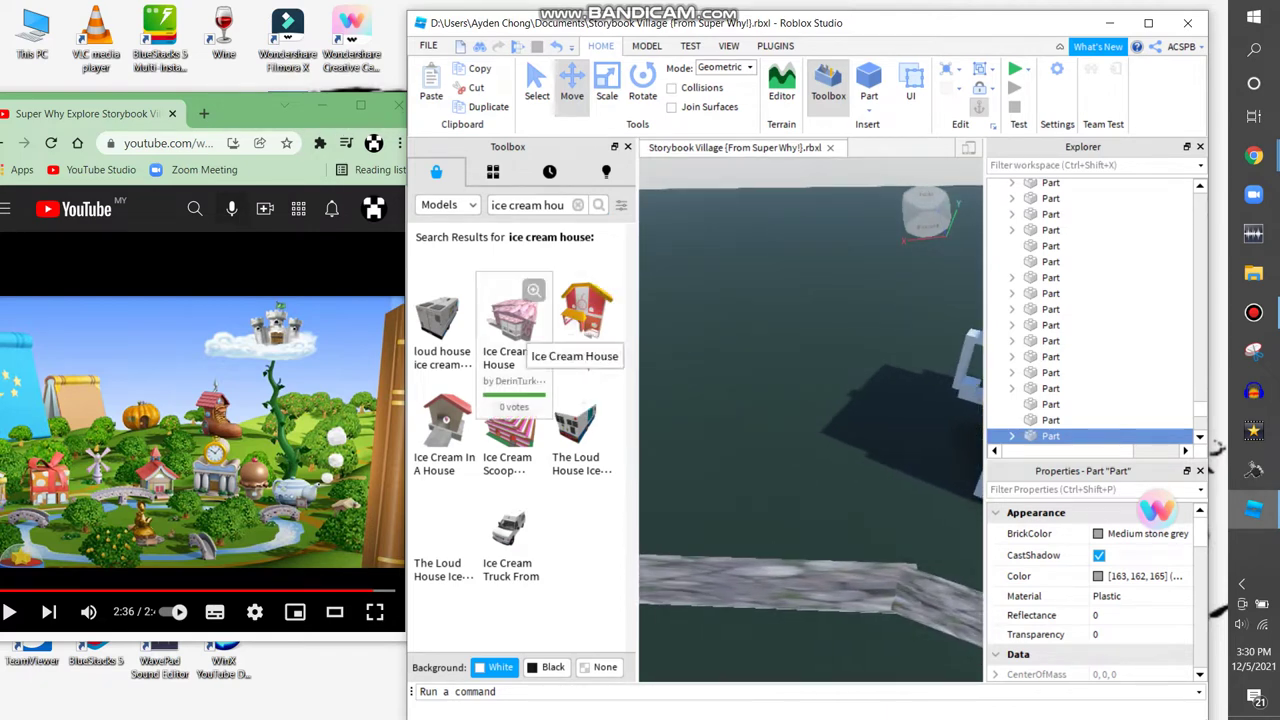
pyautogui.moveTo(445, 545)
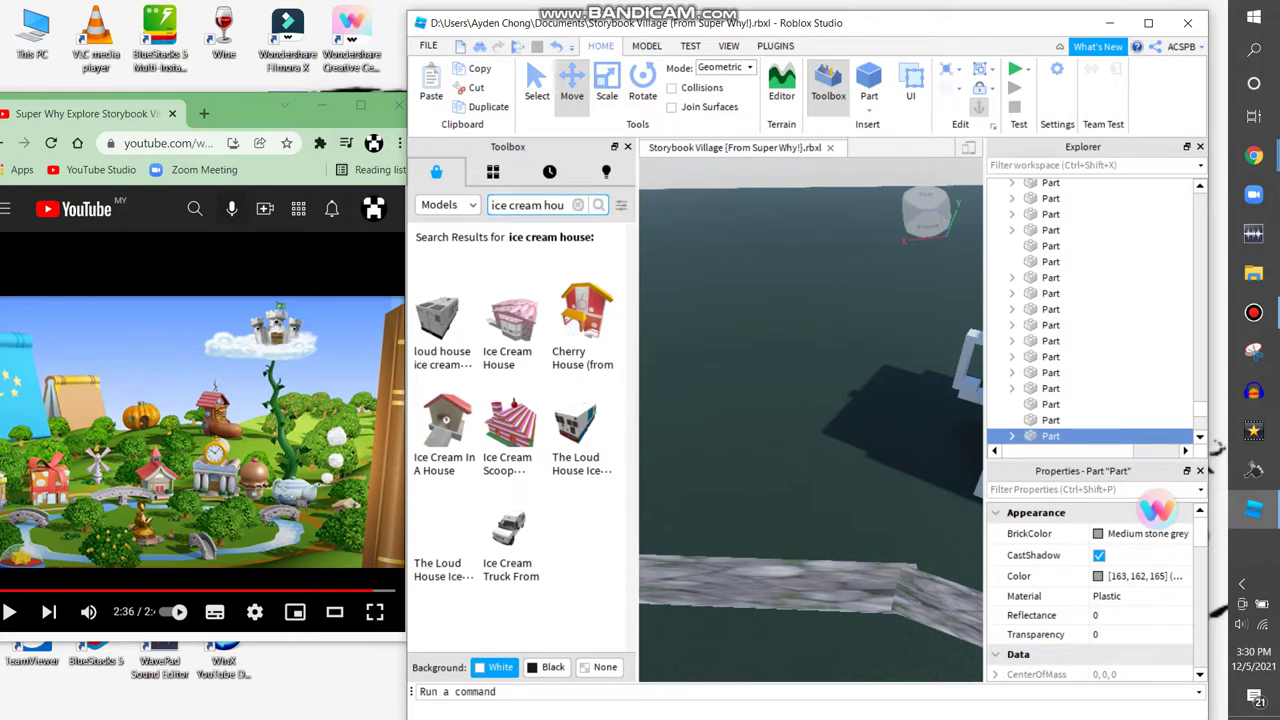
pyautogui.press('Return')
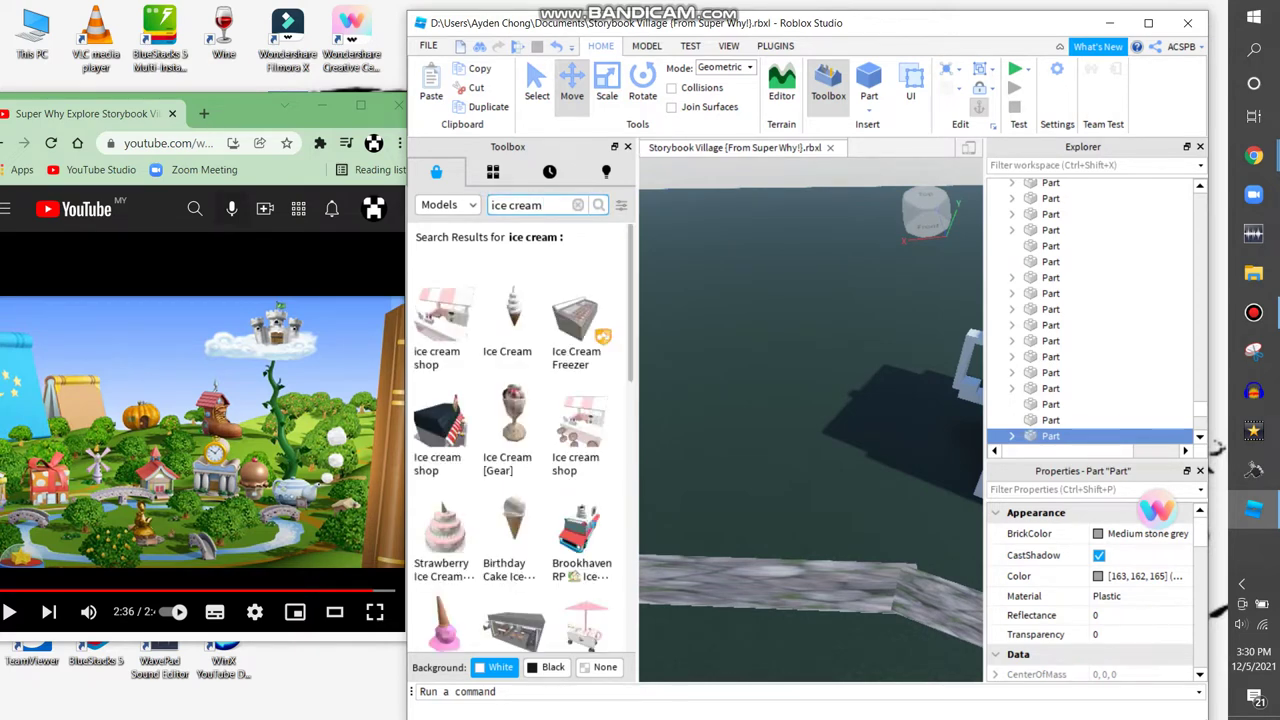
# Search the toolbox models for "snowcone house" and for "snow cone"
pyautogui.hotkey('ctrl', 'a')
pyautogui.press('BackSpace')
pyautogui.write('sn')
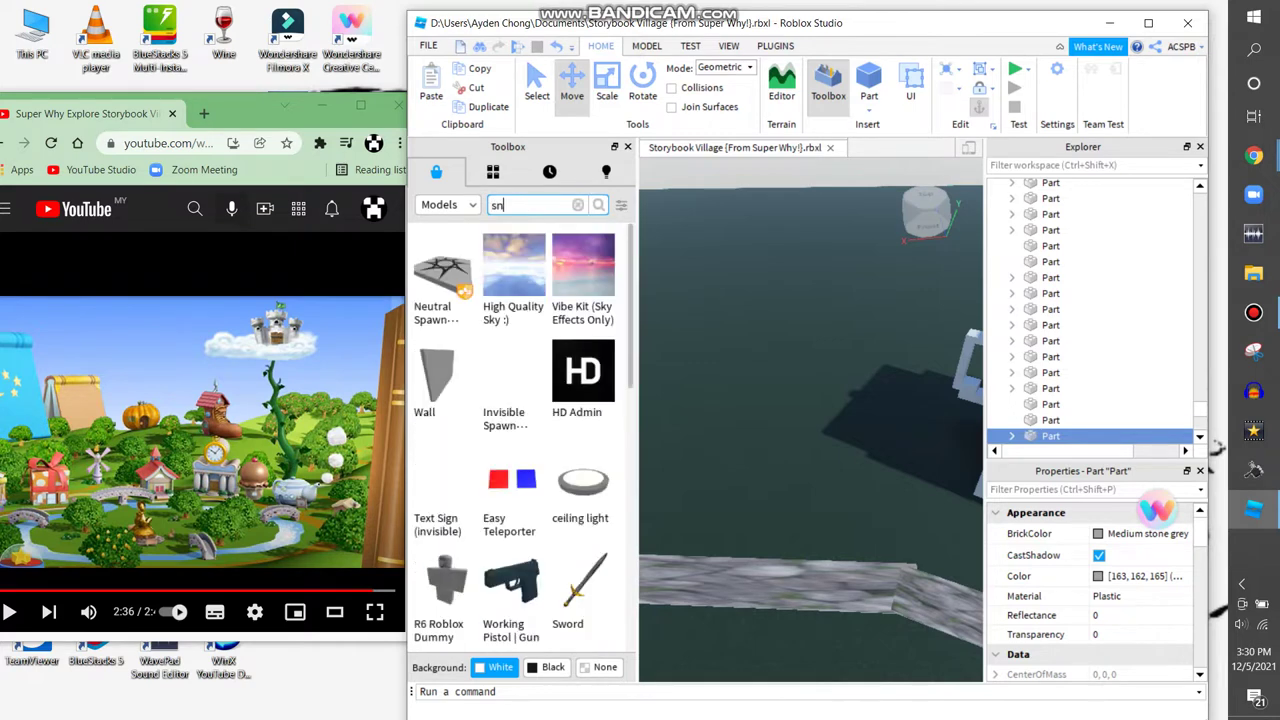
pyautogui.write('owcone house')
pyautogui.press('Return')
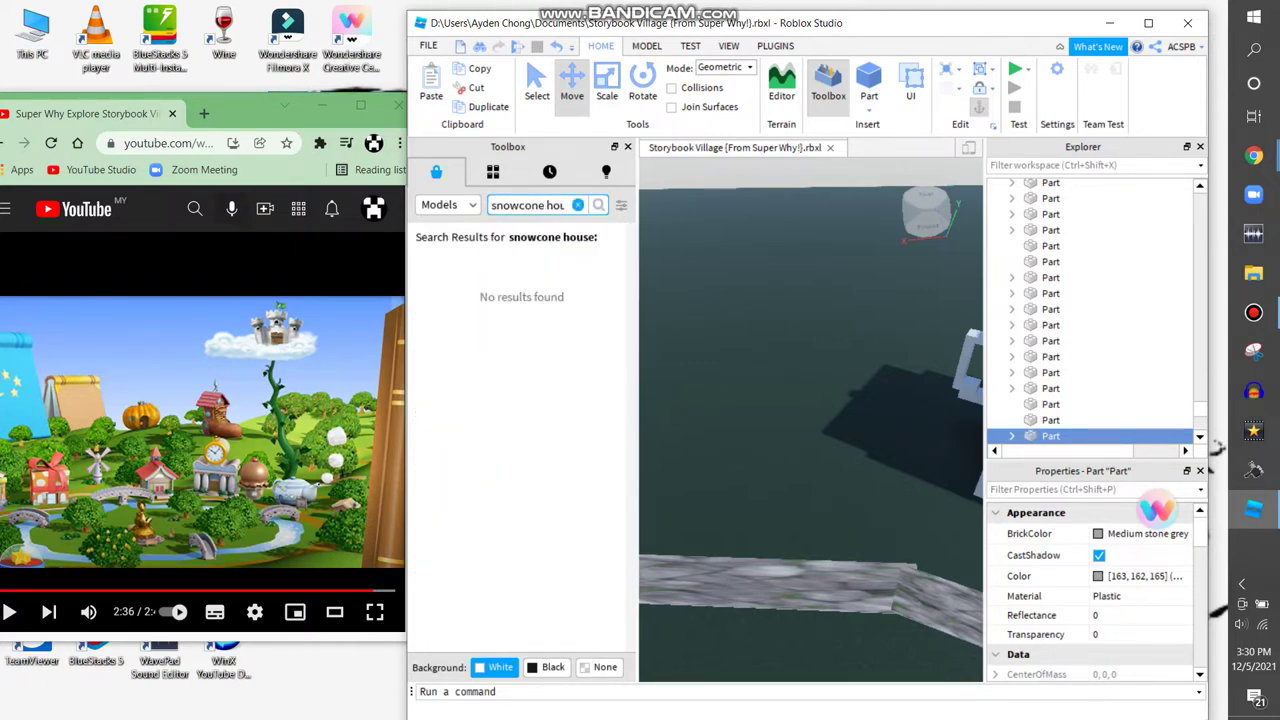
pyautogui.write('snow cone')
pyautogui.press('Return')
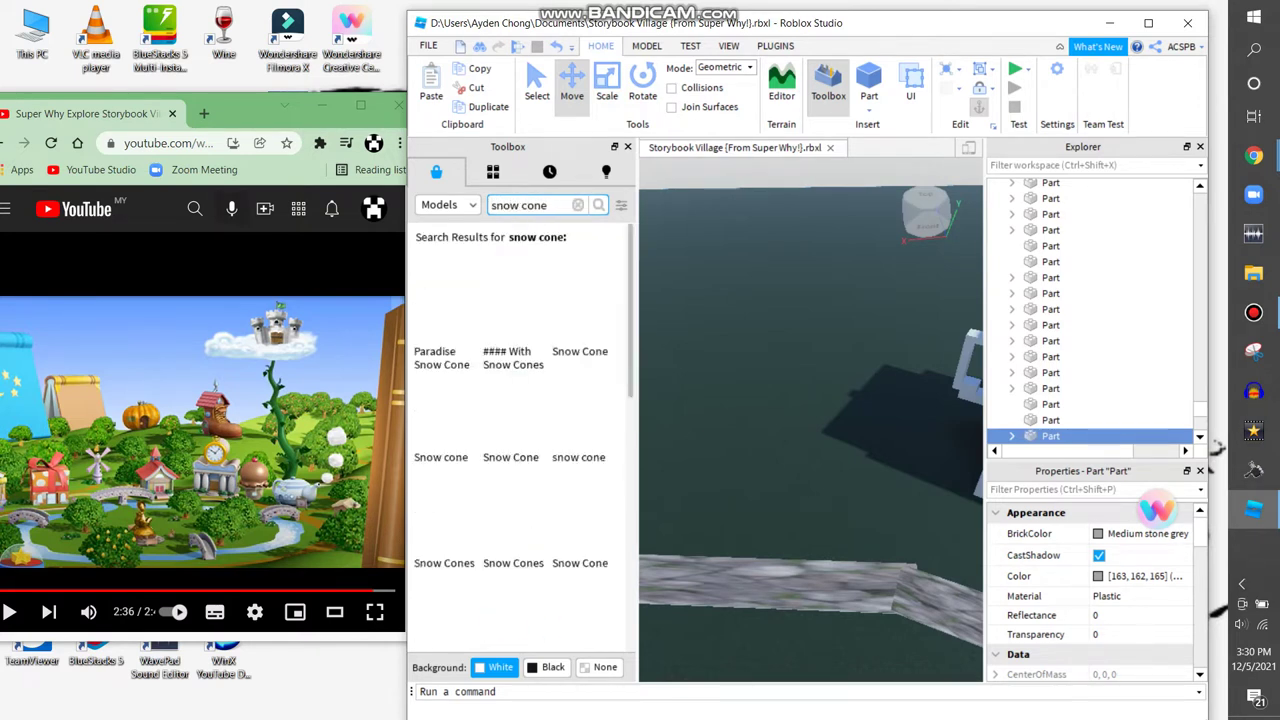
# Select the white building with its door and spawn location, move it inside the looped path and rotate it there
pyautogui.press('w')
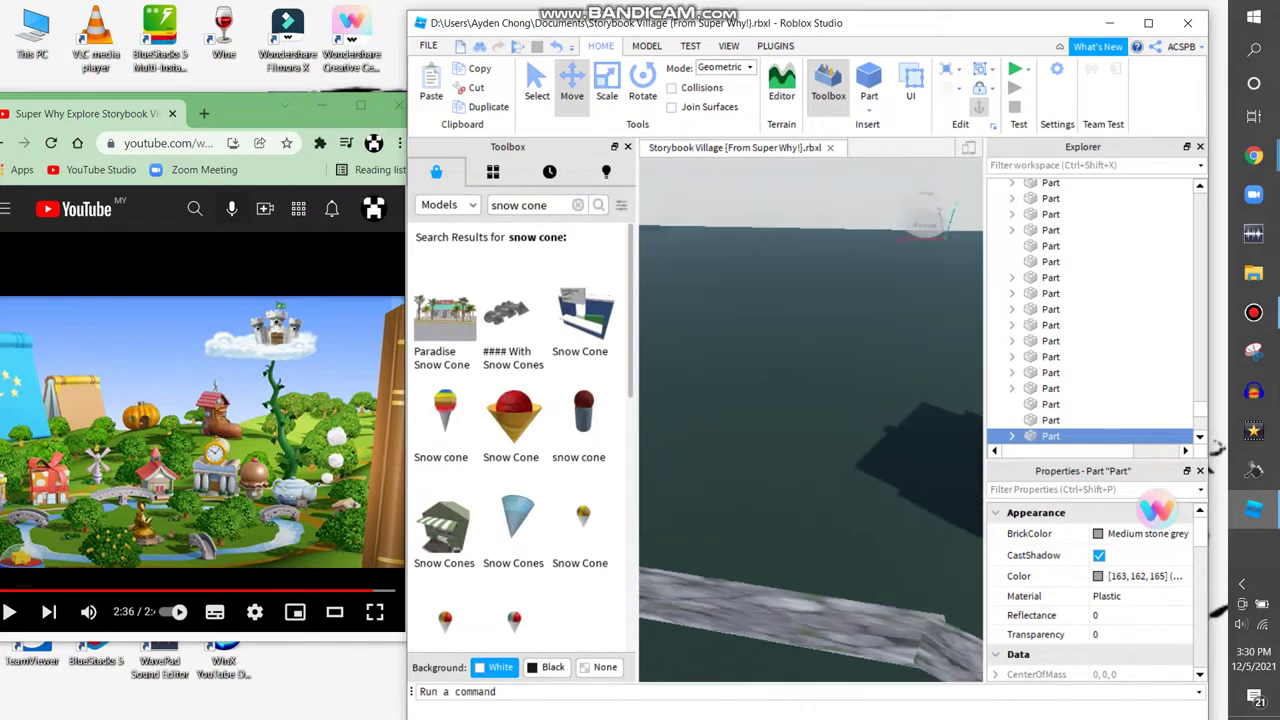
pyautogui.press('s')
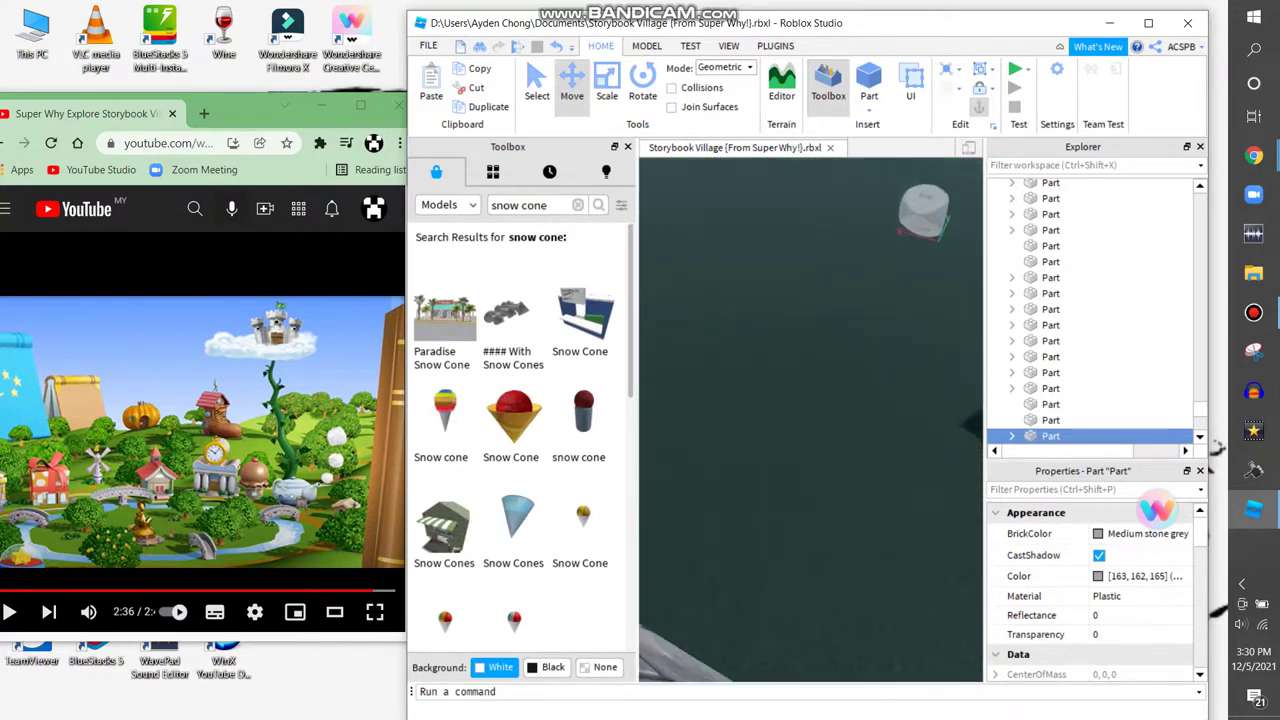
pyautogui.press('s')
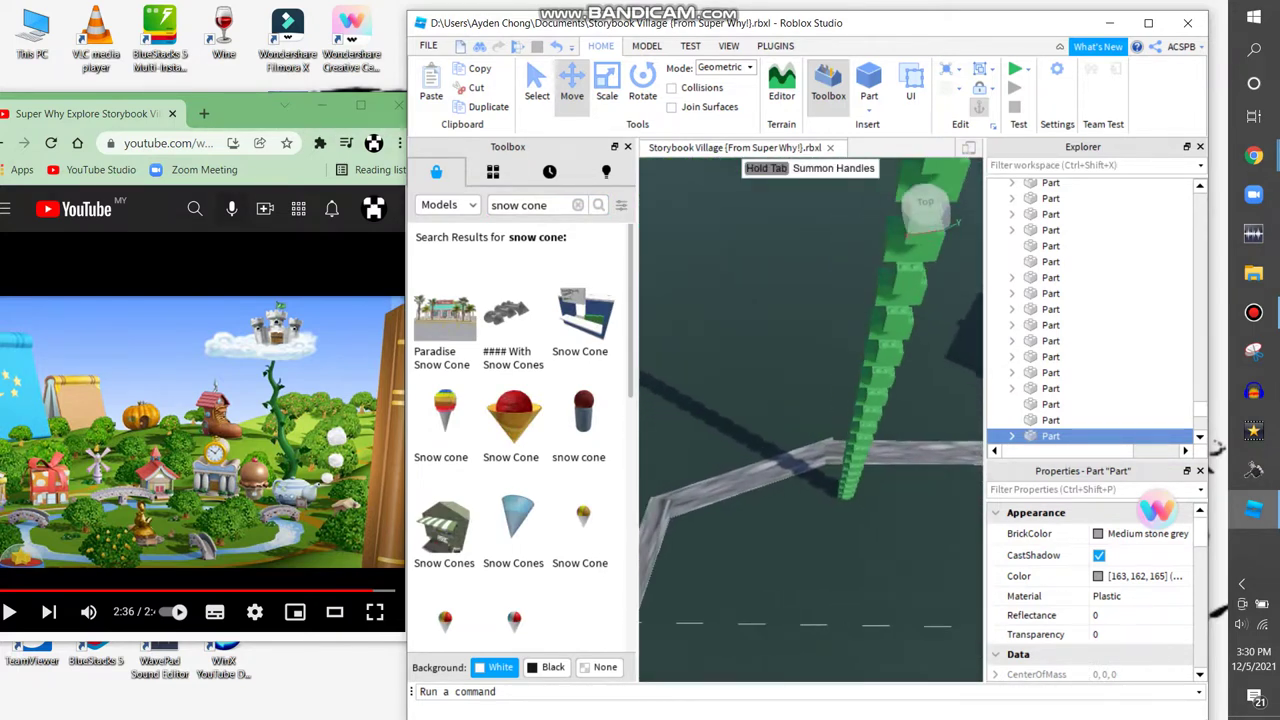
pyautogui.press('s')
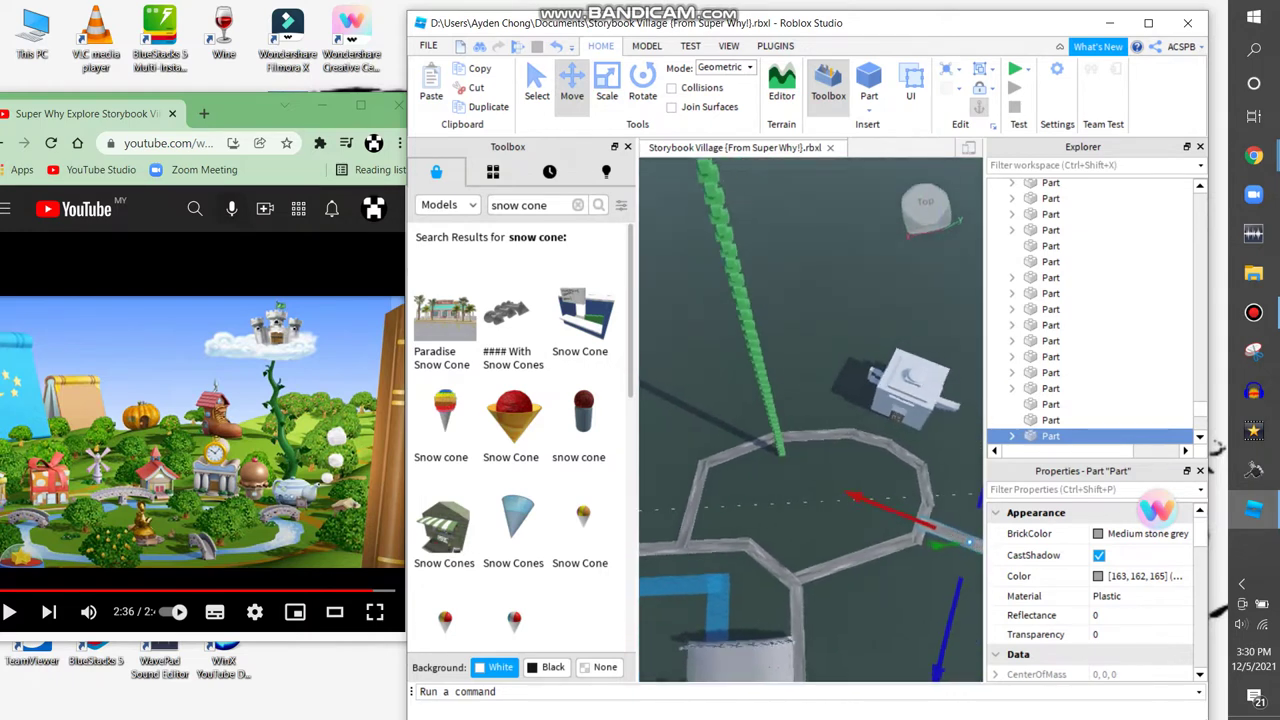
pyautogui.moveTo(948, 547); pyautogui.dragTo(862, 493, button='right')
pyautogui.moveTo(912, 307); pyautogui.dragTo(731, 440)
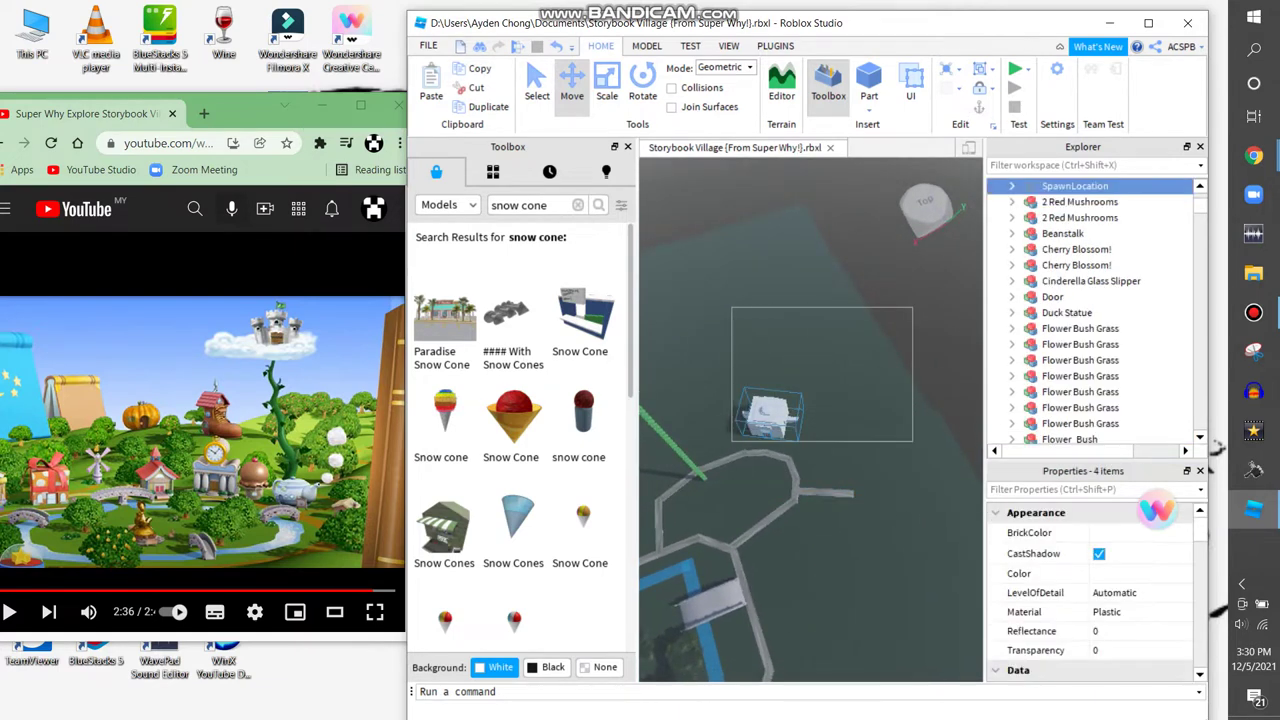
pyautogui.moveTo(806, 450); pyautogui.dragTo(779, 485)
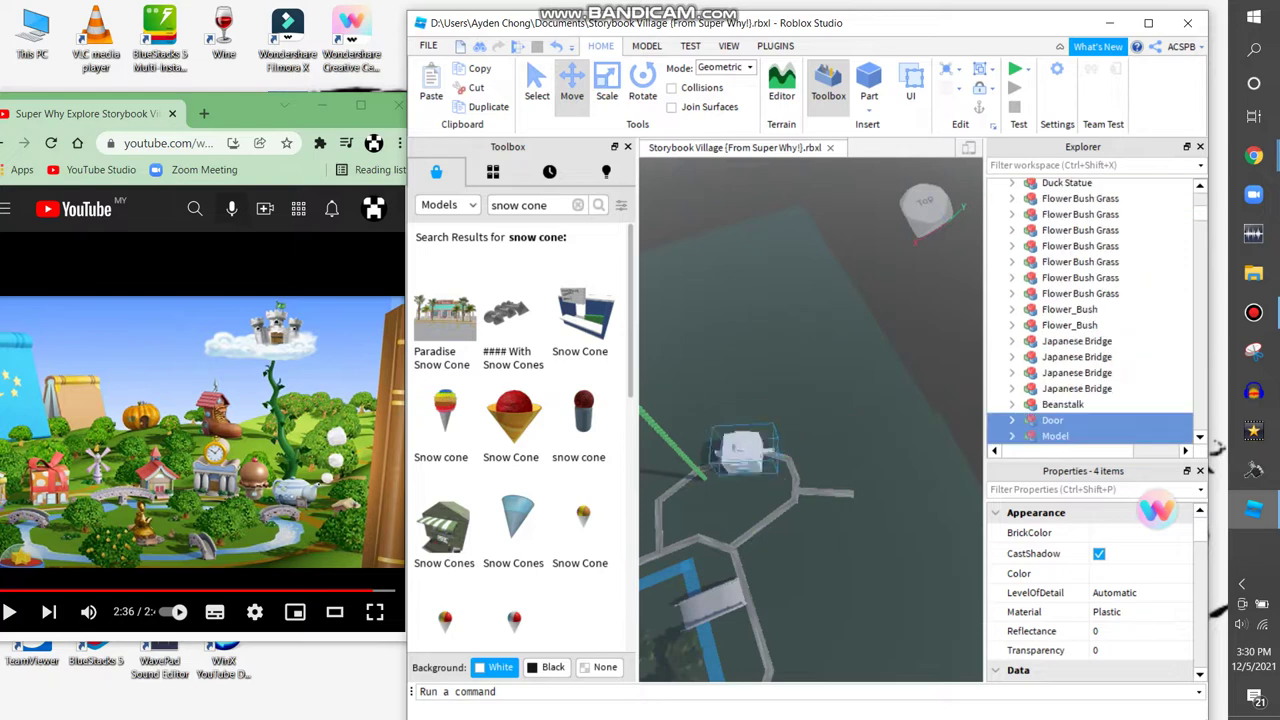
pyautogui.press('s')
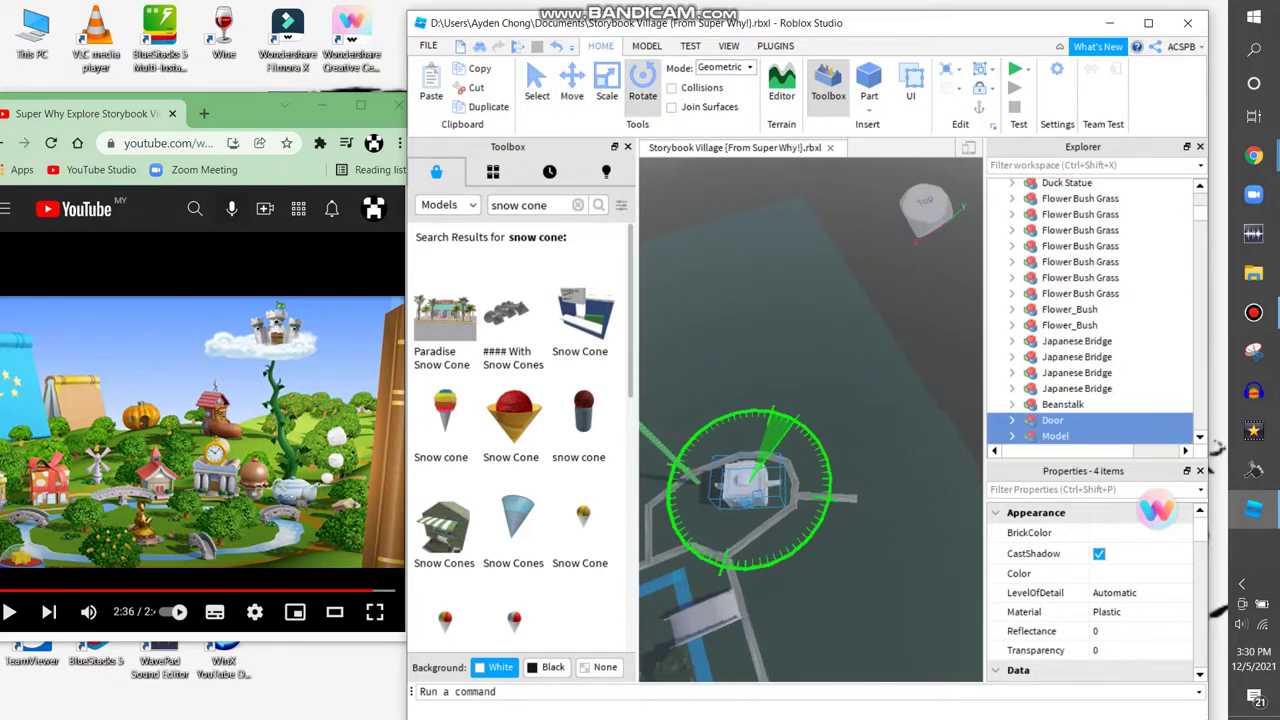
pyautogui.press('w')
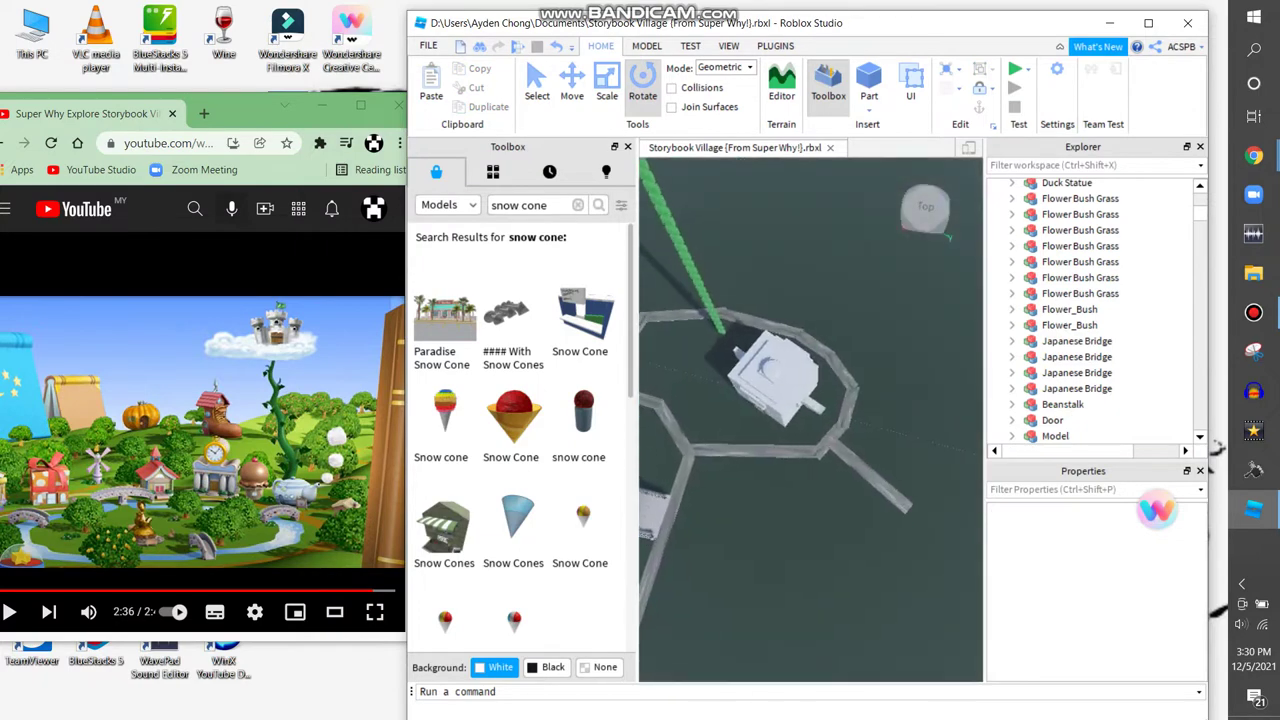
# Go inside the white building and delete the spawn location on its floor
pyautogui.press('w')
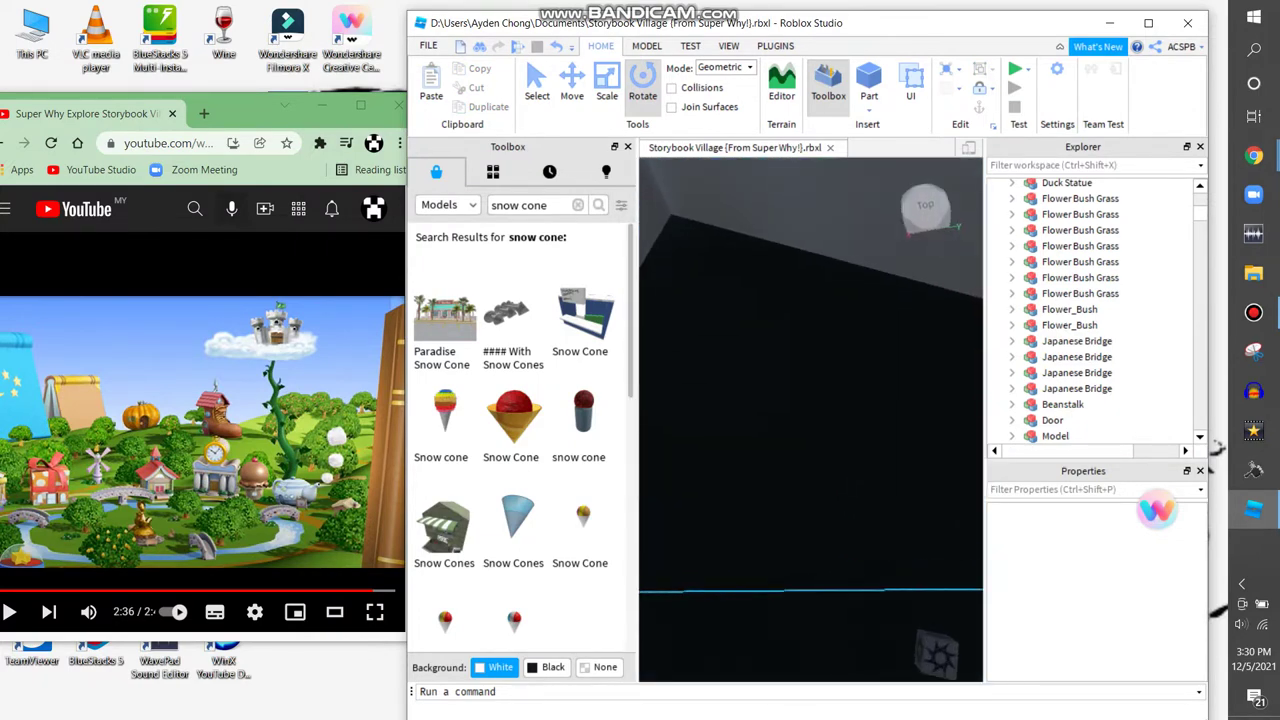
pyautogui.click(915, 610)
pyautogui.rightClick(980, 610)
pyautogui.click(1030, 299)
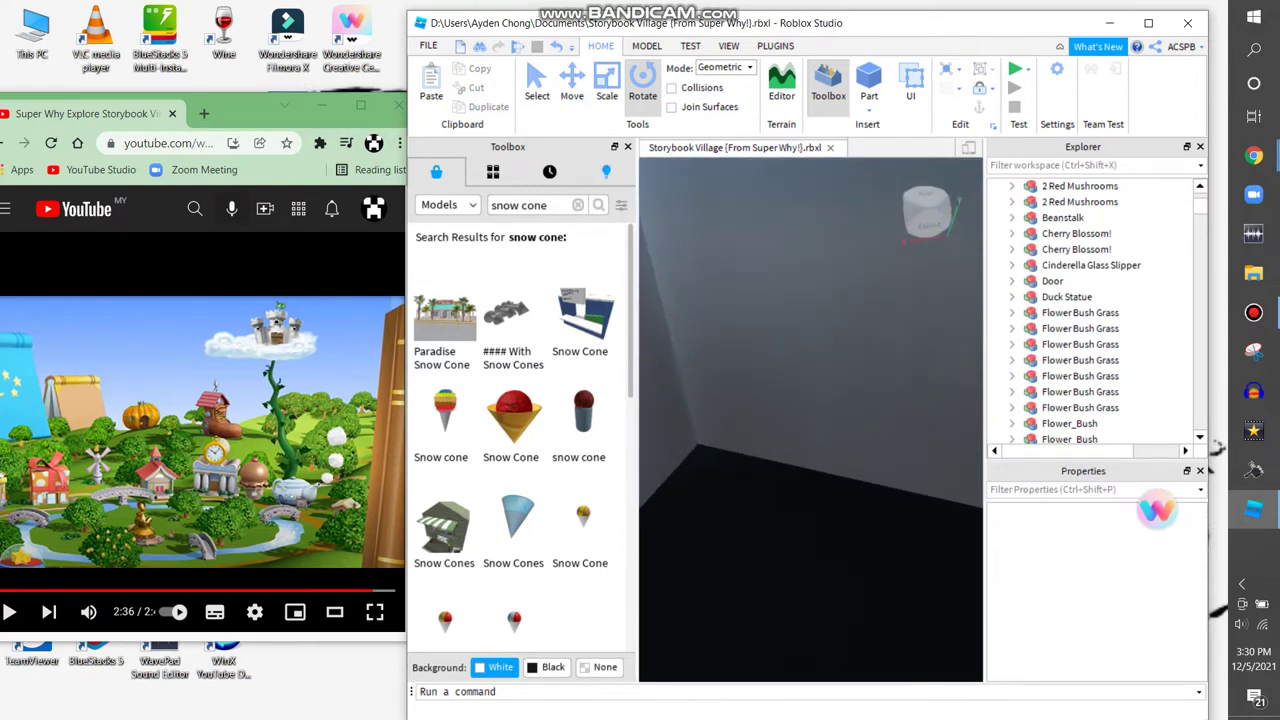
# Search the toolbox models for "tea kit" and insert Tea party kit V.2 inside the building
pyautogui.click(577, 204)
pyautogui.write('tea kit')
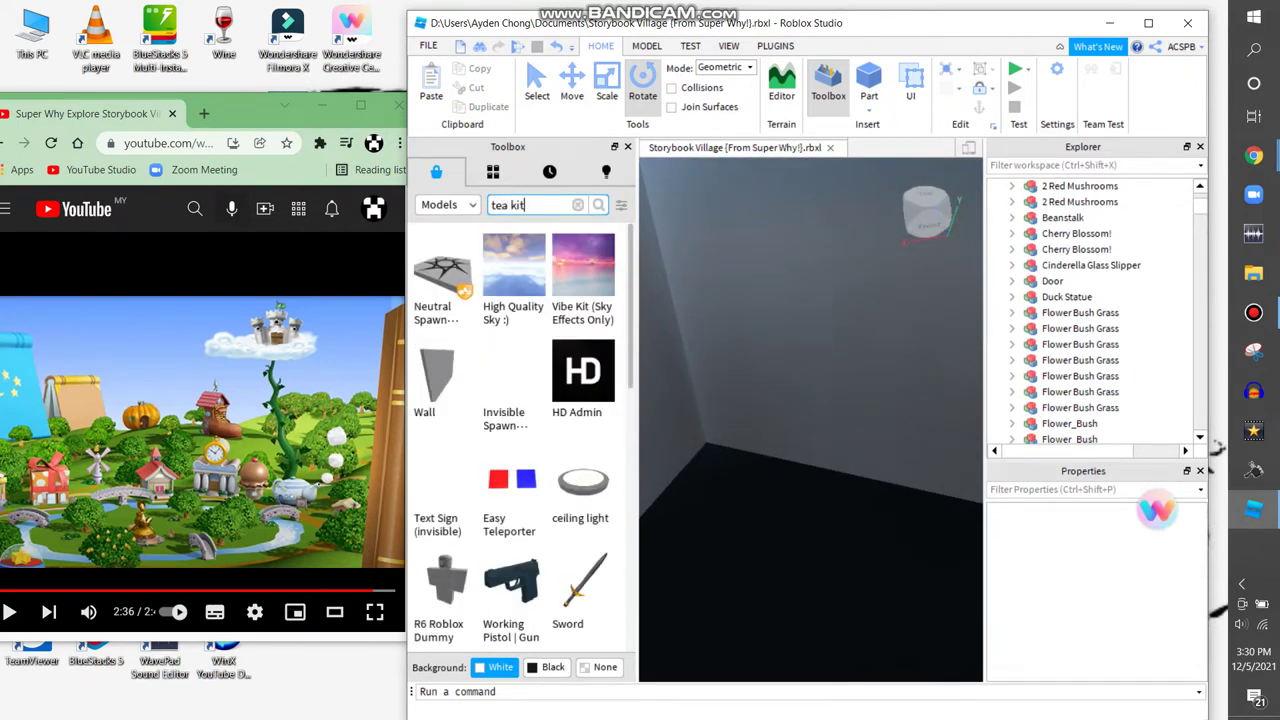
pyautogui.press('Return')
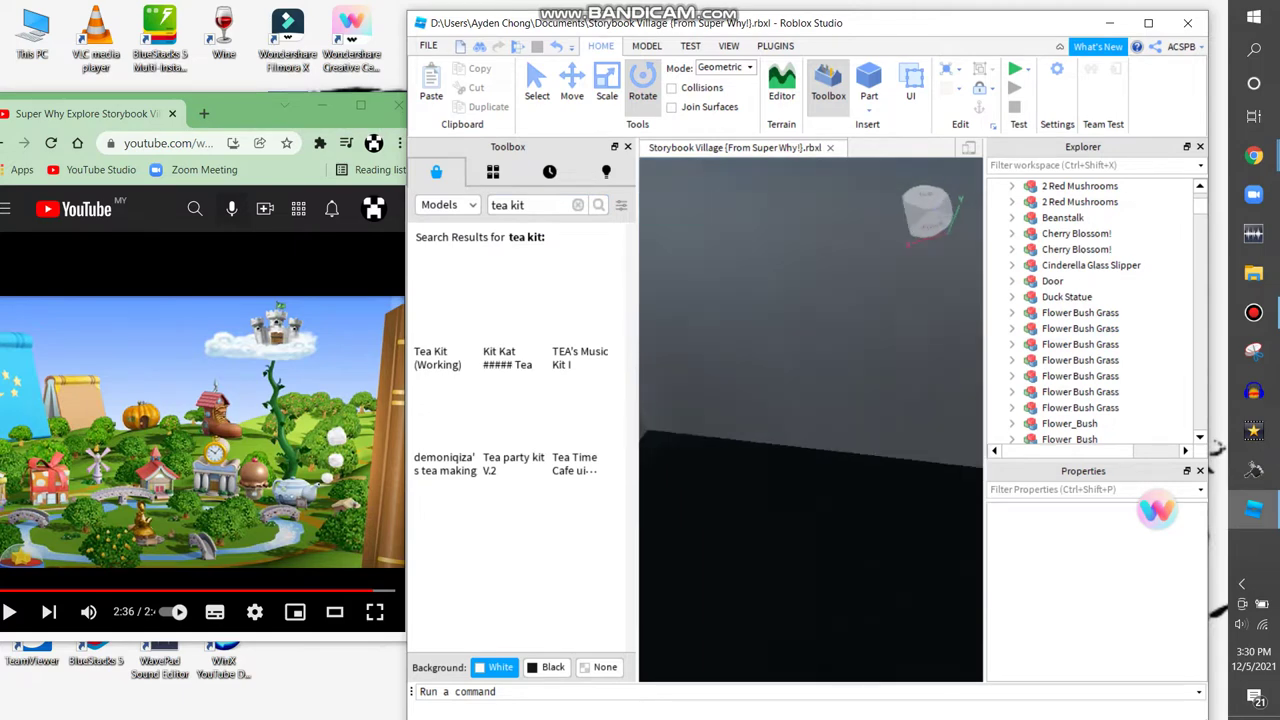
pyautogui.moveTo(810, 420); pyautogui.dragTo(810, 460, button='right')
pyautogui.click(513, 422)
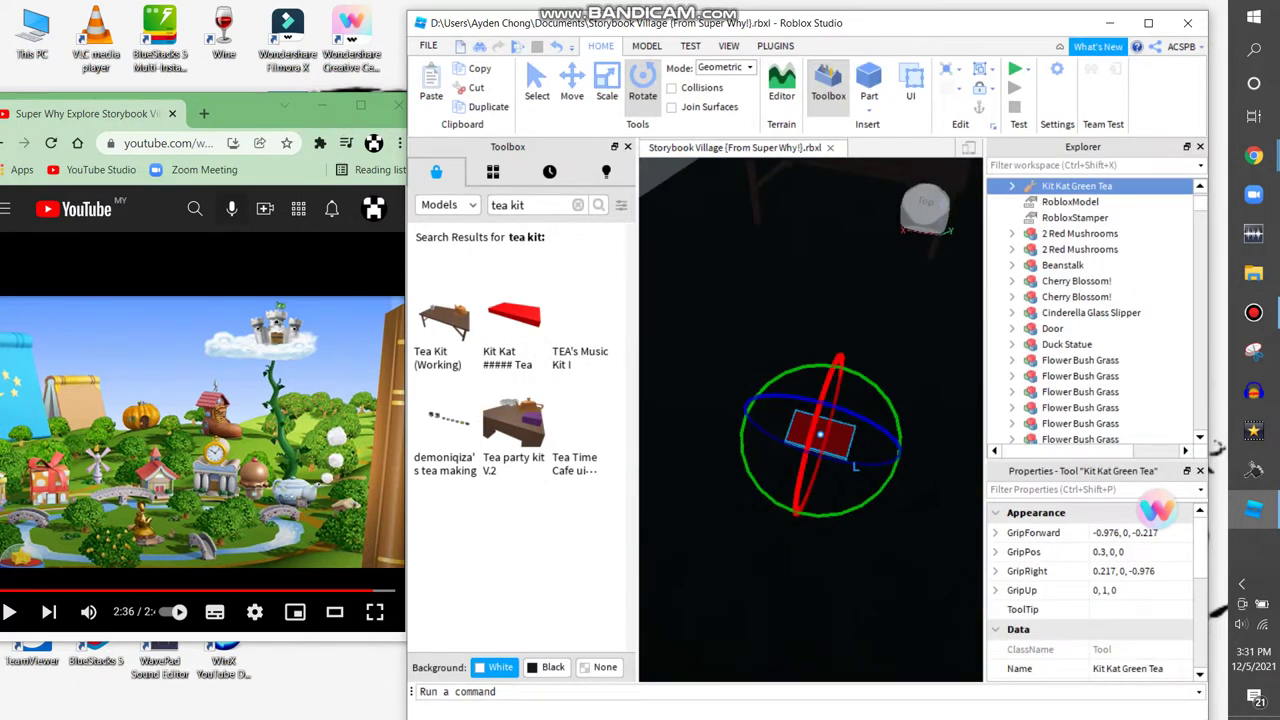
# Delete the Kit Kat Green Tea tool from the building and try inserting TEA's Music Kit I
pyautogui.rightClick(1085, 186)
pyautogui.click(1060, 146)
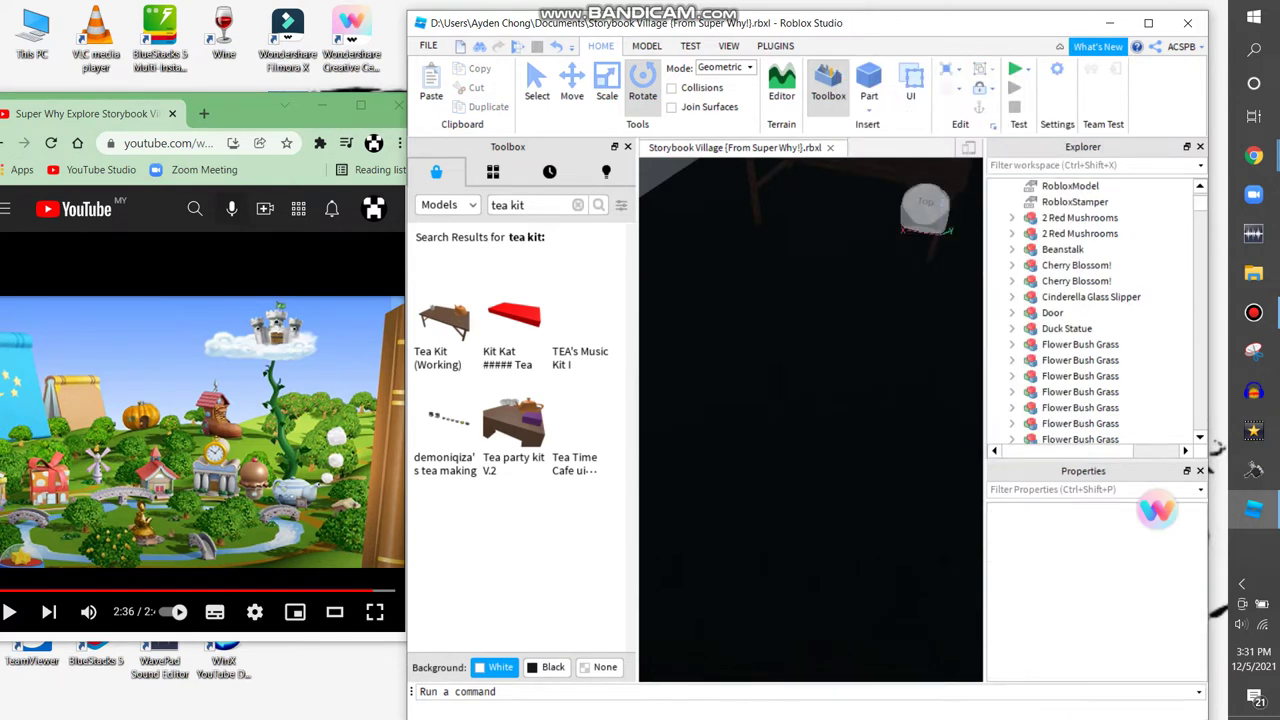
pyautogui.click(580, 330)
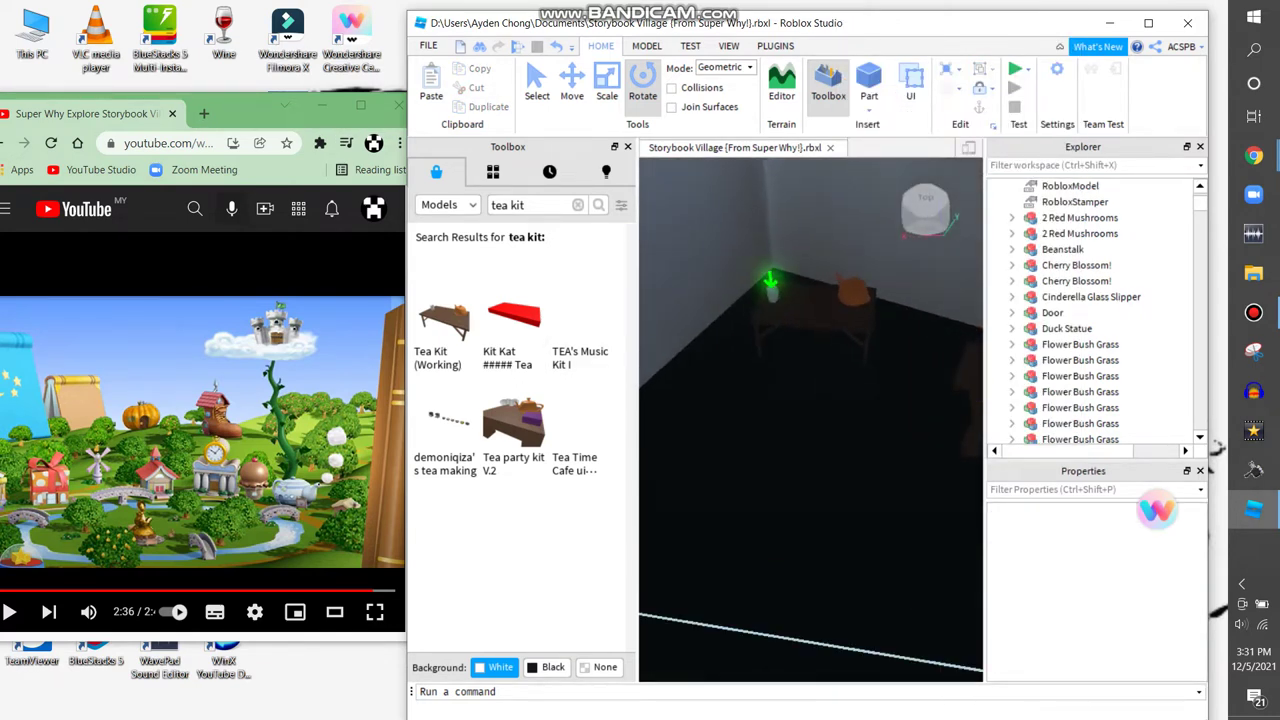
# Delete the Music Kit v1 model from the workspace
pyautogui.press('f')
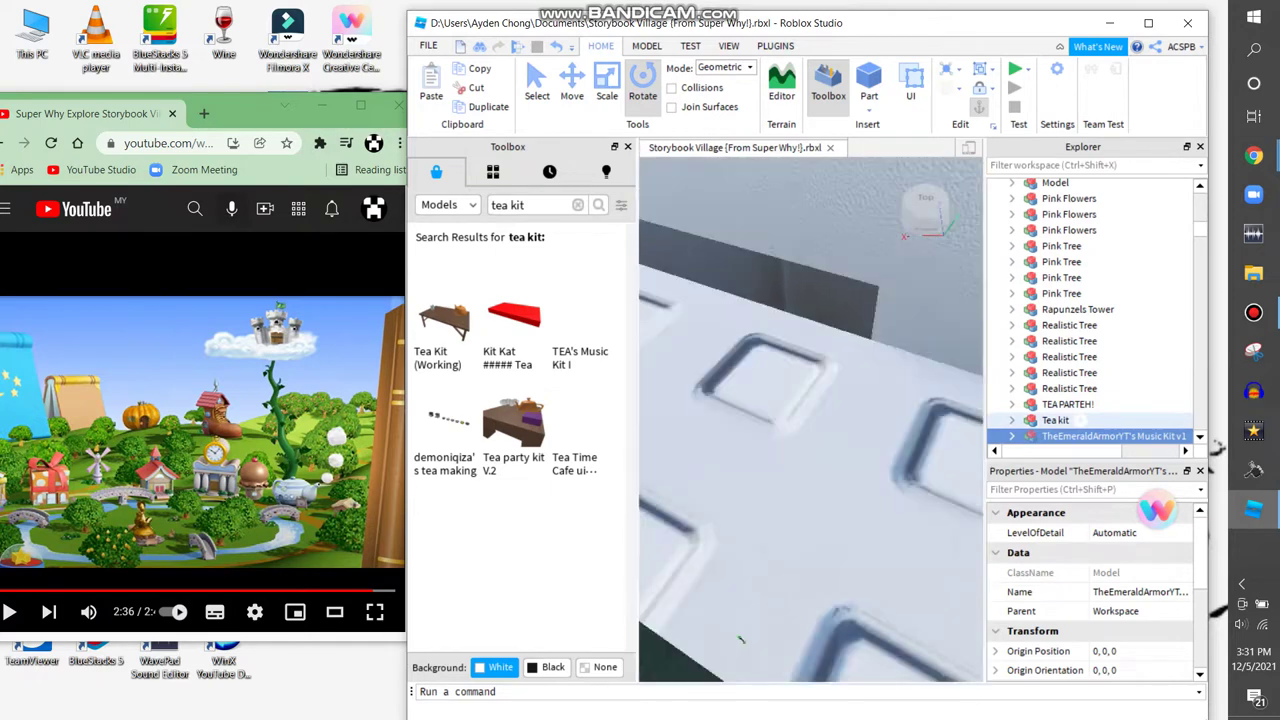
pyautogui.rightClick(1110, 436)
pyautogui.press('Escape')
pyautogui.press('Delete')
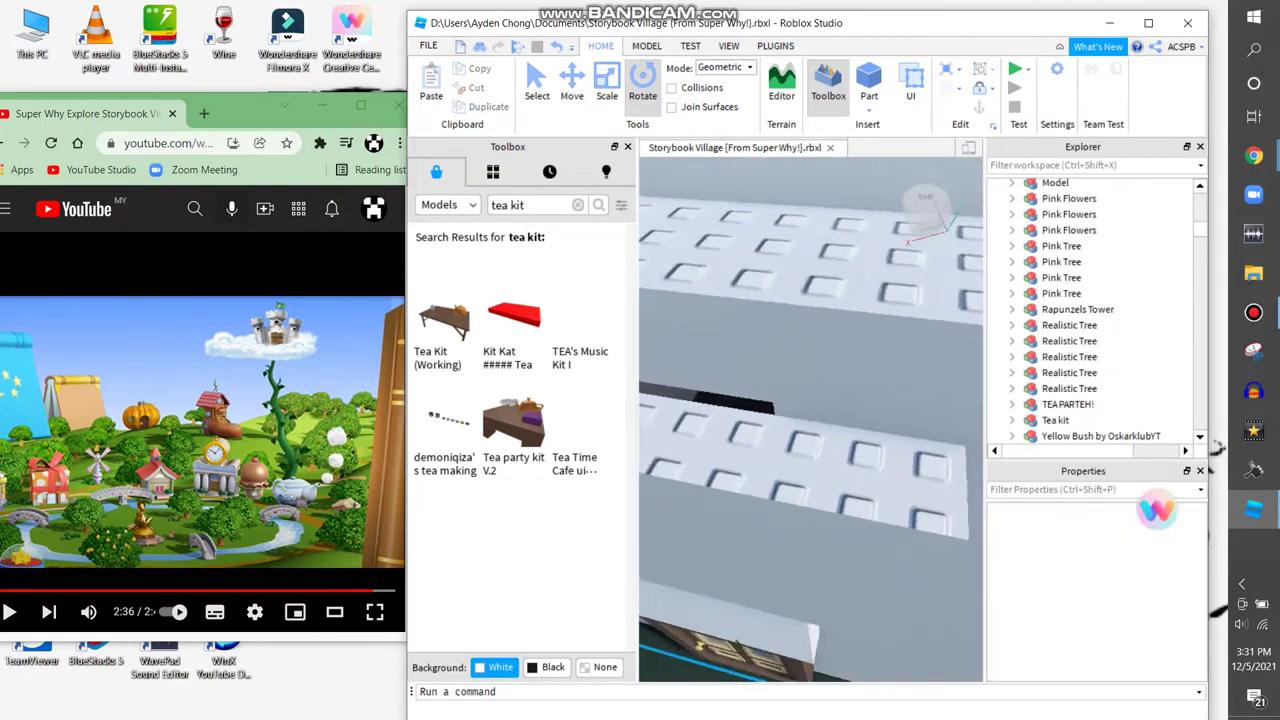
# Search the toolbox models for "fridge" and place a Fridge against the wall inside the white building
pyautogui.moveTo(810, 420); pyautogui.dragTo(760, 430, button='right')
pyautogui.click(577, 204)
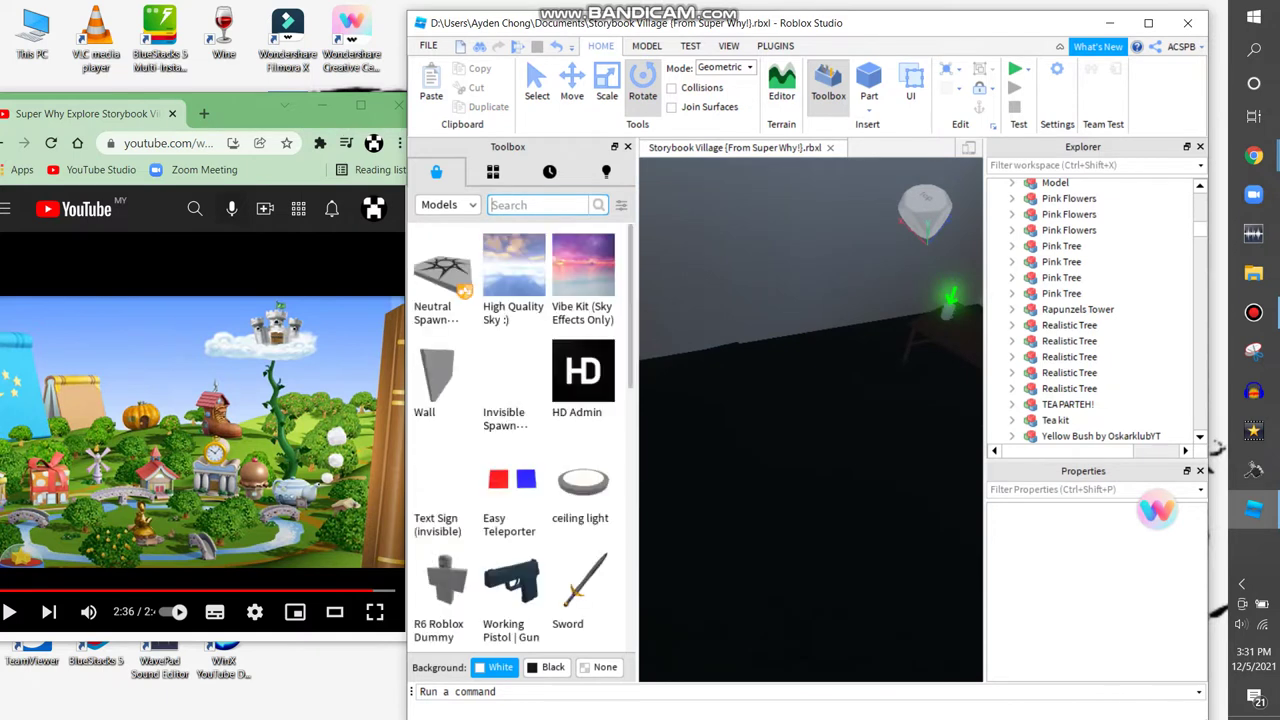
pyautogui.write('fridge')
pyautogui.press('Return')
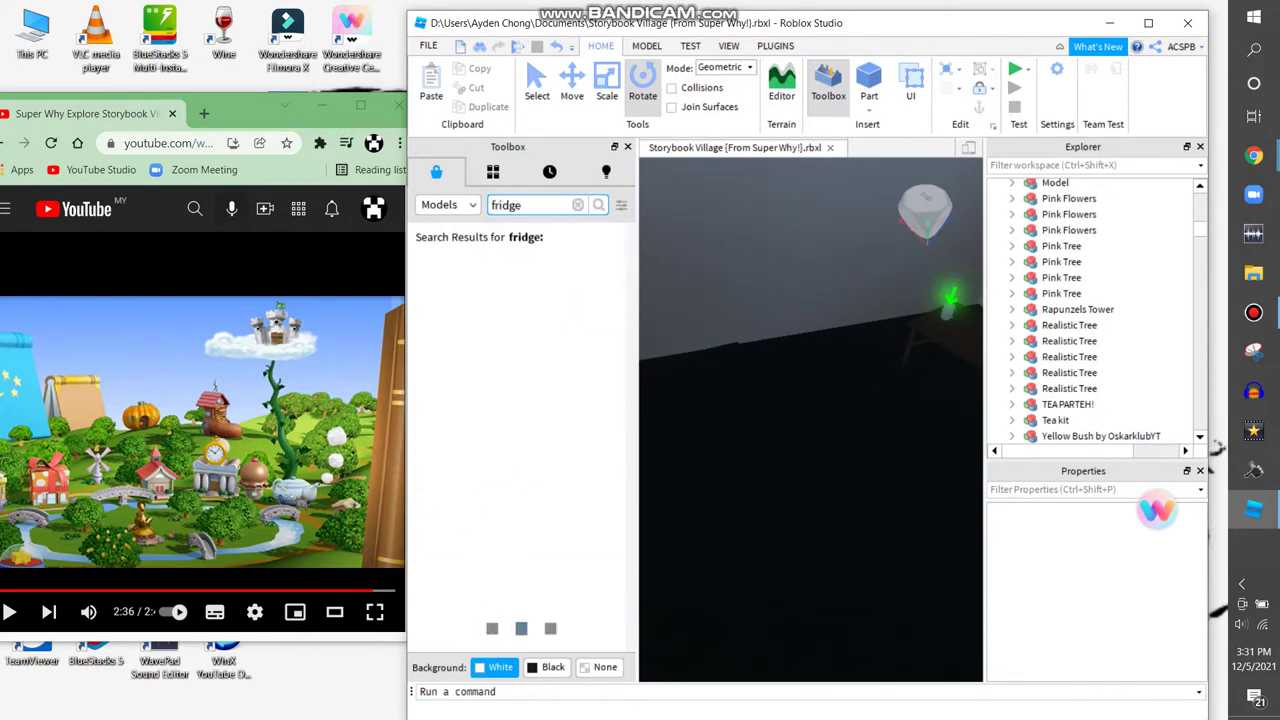
pyautogui.moveTo(760, 430); pyautogui.dragTo(820, 400, button='right')
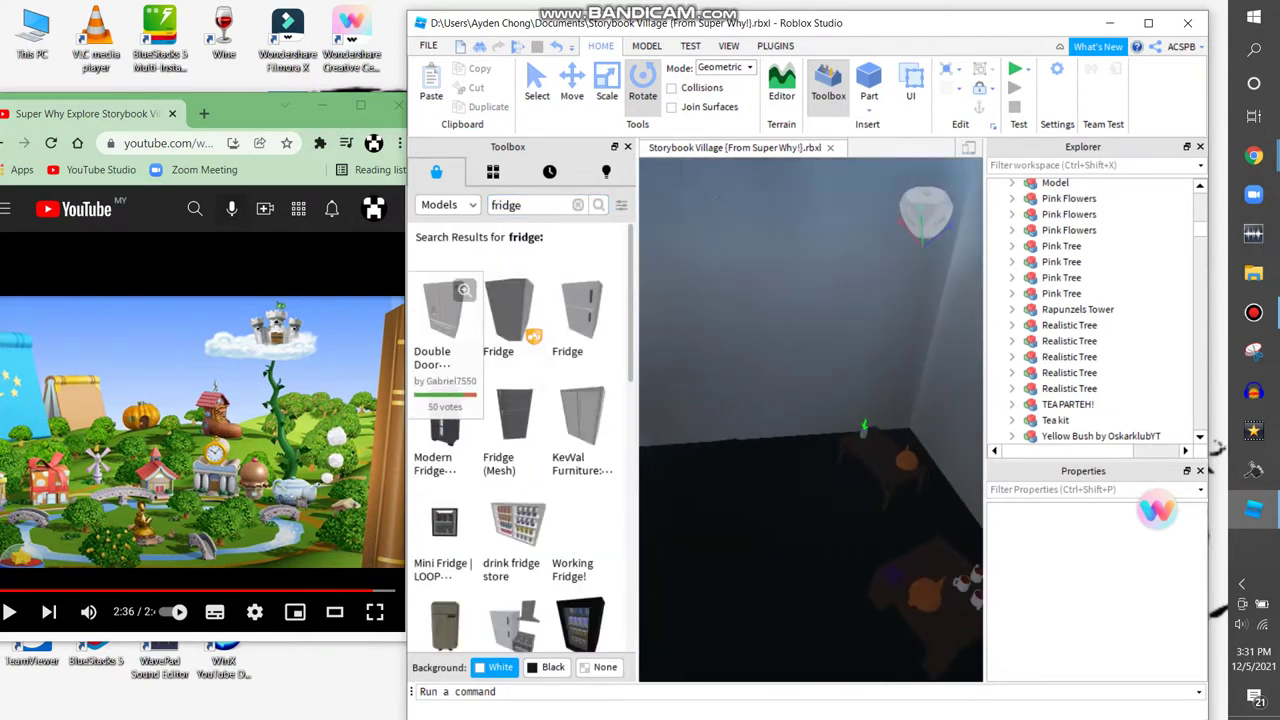
pyautogui.moveTo(509, 310); pyautogui.dragTo(735, 480)
pyautogui.moveTo(792, 535); pyautogui.dragTo(724, 578)
pyautogui.moveTo(703, 453); pyautogui.dragTo(700, 420, button='right')
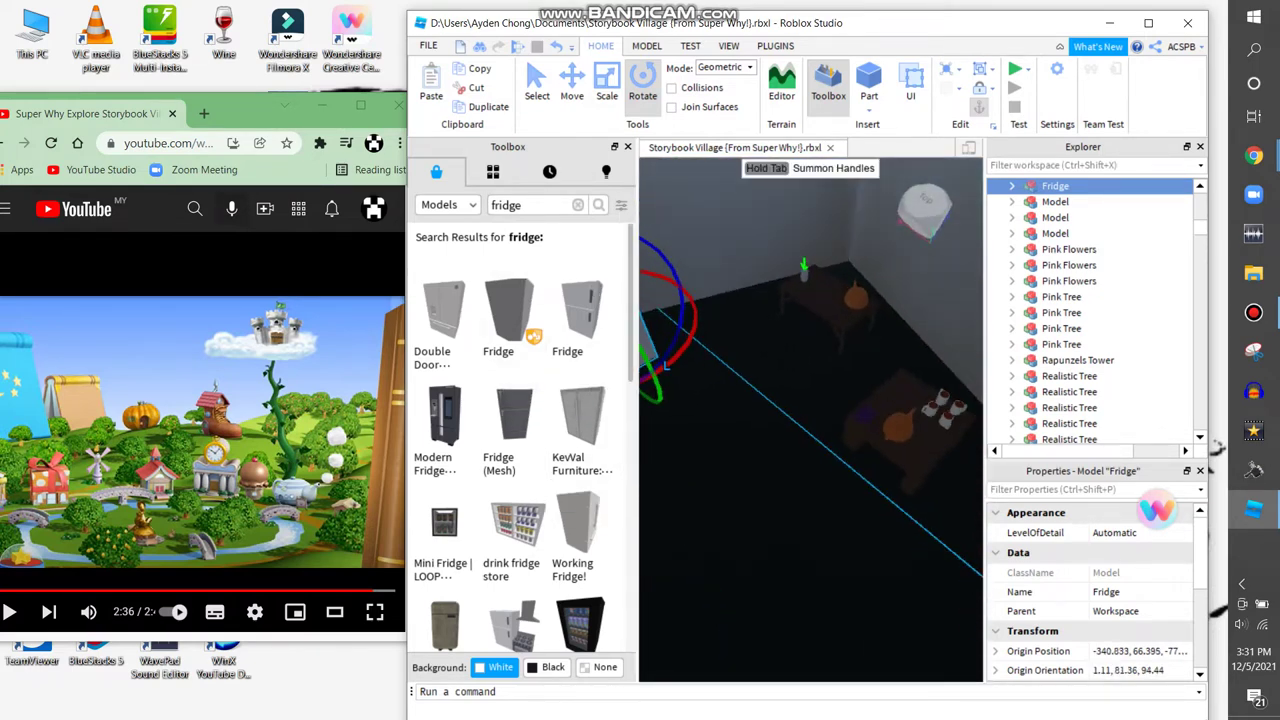
# Insert a part inside the building, scaling and rotating it to cover the whole floor
pyautogui.click(869, 82)
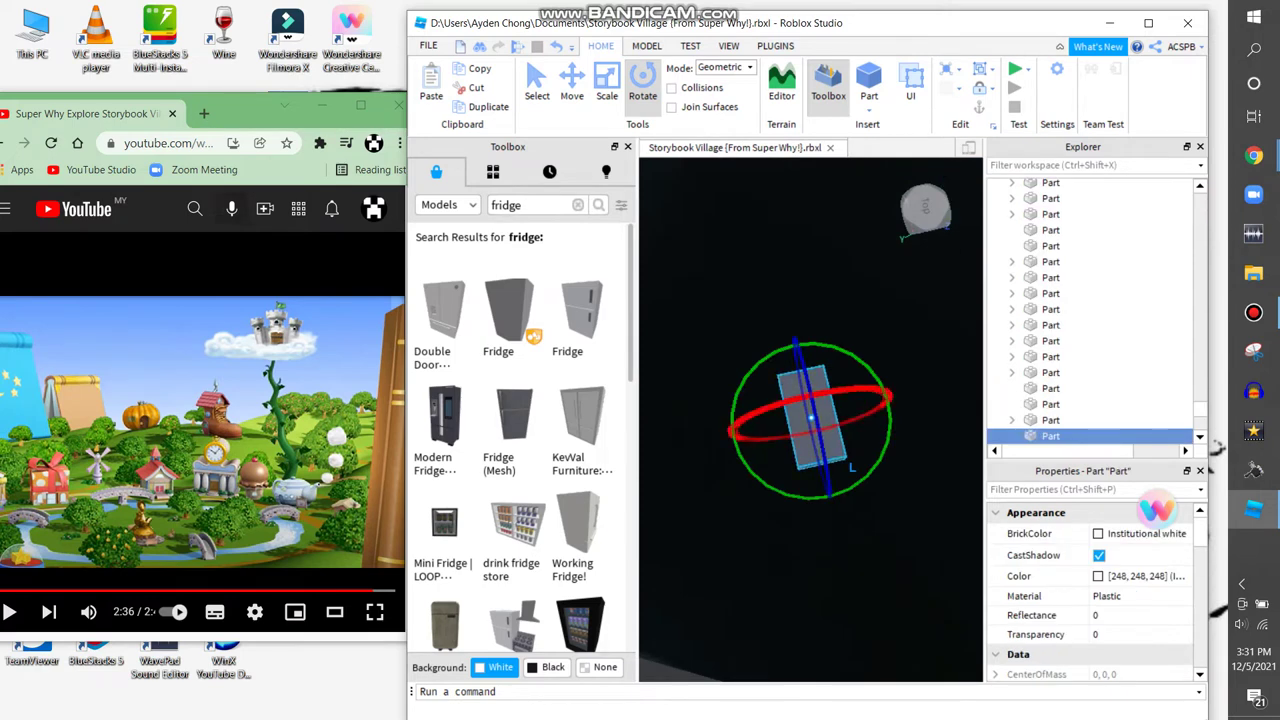
pyautogui.press('f')
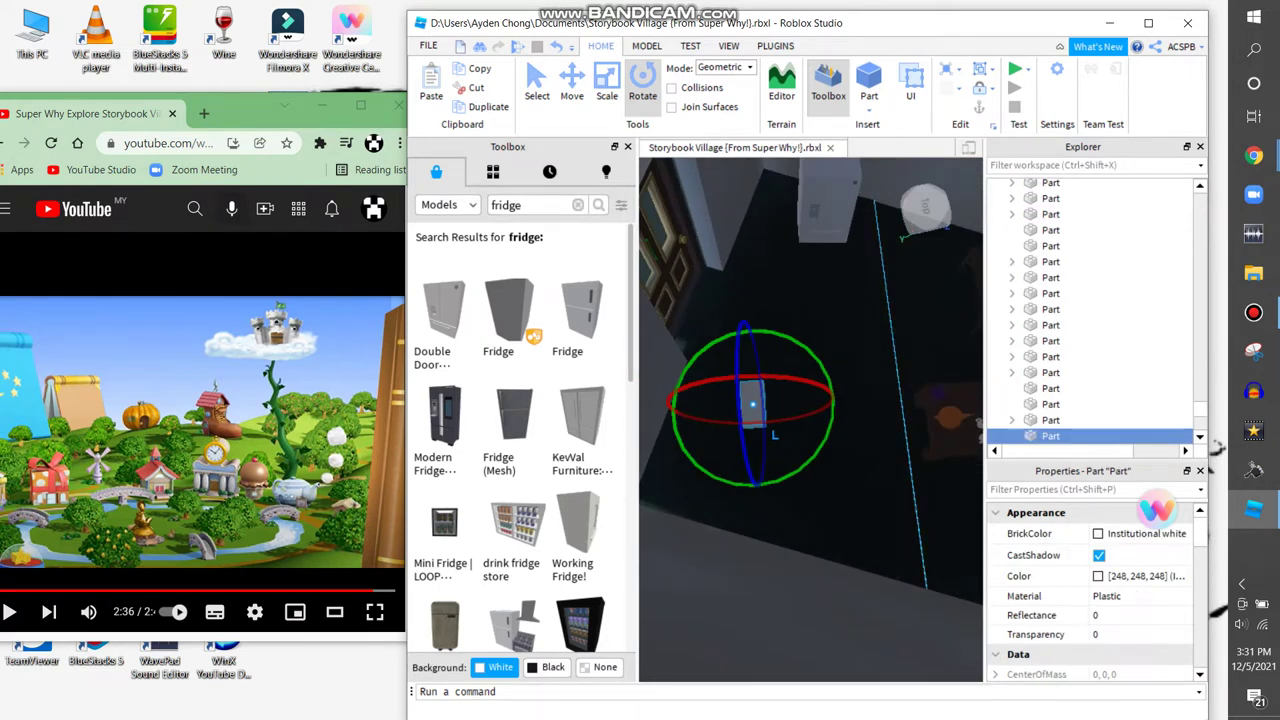
pyautogui.hotkey('ctrl', '3')
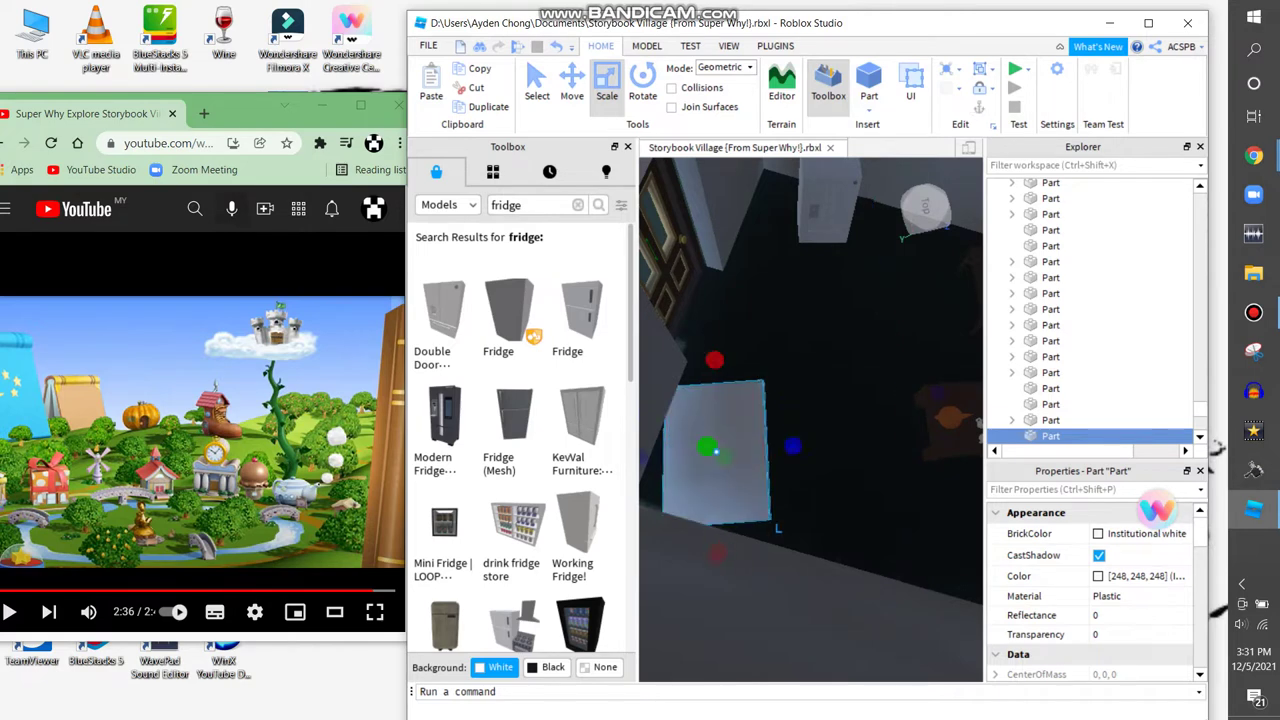
pyautogui.moveTo(793, 447); pyautogui.dragTo(916, 427)
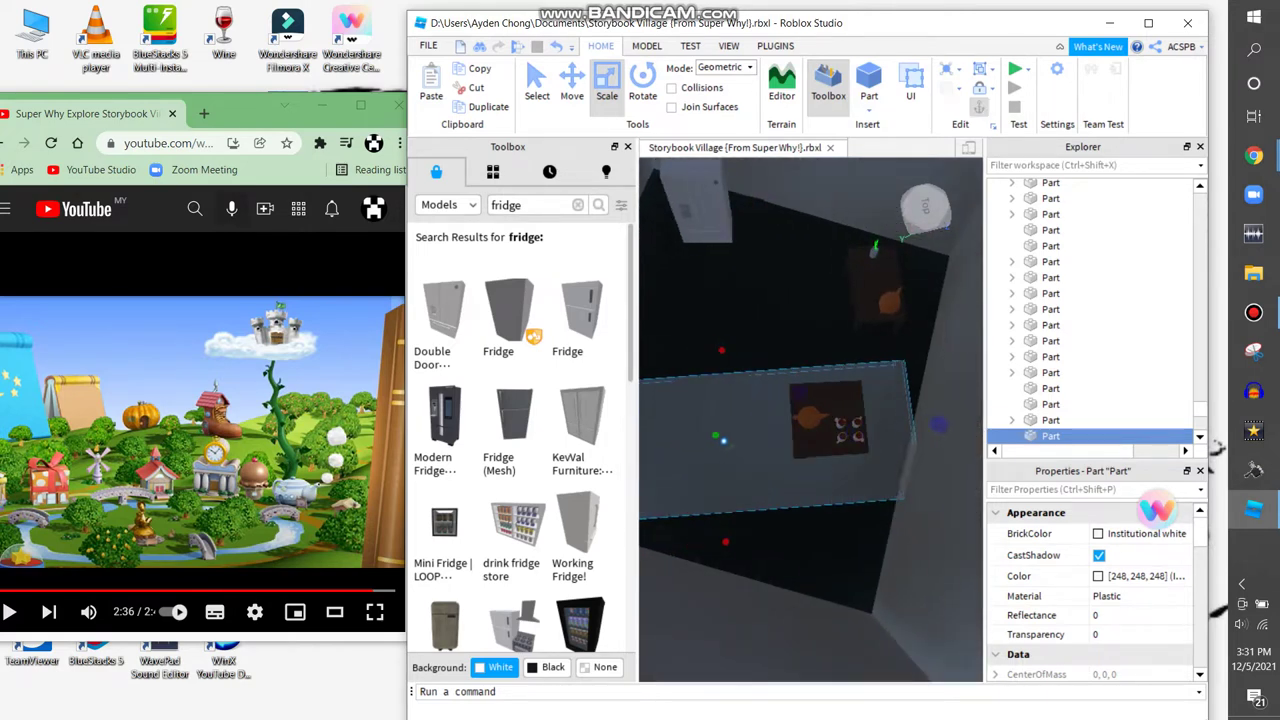
pyautogui.hotkey('ctrl', '4')
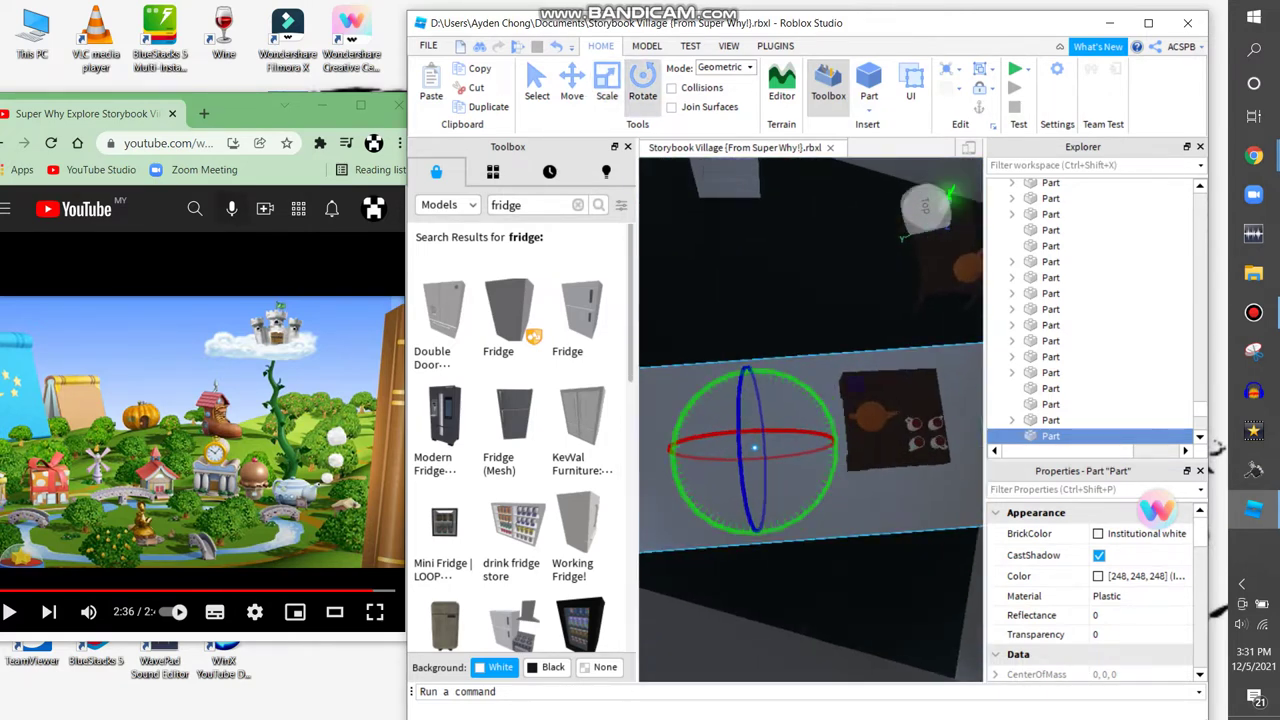
pyautogui.moveTo(776, 373); pyautogui.dragTo(803, 388)
pyautogui.hotkey('ctrl', '3')
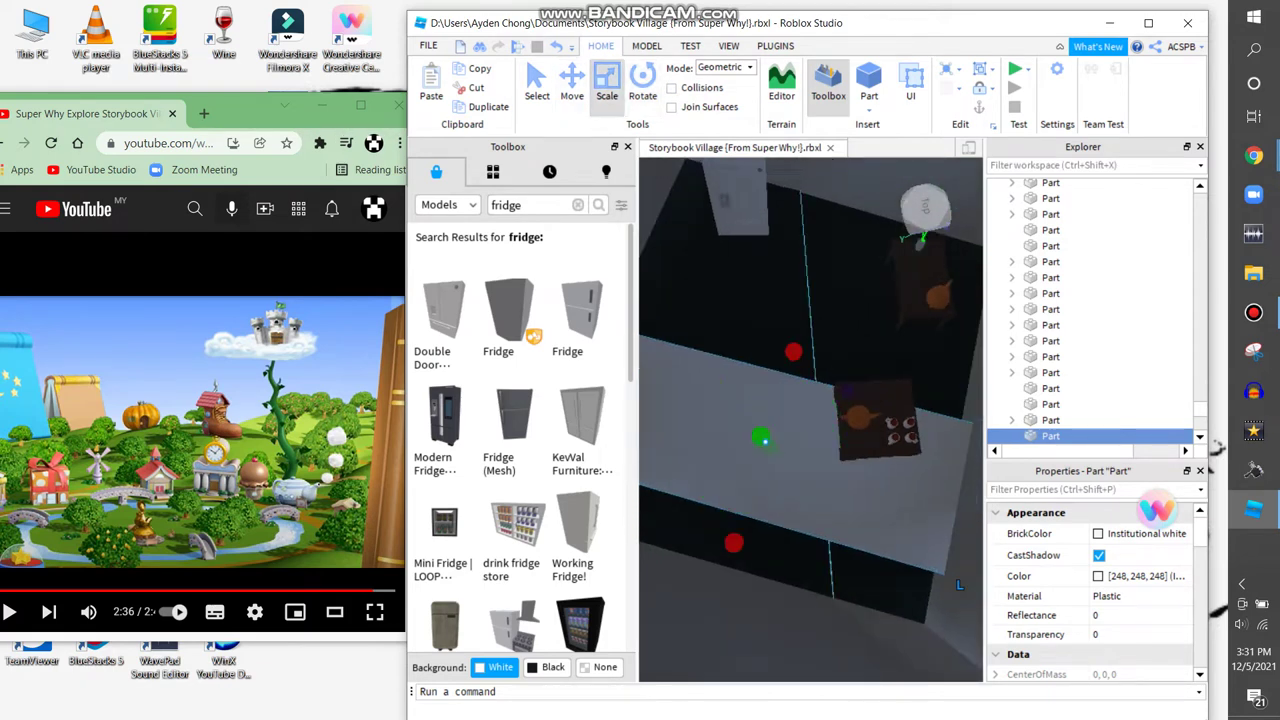
pyautogui.moveTo(810, 420); pyautogui.dragTo(885, 408, button='right')
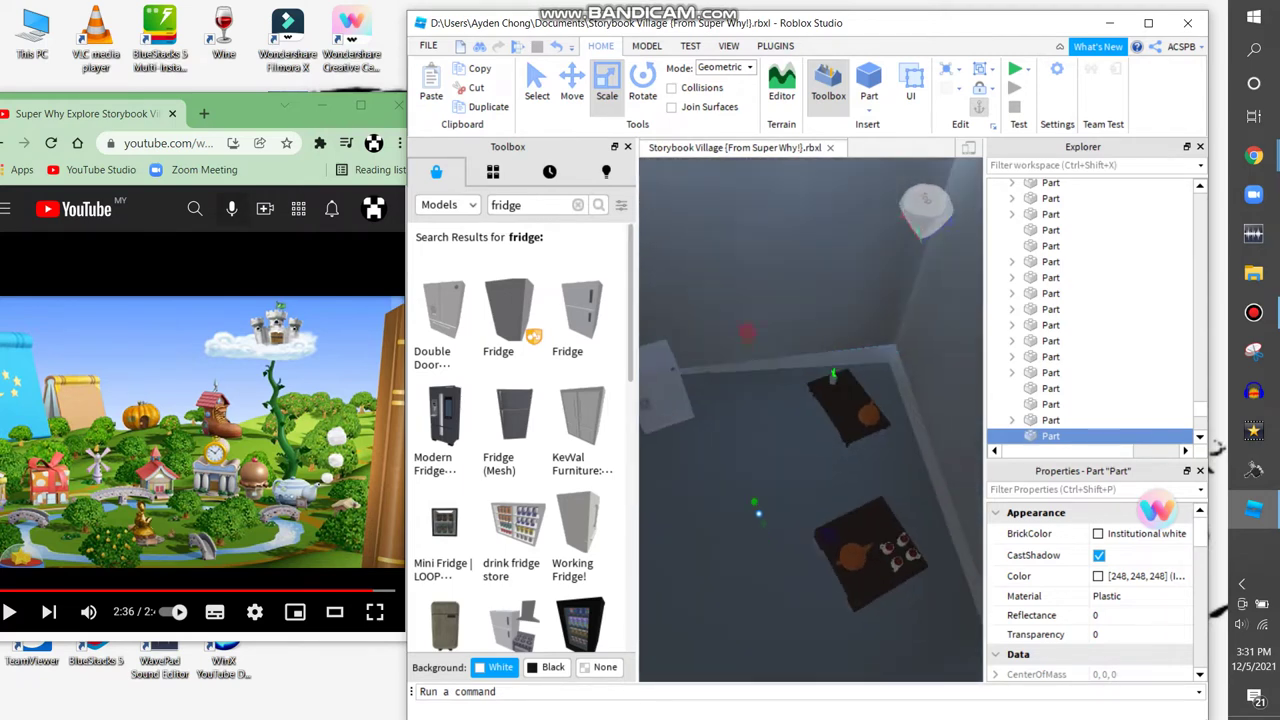
# Select the white building's wall model and adjust its rotation
pyautogui.click(1055, 186)
pyautogui.press('f')
pyautogui.hotkey('ctrl', '4')
pyautogui.moveTo(810, 420); pyautogui.dragTo(850, 412, button='right')
pyautogui.press('w')
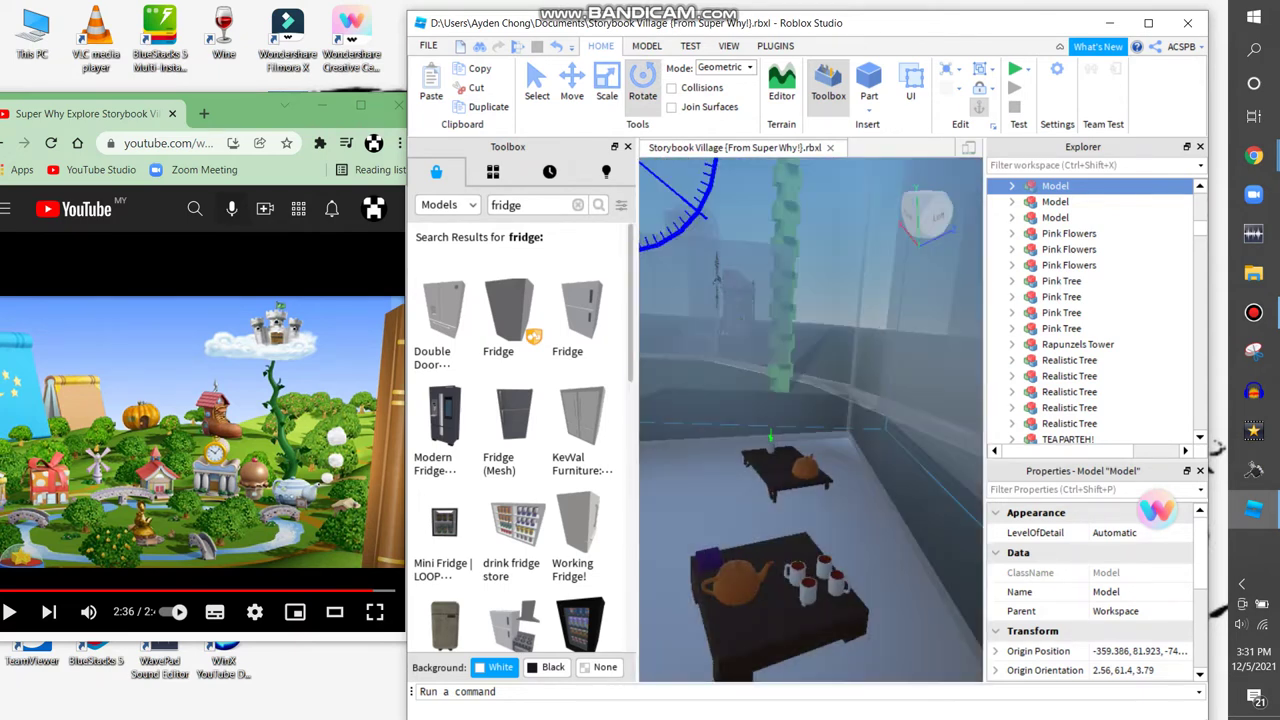
pyautogui.press('w')
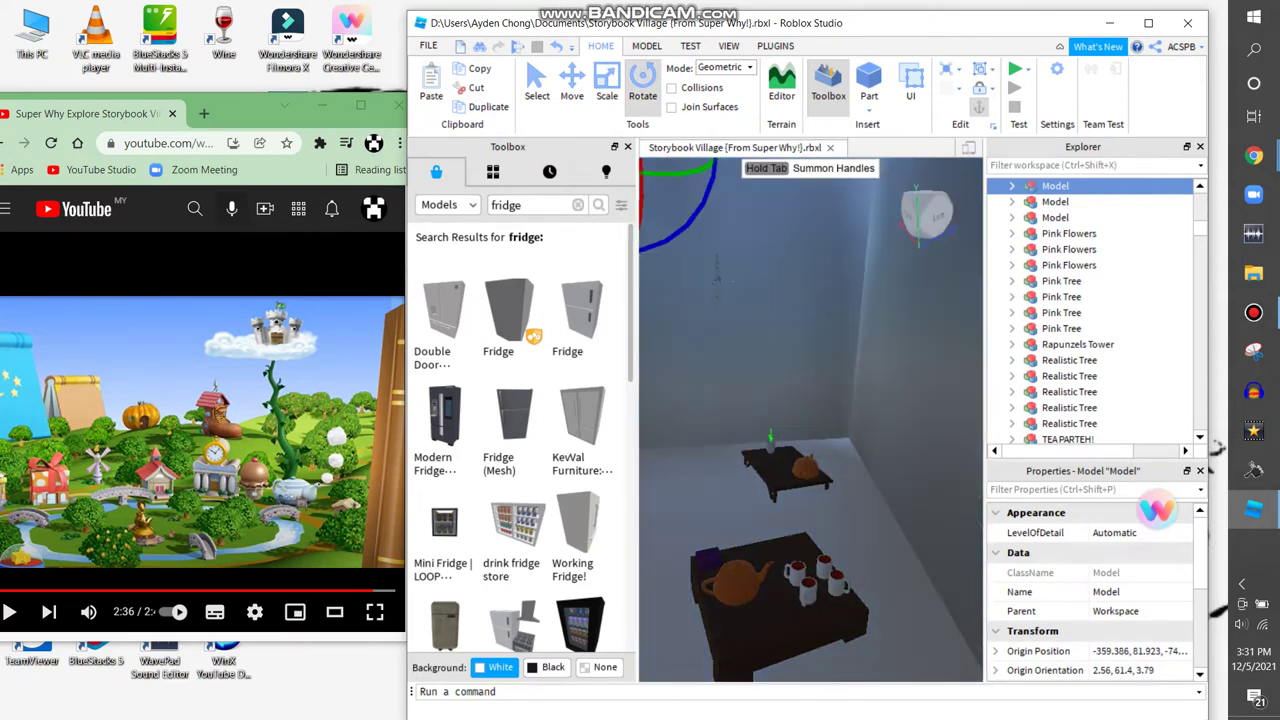
# Tilt the new floor part to match the building's base and adjust its height
pyautogui.click(748, 537)
pyautogui.press('a')
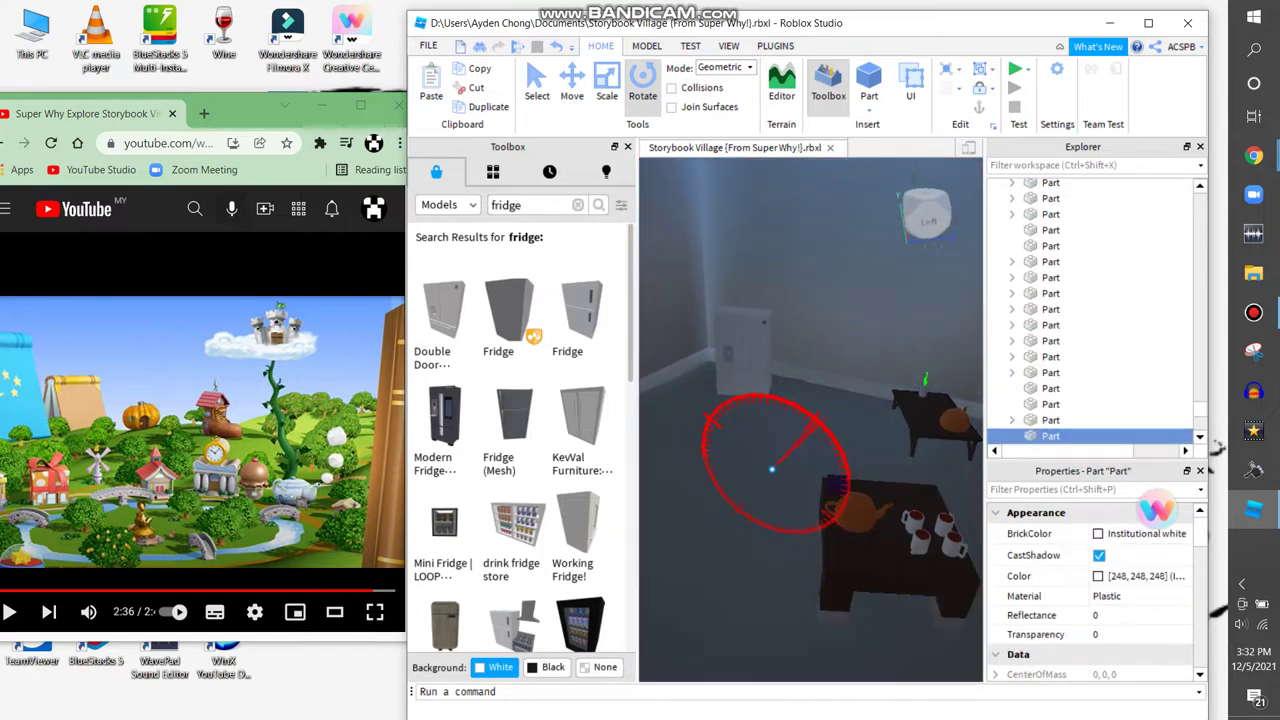
pyautogui.hotkey('ctrl', '2')
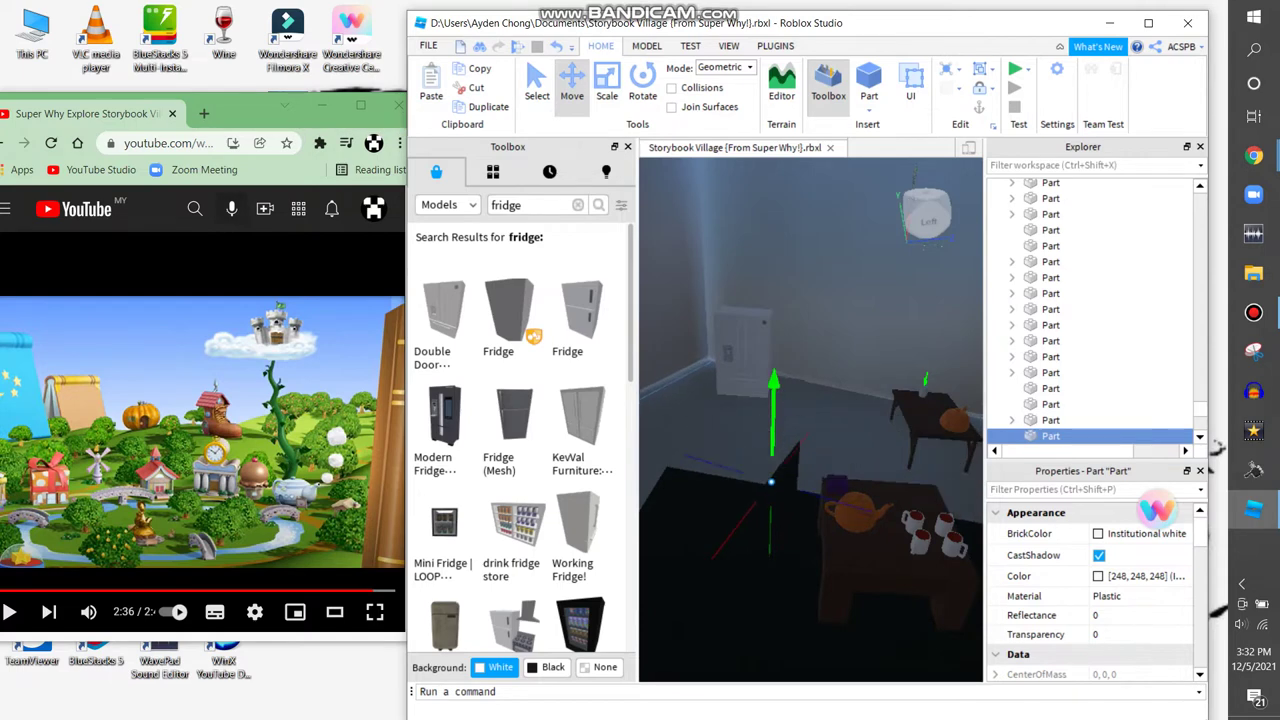
pyautogui.press('f')
pyautogui.press('s')
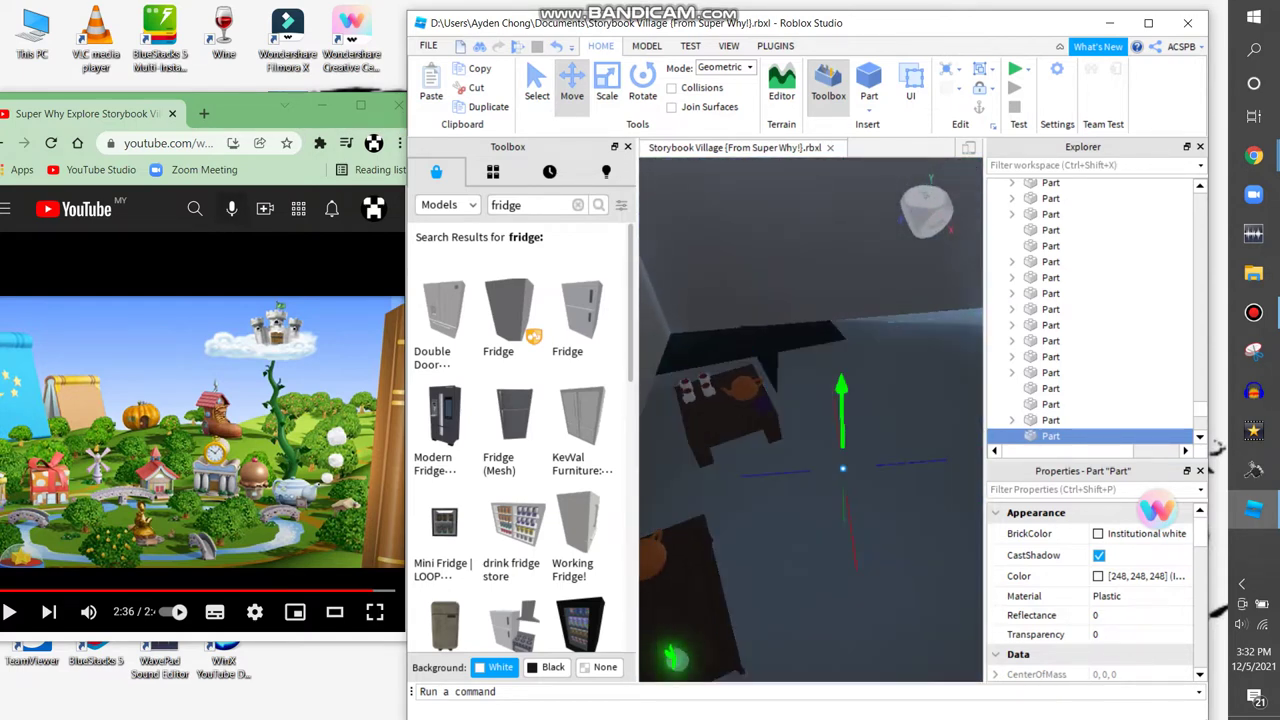
# Reposition the two tea tables and the fridge so they stand on the new floor part
pyautogui.click(720, 395)
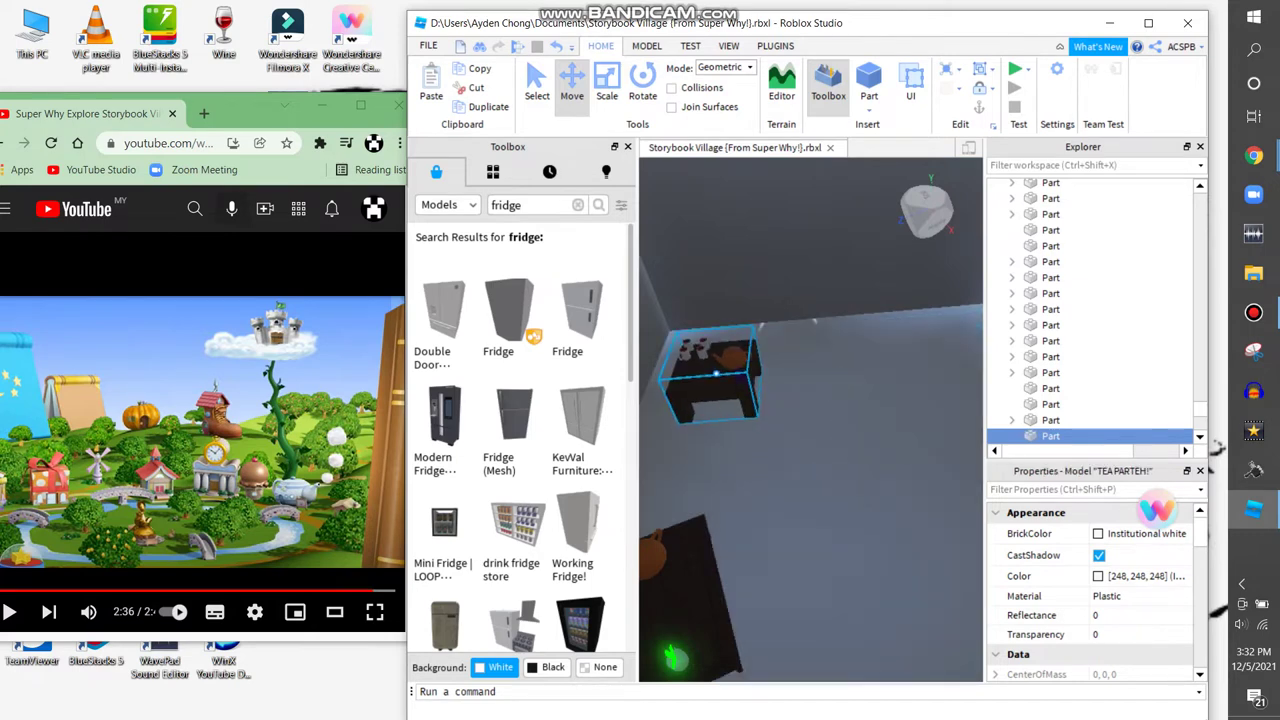
pyautogui.click(657, 524)
pyautogui.click(843, 463)
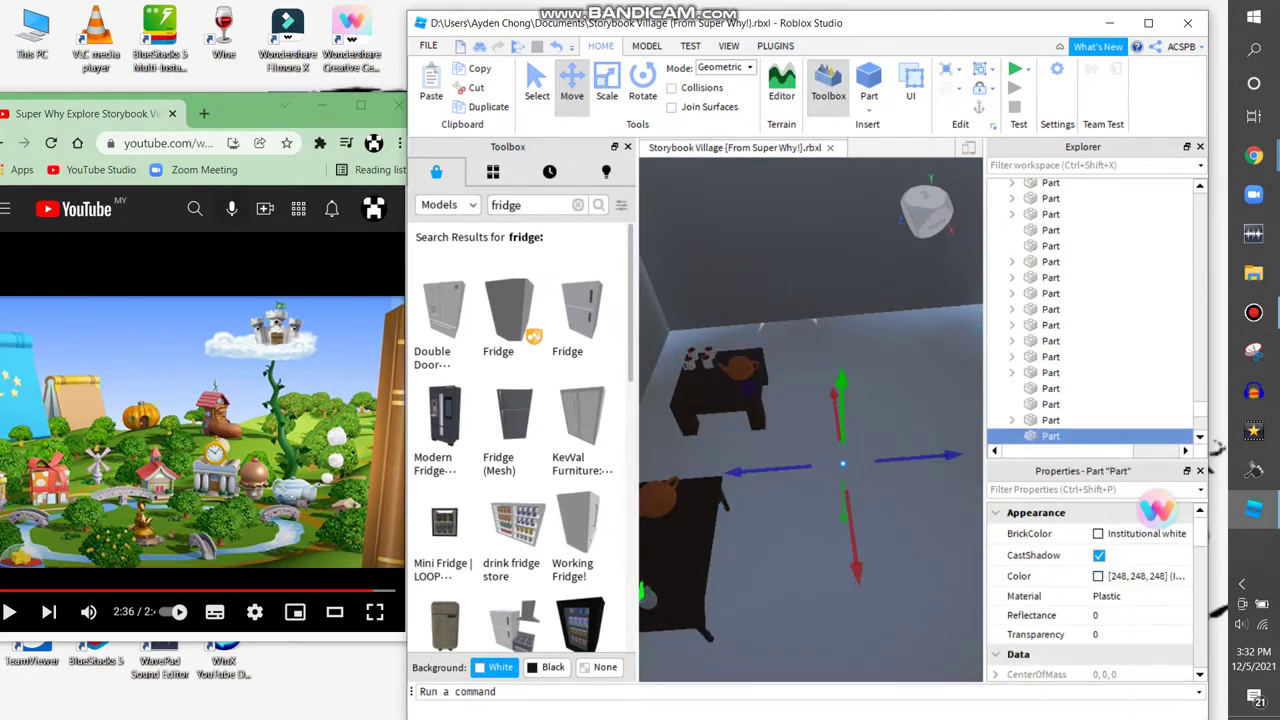
pyautogui.moveTo(843, 463); pyautogui.dragTo(843, 463, button='right')
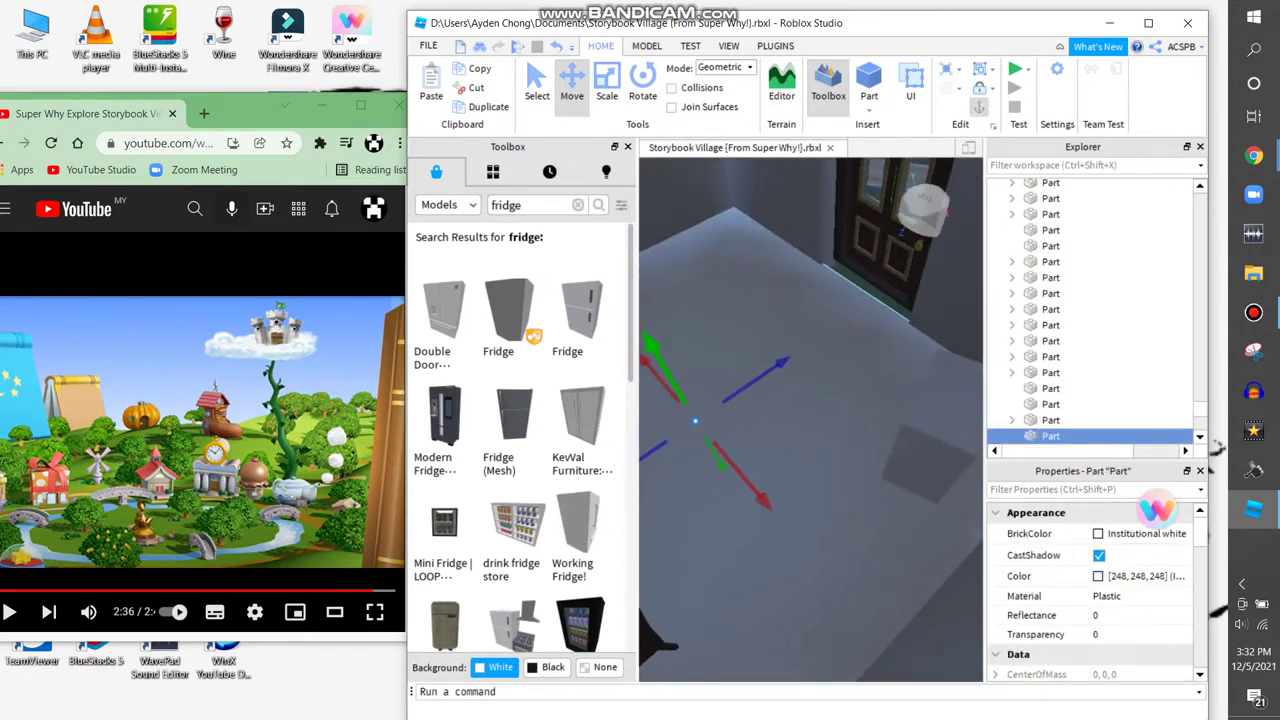
pyautogui.click(931, 436)
pyautogui.moveTo(931, 436); pyautogui.dragTo(975, 530, button='right')
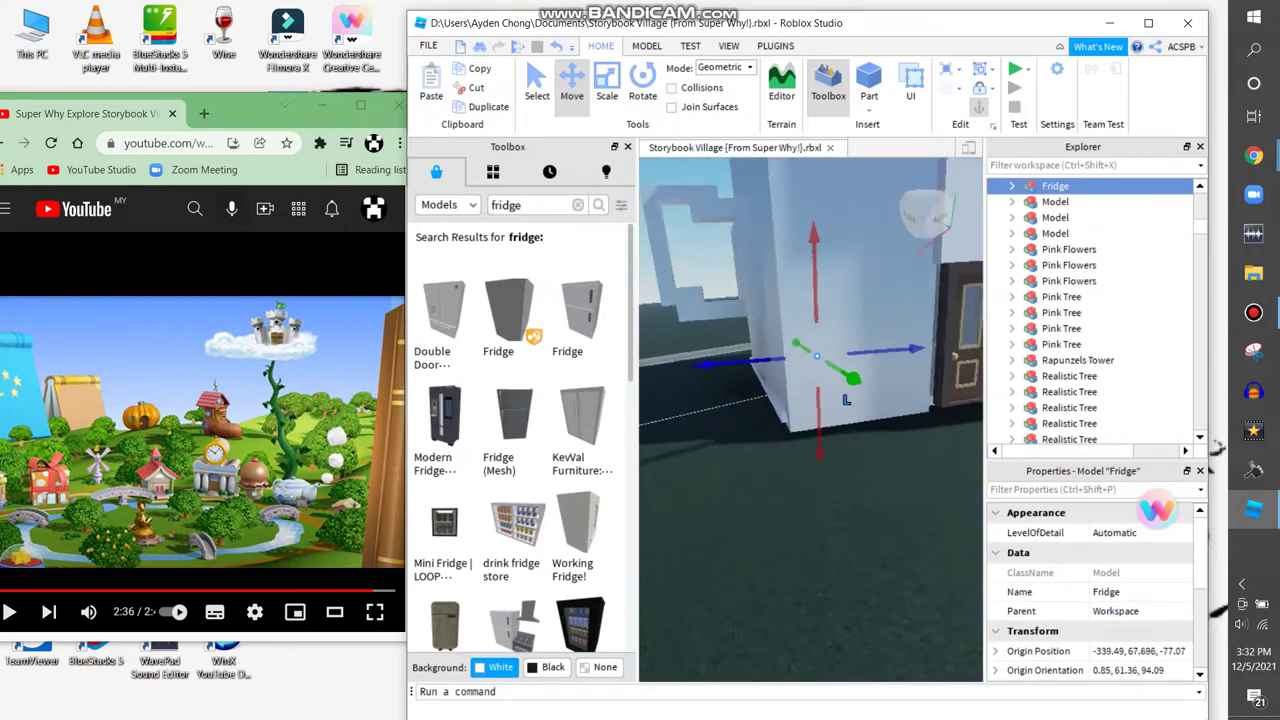
# Select the white building together with its door and furnishings and adjust its height inside the looped path
pyautogui.scroll(-5, 845, 400)
pyautogui.scroll(6, 858, 460)
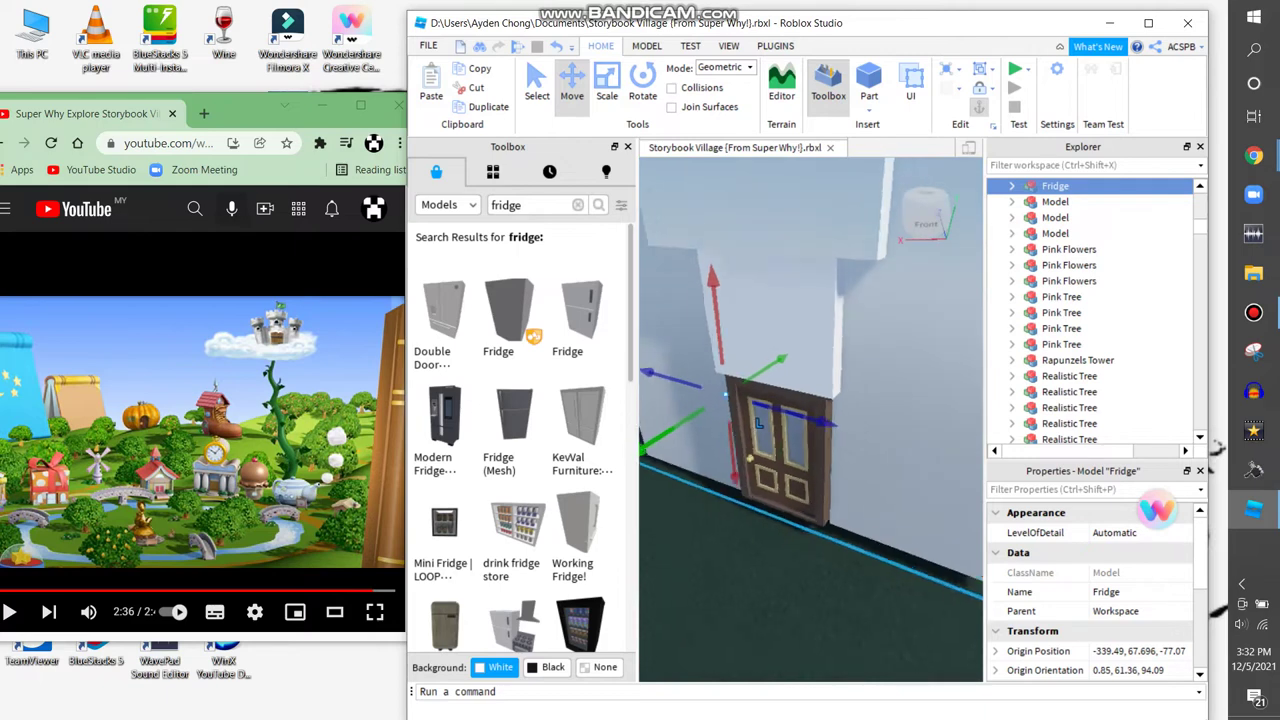
pyautogui.scroll(-5, 725, 395)
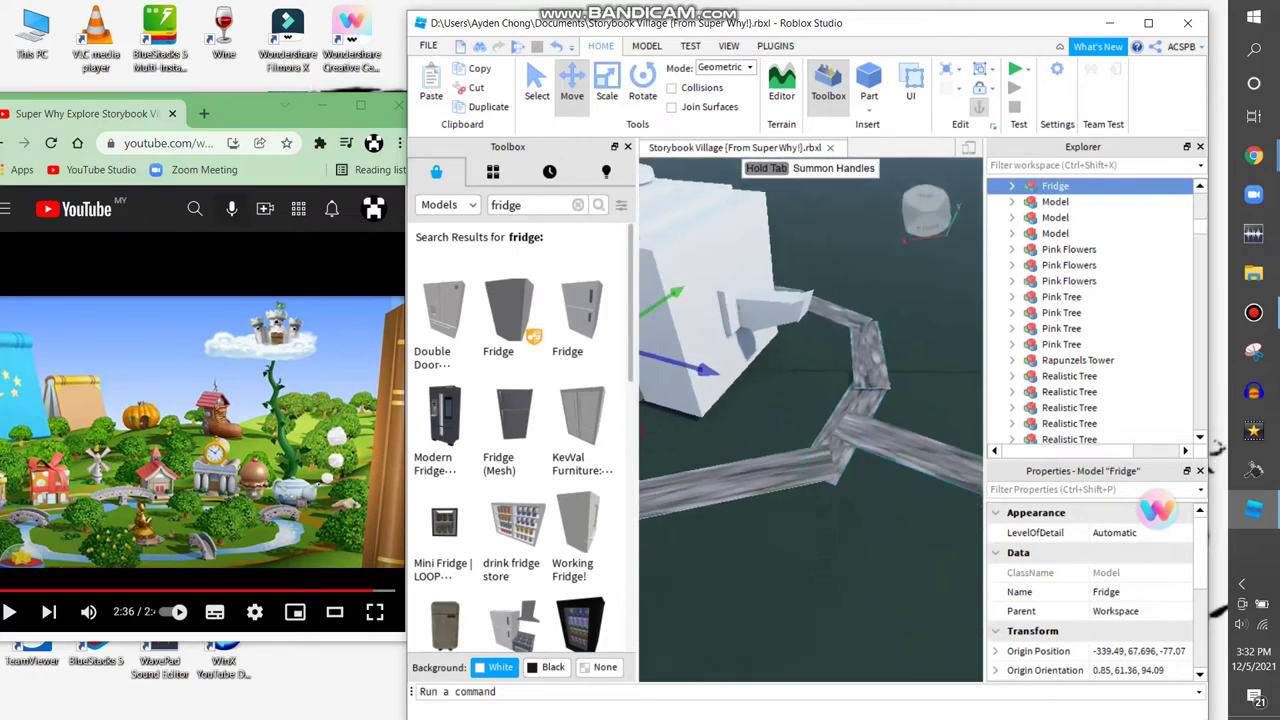
pyautogui.moveTo(737, 220); pyautogui.dragTo(825, 420)
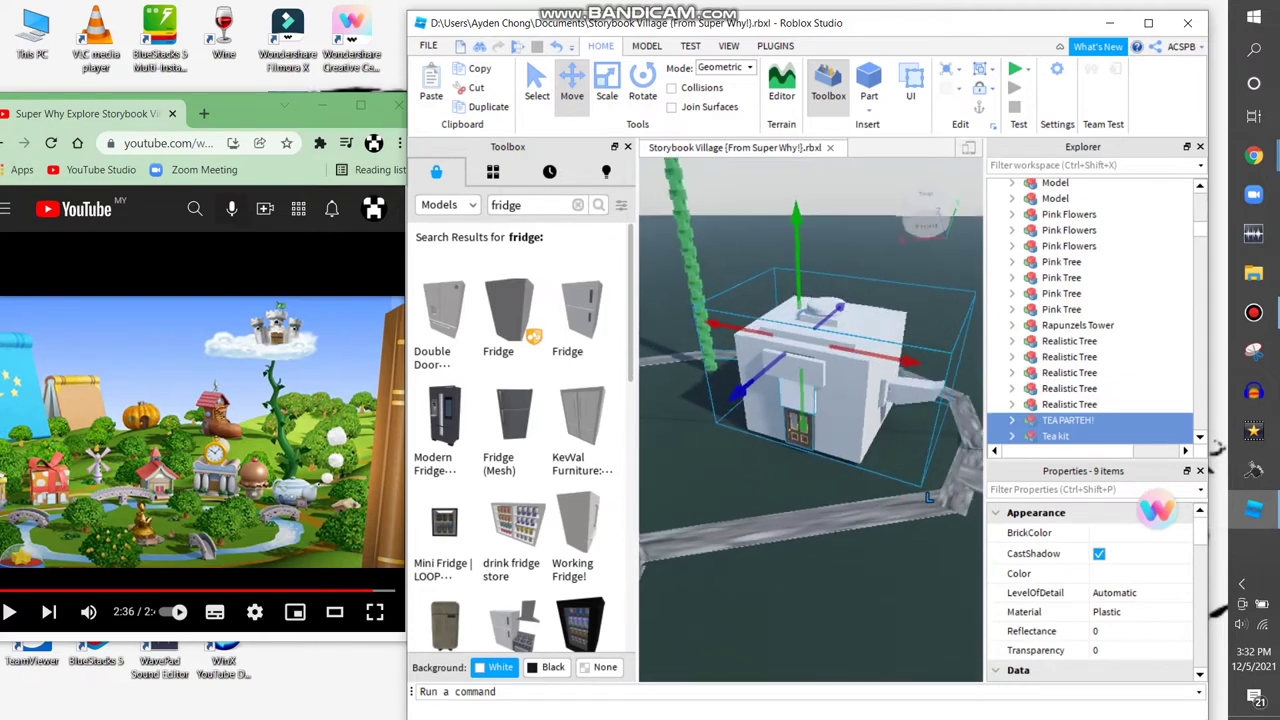
pyautogui.scroll(5, 810, 410)
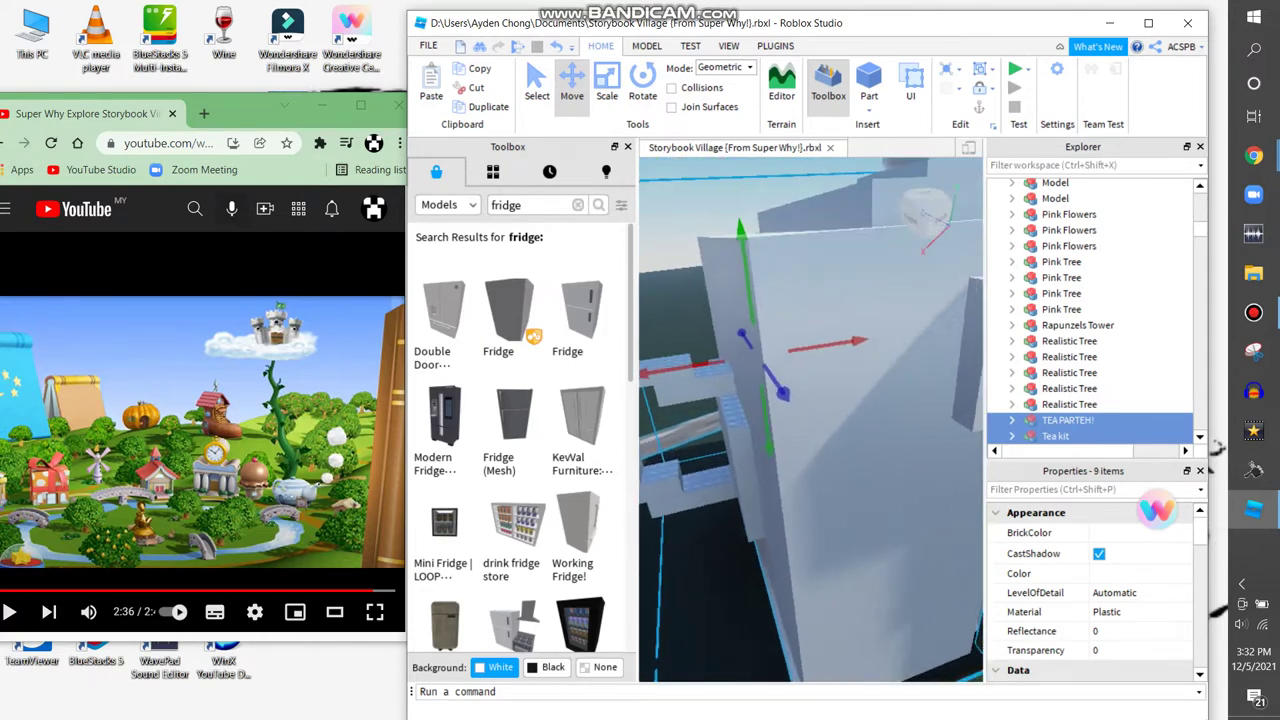
pyautogui.press('f')
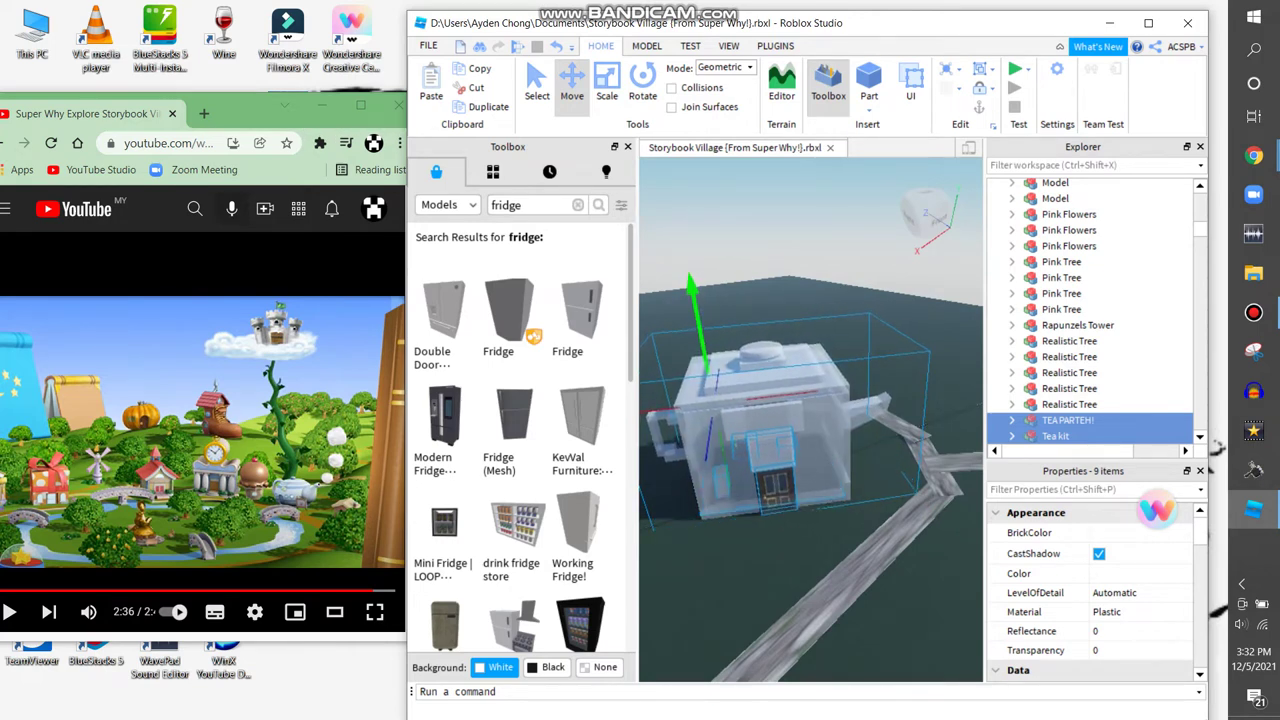
pyautogui.press('w')
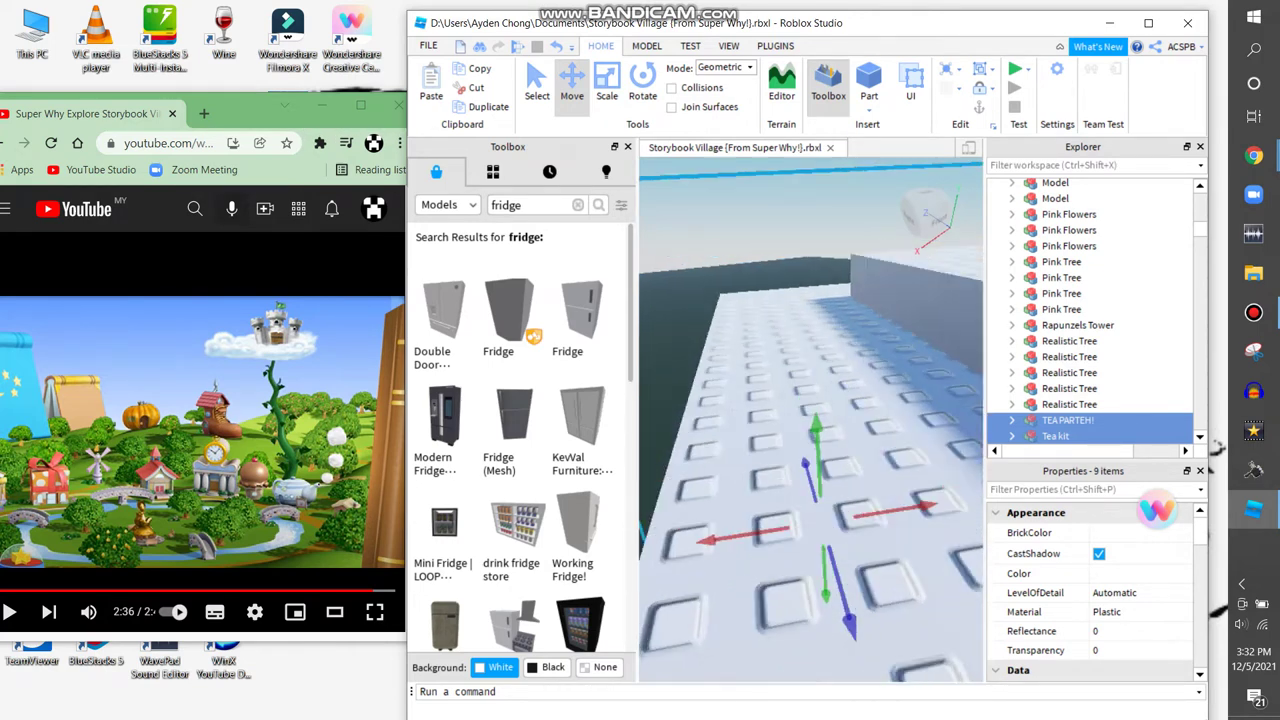
pyautogui.press('s')
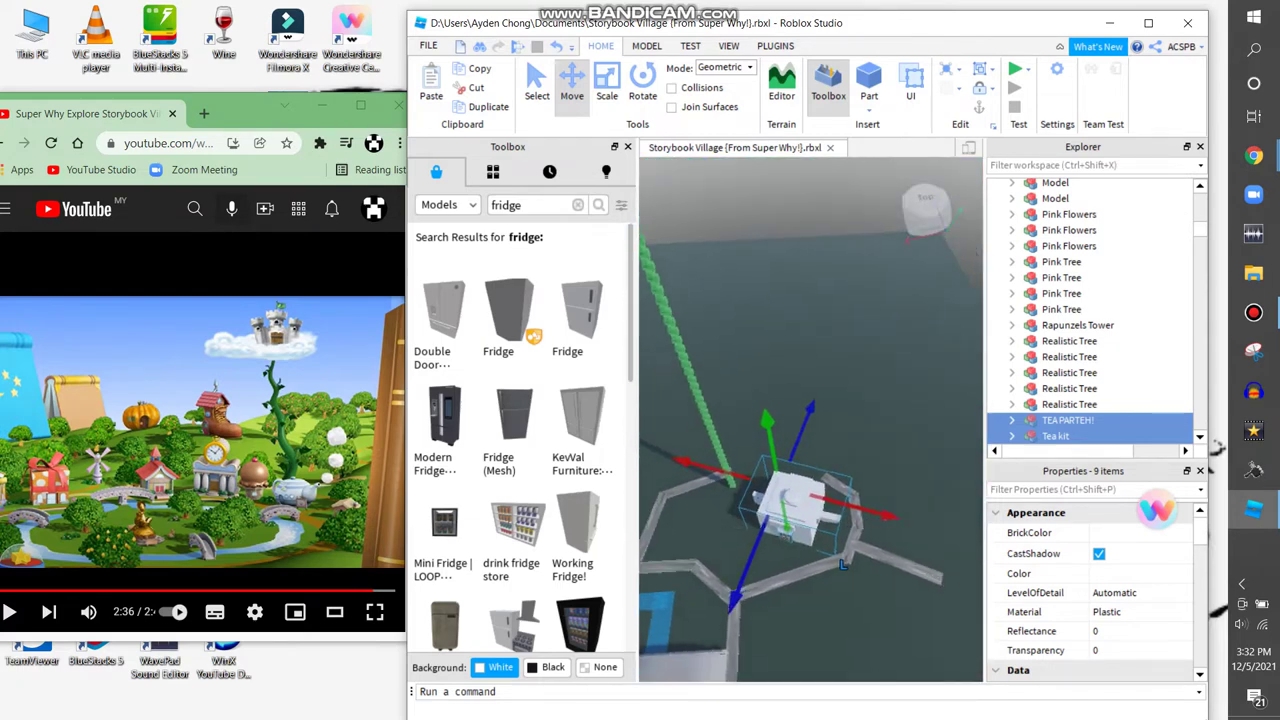
# Select two medium stone grey parts near the building and adjust their height
pyautogui.click(774, 350)
pyautogui.press('w')
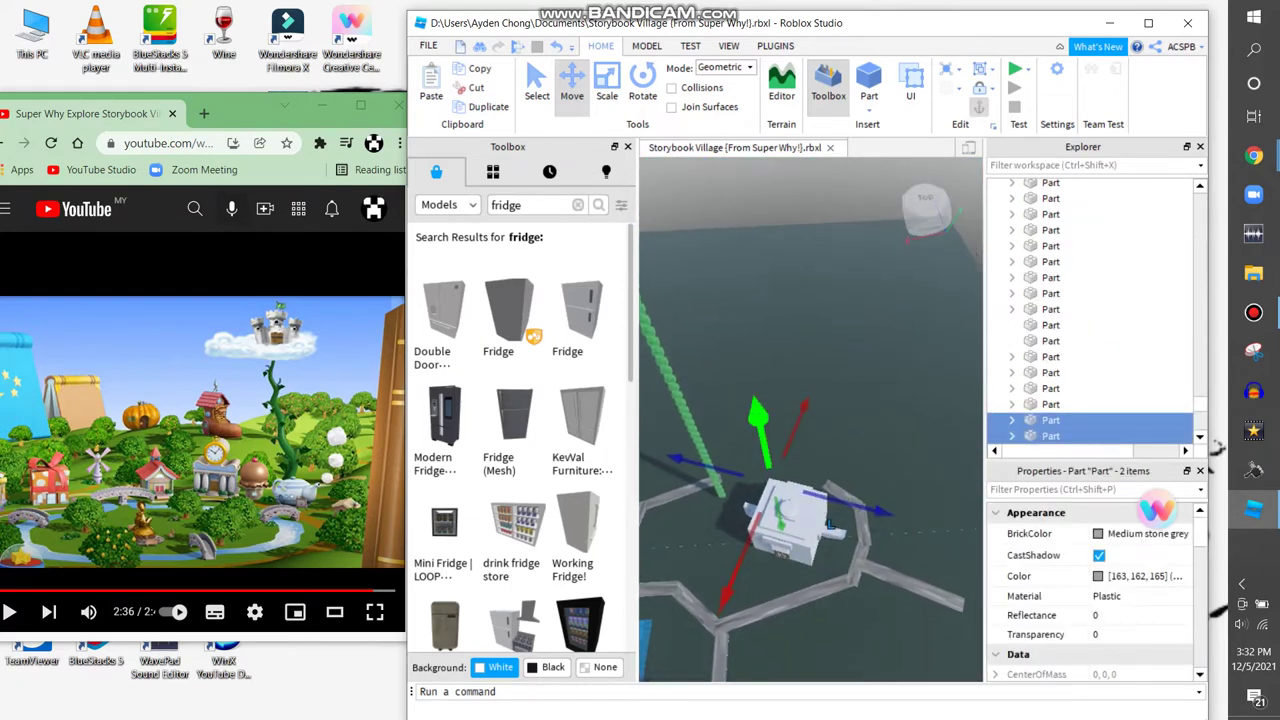
pyautogui.moveTo(828, 526); pyautogui.dragTo(860, 420, button='right')
pyautogui.press('w')
# Search the toolbox models for "ice cream cone" and insert the Big Ice Cream Cone near the stone path
pyautogui.click(577, 204)
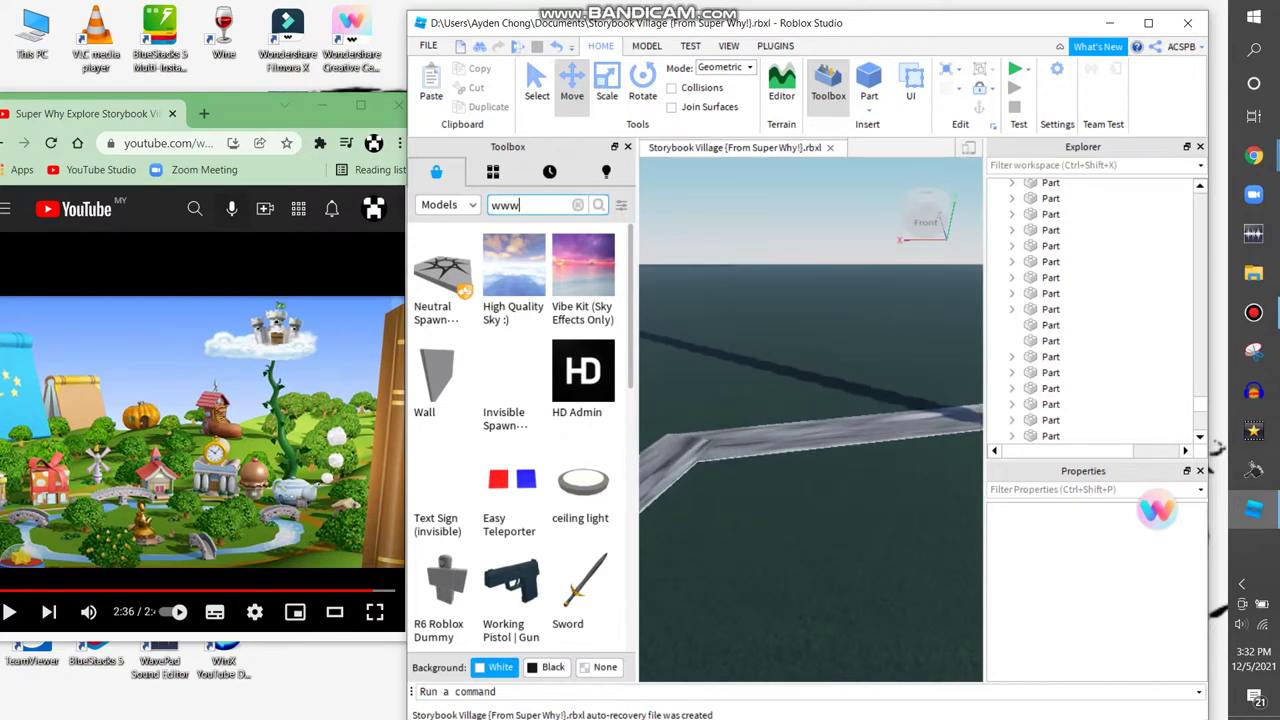
pyautogui.press('BackSpace')
pyautogui.press('BackSpace')
pyautogui.press('BackSpace')
pyautogui.write('ice c')
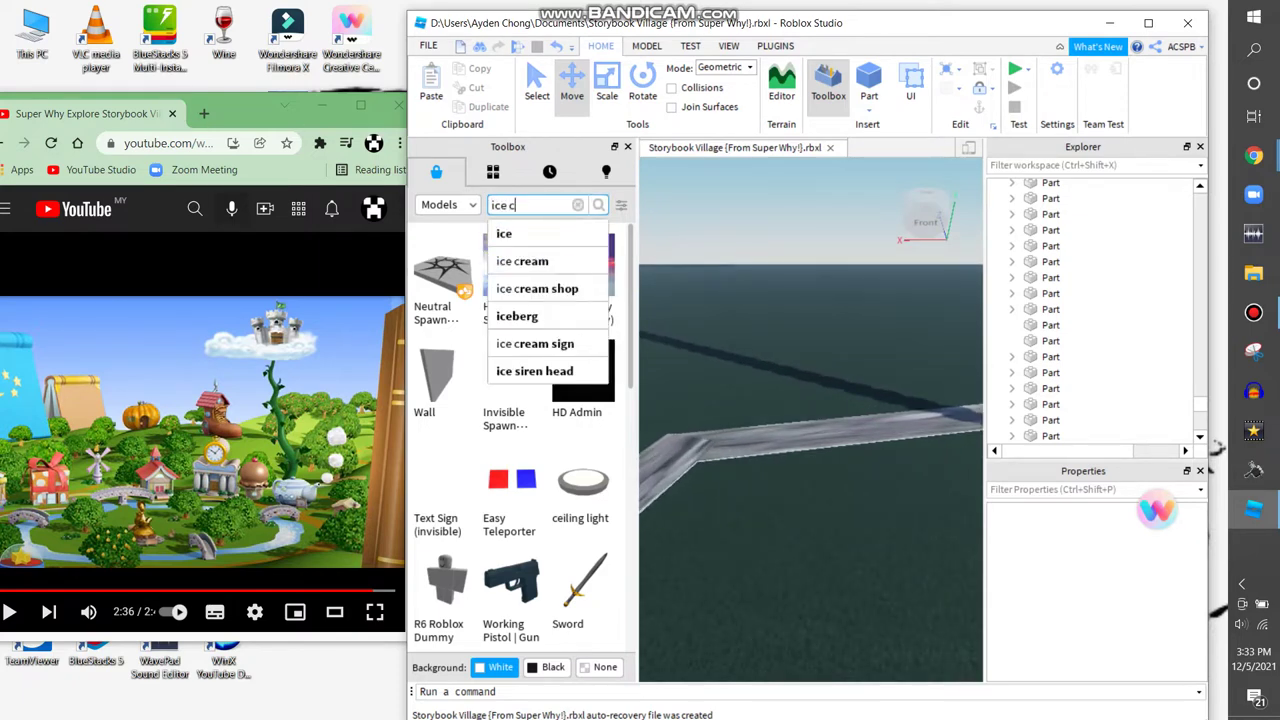
pyautogui.write('ream cone')
pyautogui.press('Return')
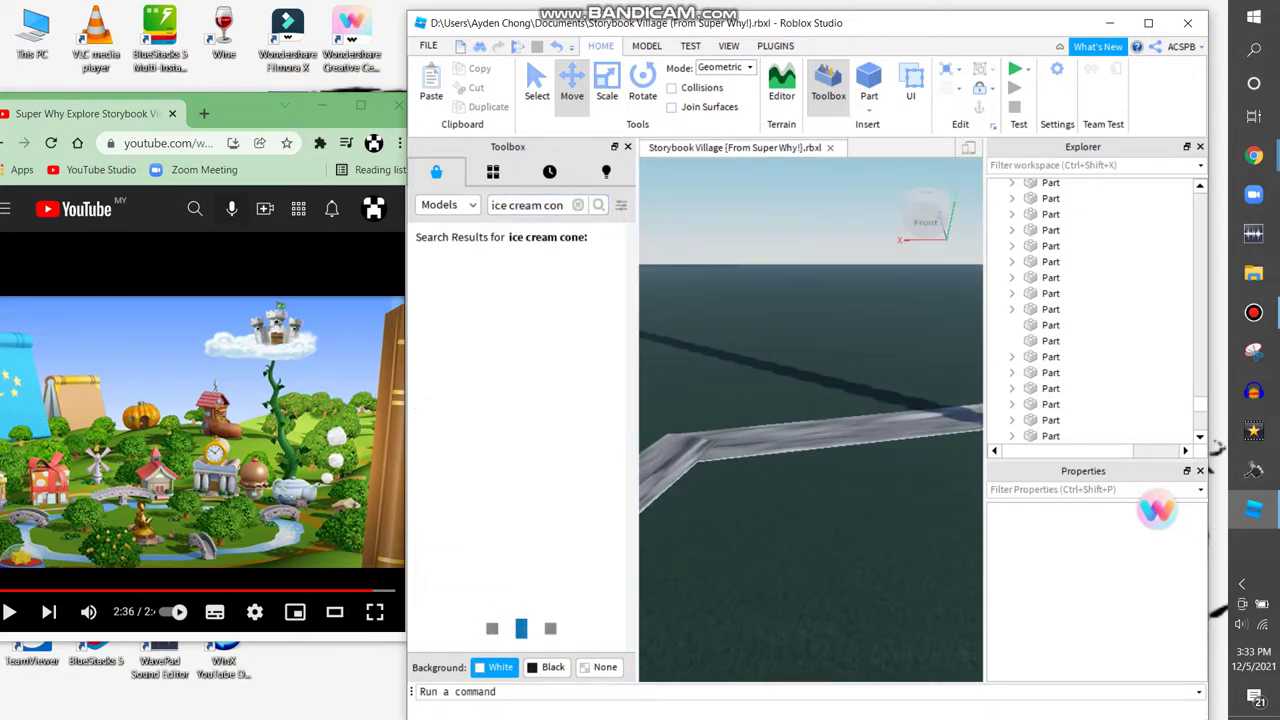
pyautogui.press('w')
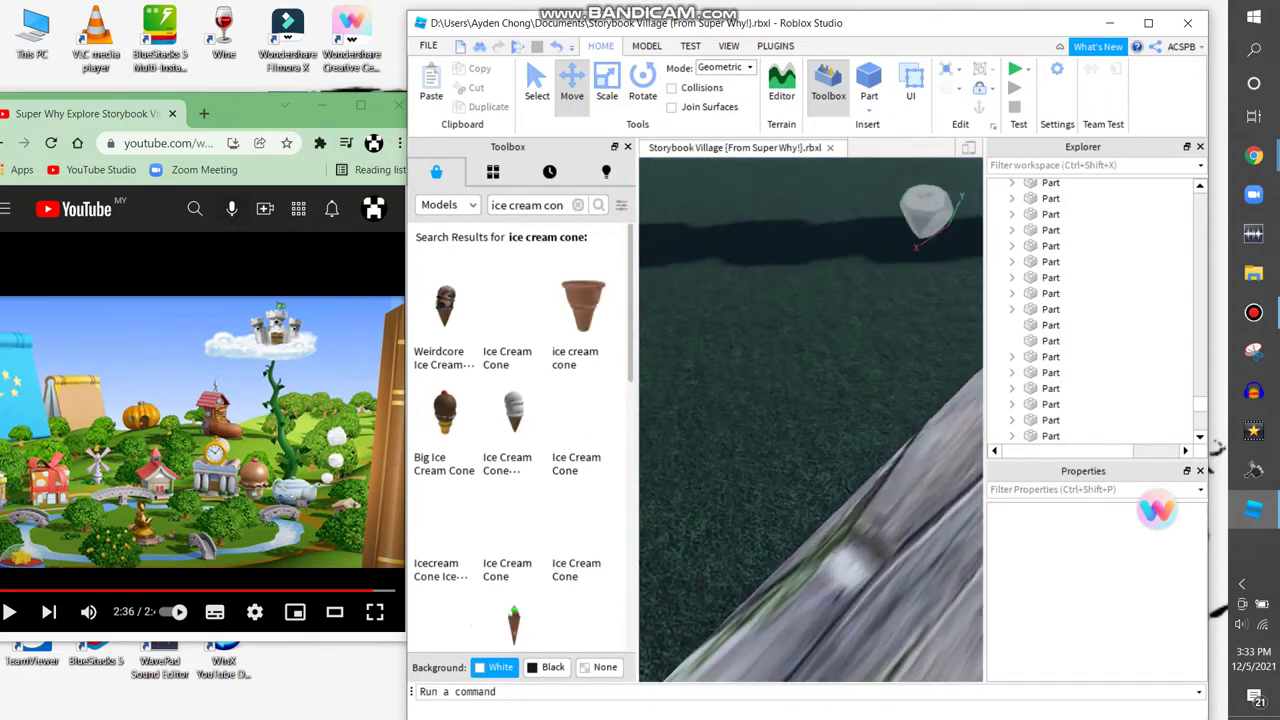
pyautogui.click(444, 415)
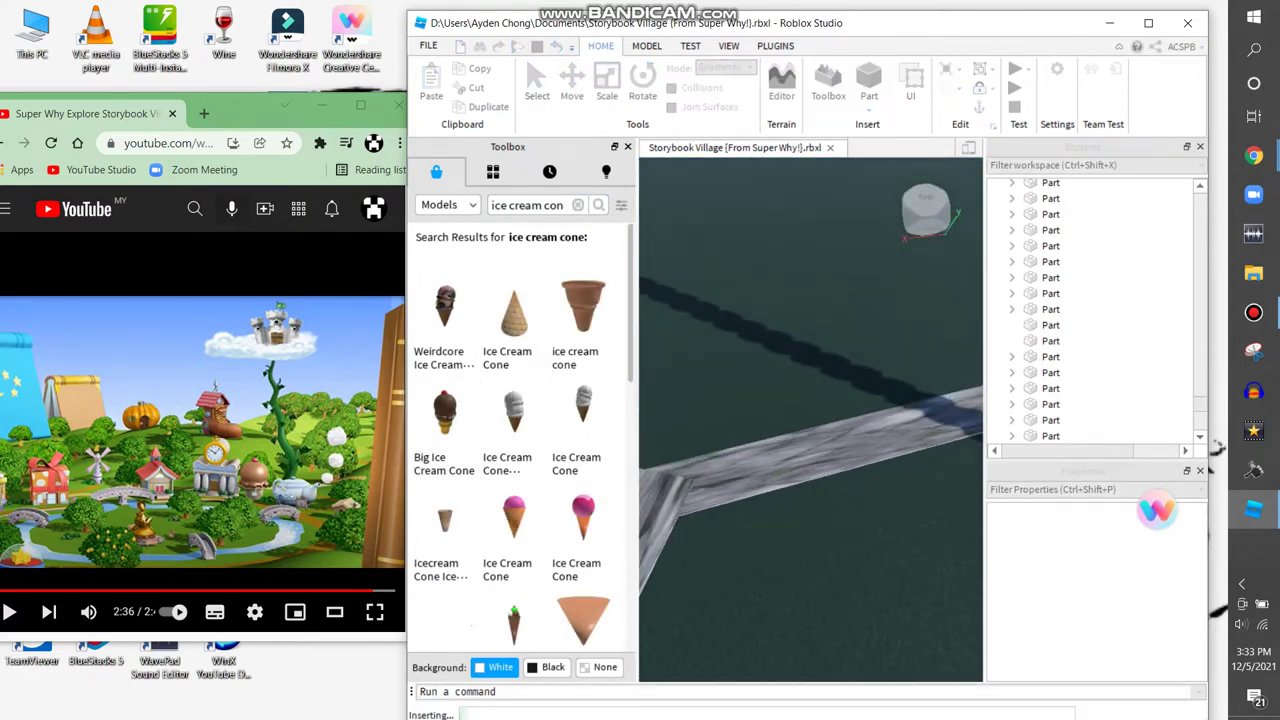
# Scale the Big Icecream Cone up to building size and stand it on the dark grass beside the stone path
pyautogui.click(803, 497)
pyautogui.moveTo(835, 487); pyautogui.dragTo(835, 487, button='right')
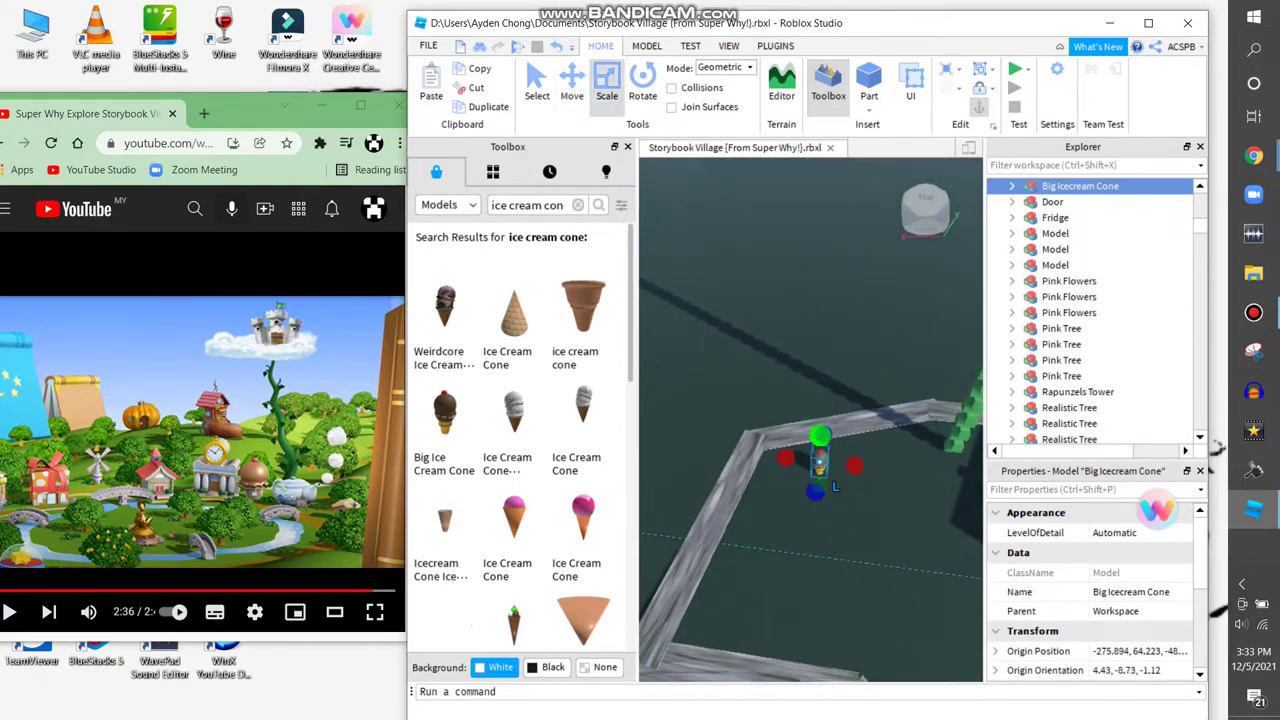
pyautogui.scroll(5, 869, 511)
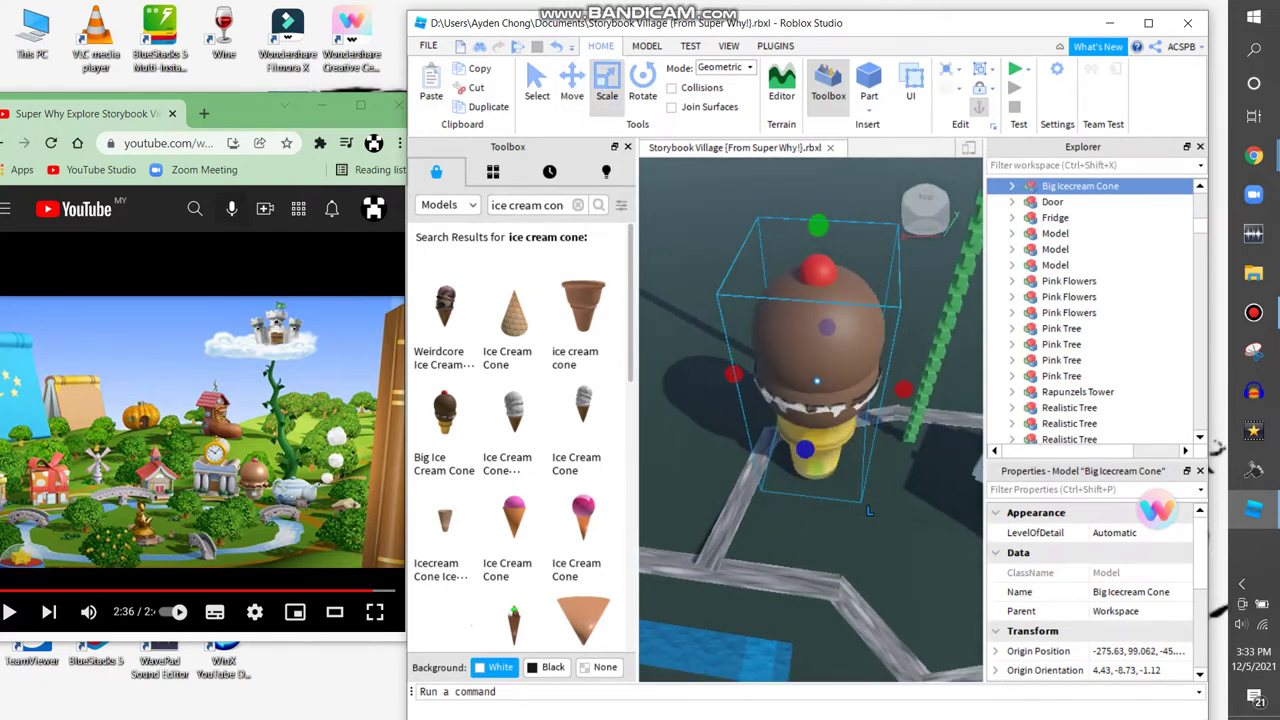
pyautogui.moveTo(869, 511); pyautogui.dragTo(830, 460)
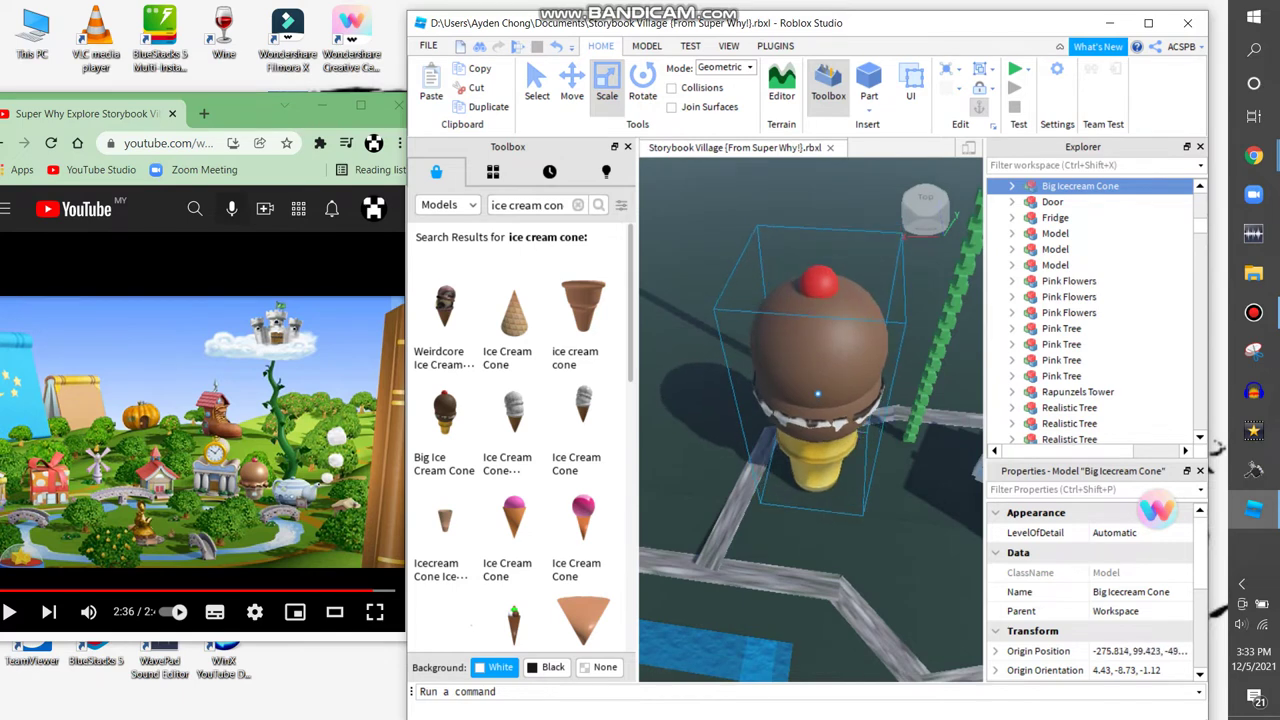
pyautogui.moveTo(830, 460); pyautogui.dragTo(830, 460, button='right')
# Clear the toolbox search and insert the Easy Teleporter model on the grass in front of the ice cream cone
pyautogui.click(578, 204)
pyautogui.moveTo(760, 430); pyautogui.dragTo(760, 430, button='right')
pyautogui.moveTo(760, 497); pyautogui.dragTo(760, 497, button='right')
pyautogui.click(760, 497)
pyautogui.click(760, 497)
pyautogui.click(760, 497)
# Search the toolbox models for "door" and insert the Working Door at the foot of the ice cream cone
pyautogui.write('d')
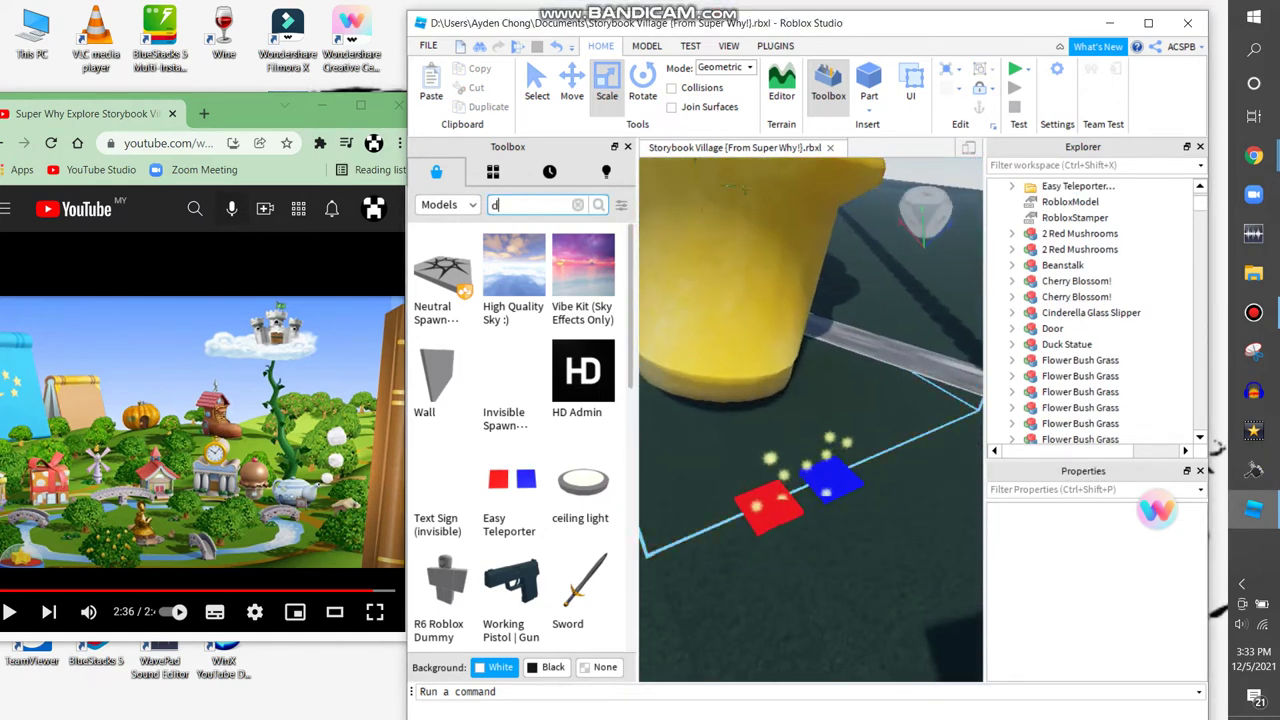
pyautogui.write('oor')
pyautogui.press('Return')
pyautogui.moveTo(760, 497); pyautogui.dragTo(760, 460, button='right')
pyautogui.click(533, 334)
# Rotate and move the new door so it leans against the yellow base of the ice cream cone
pyautogui.hotkey('ctrl', '4')
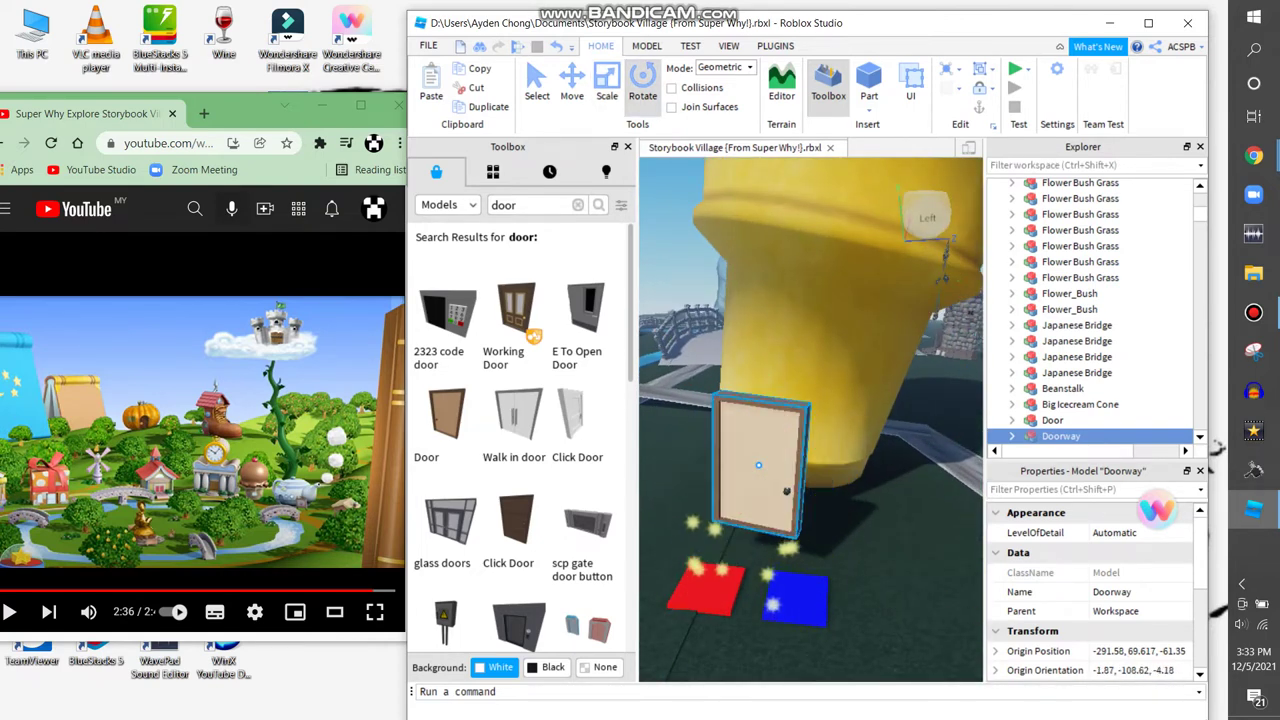
pyautogui.moveTo(775, 451); pyautogui.dragTo(765, 255, button='right')
pyautogui.click(765, 255)
pyautogui.hotkey('ctrl', '1')
pyautogui.click(770, 400)
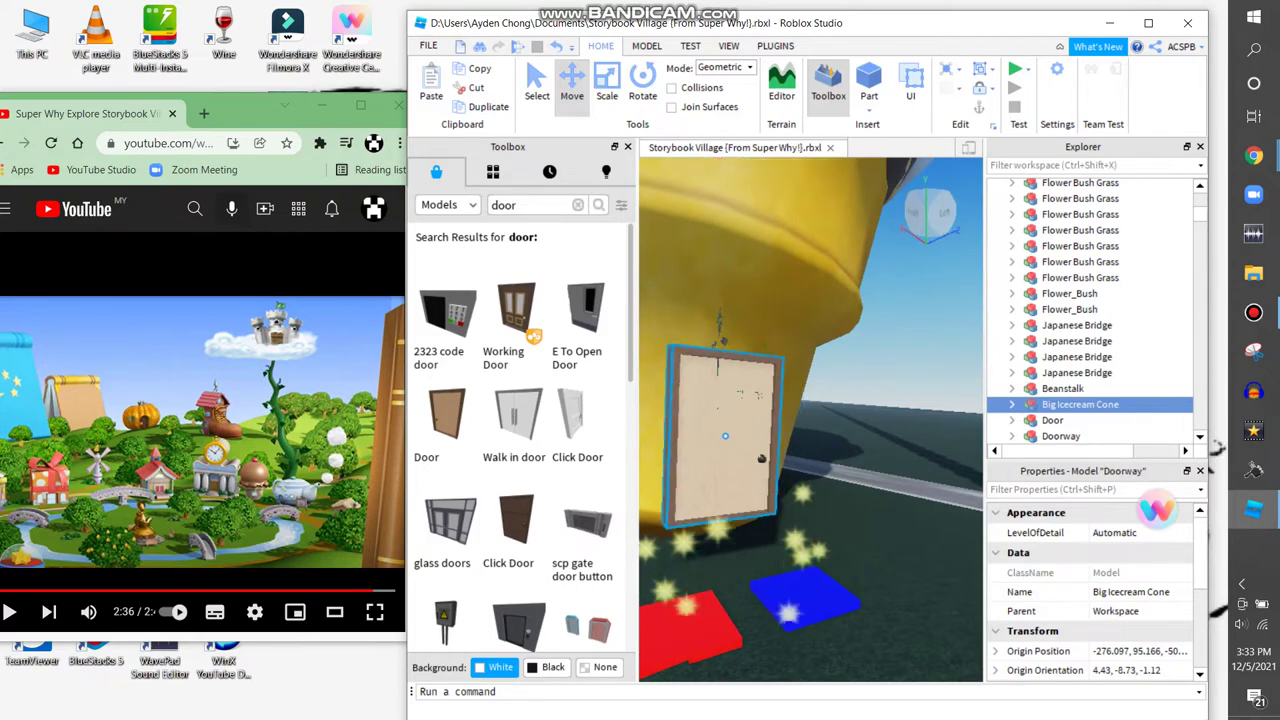
pyautogui.moveTo(785, 415); pyautogui.dragTo(785, 415, button='right')
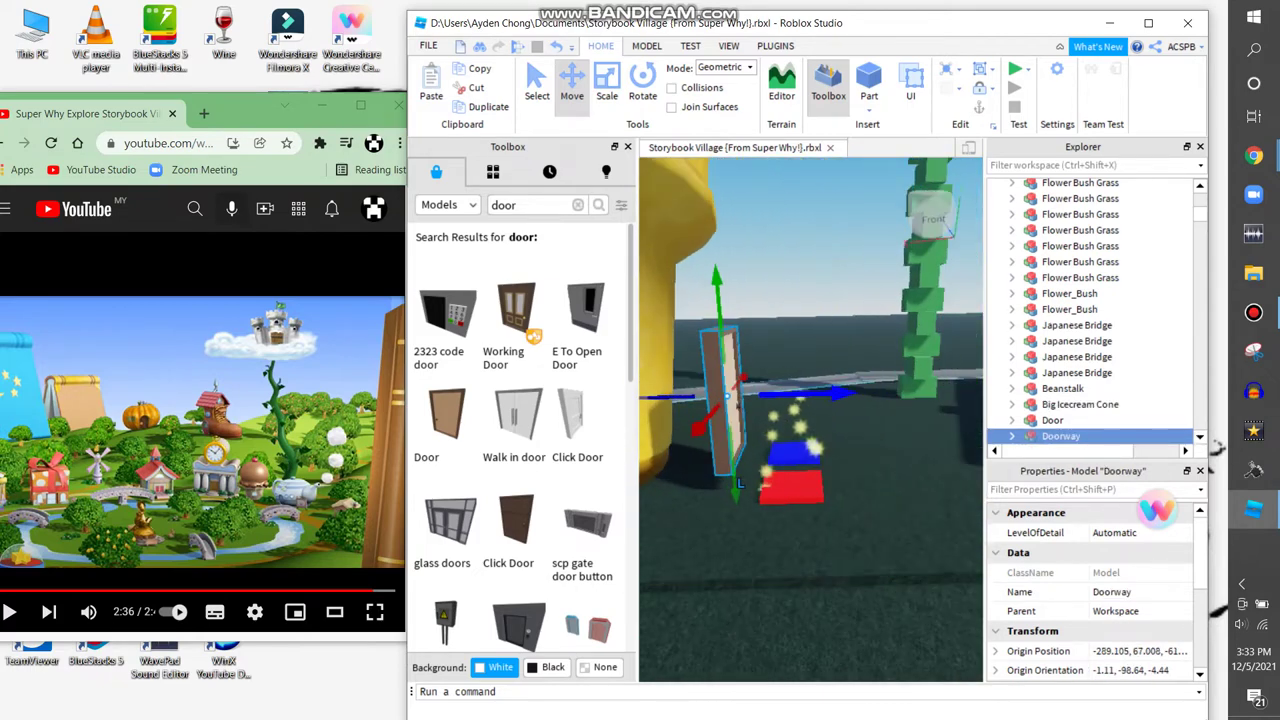
pyautogui.press('f')
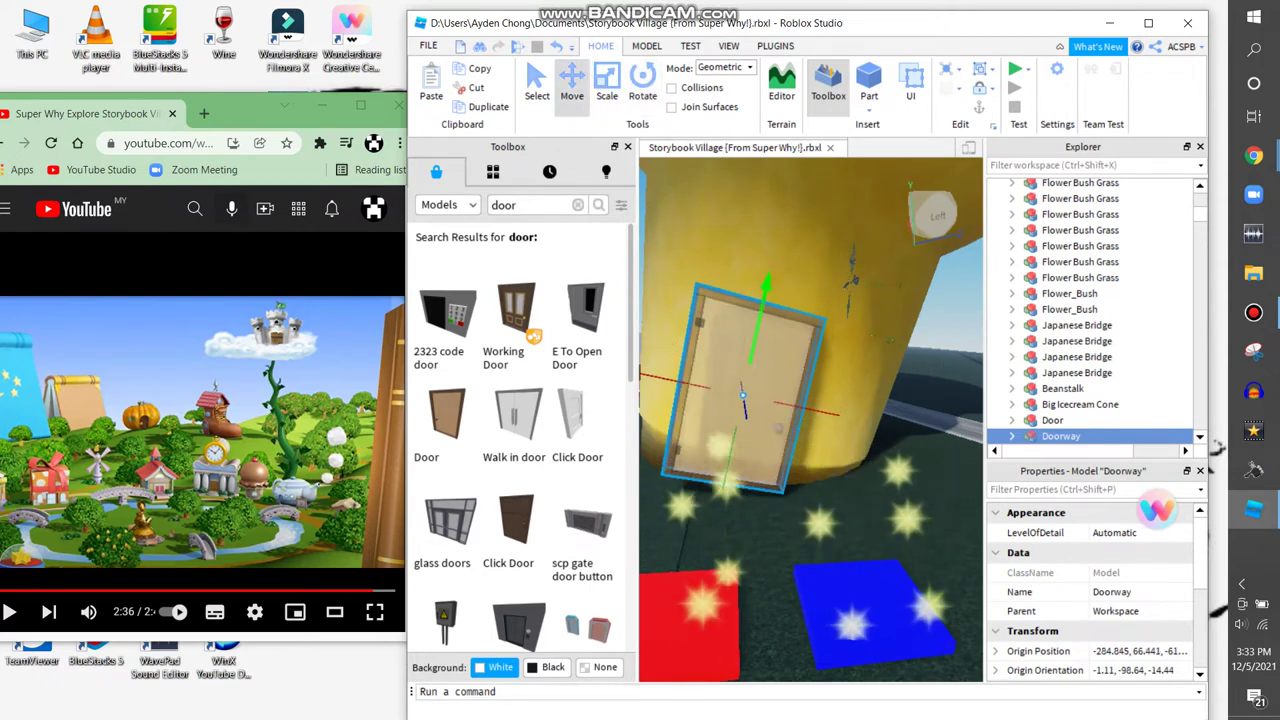
# Move the red teleporter pad directly in front of the ice cream cone's door
pyautogui.scroll(-5, 832, 308)
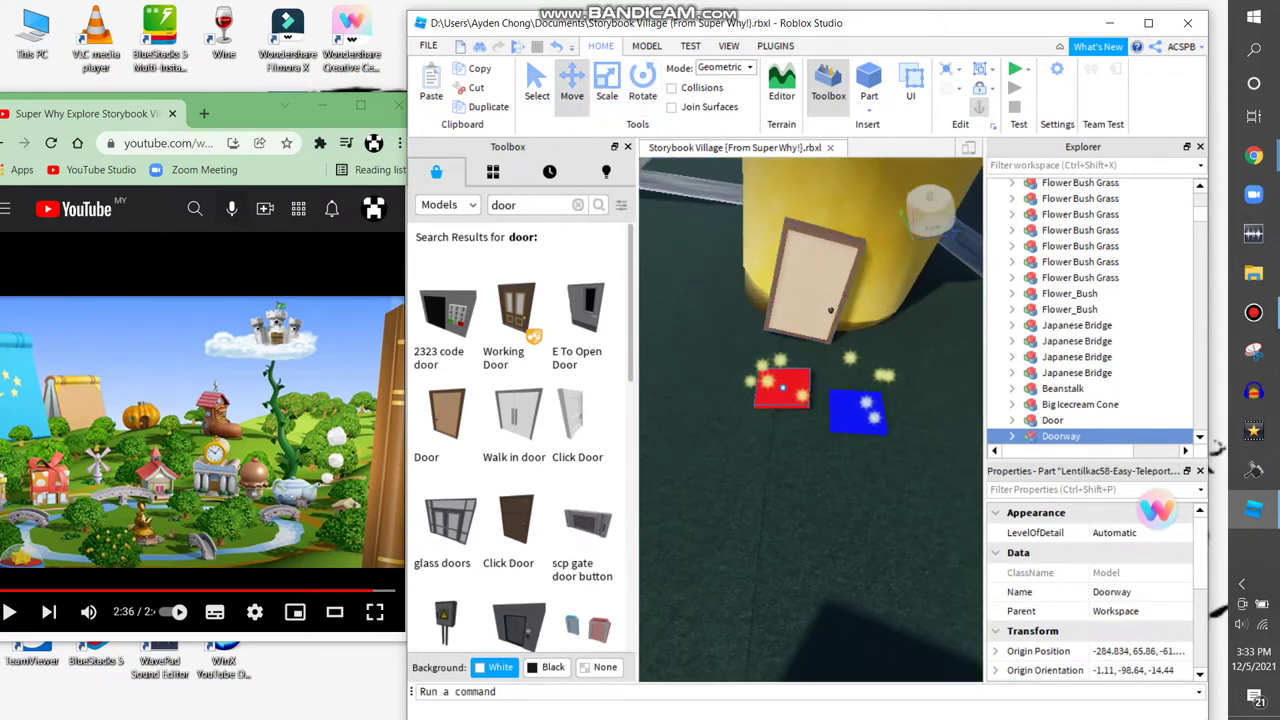
pyautogui.press('f')
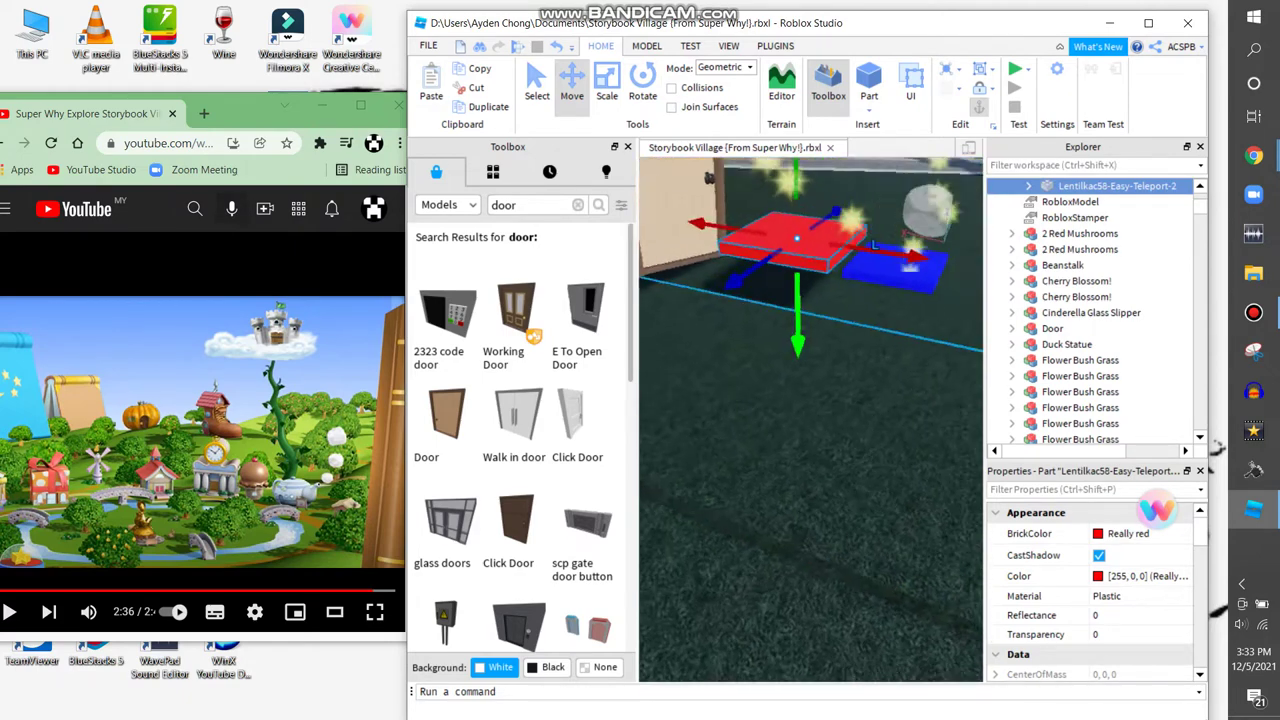
pyautogui.moveTo(811, 420); pyautogui.dragTo(761, 420, button='right')
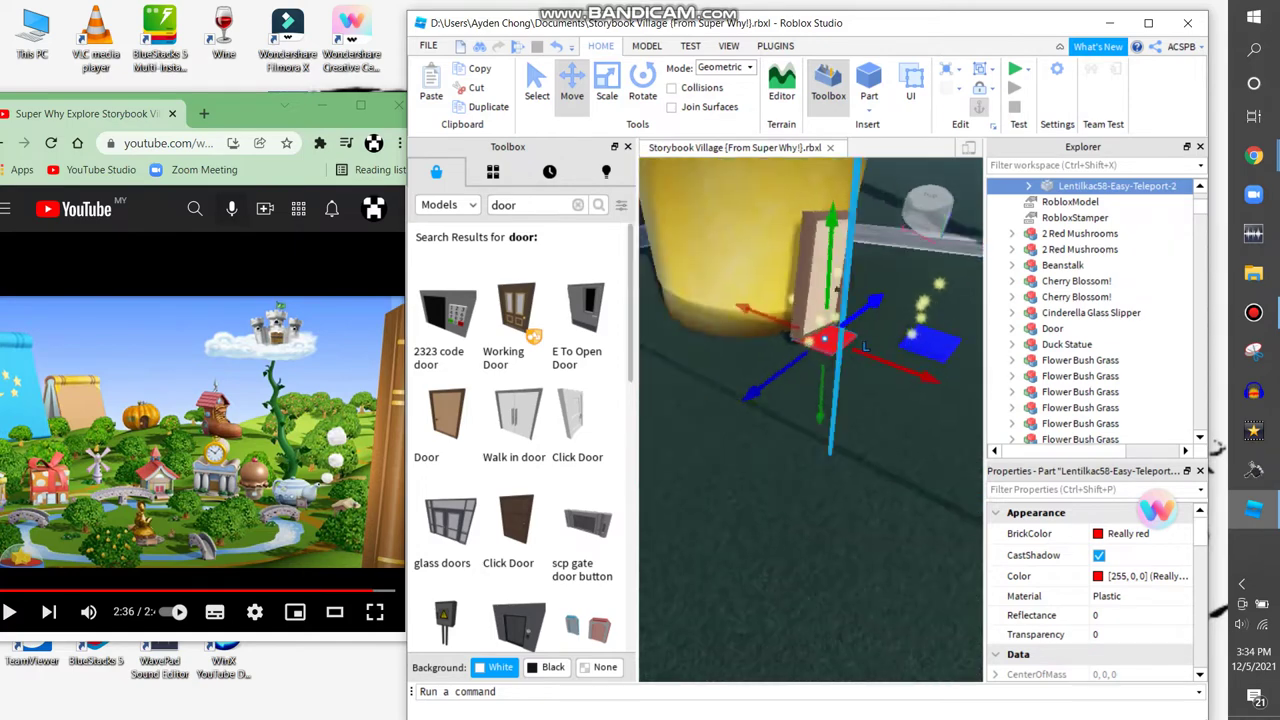
# Move the blue teleporter pad away from the ice cream cone onto the open grey surface below the village
pyautogui.click(662, 356)
pyautogui.press('f')
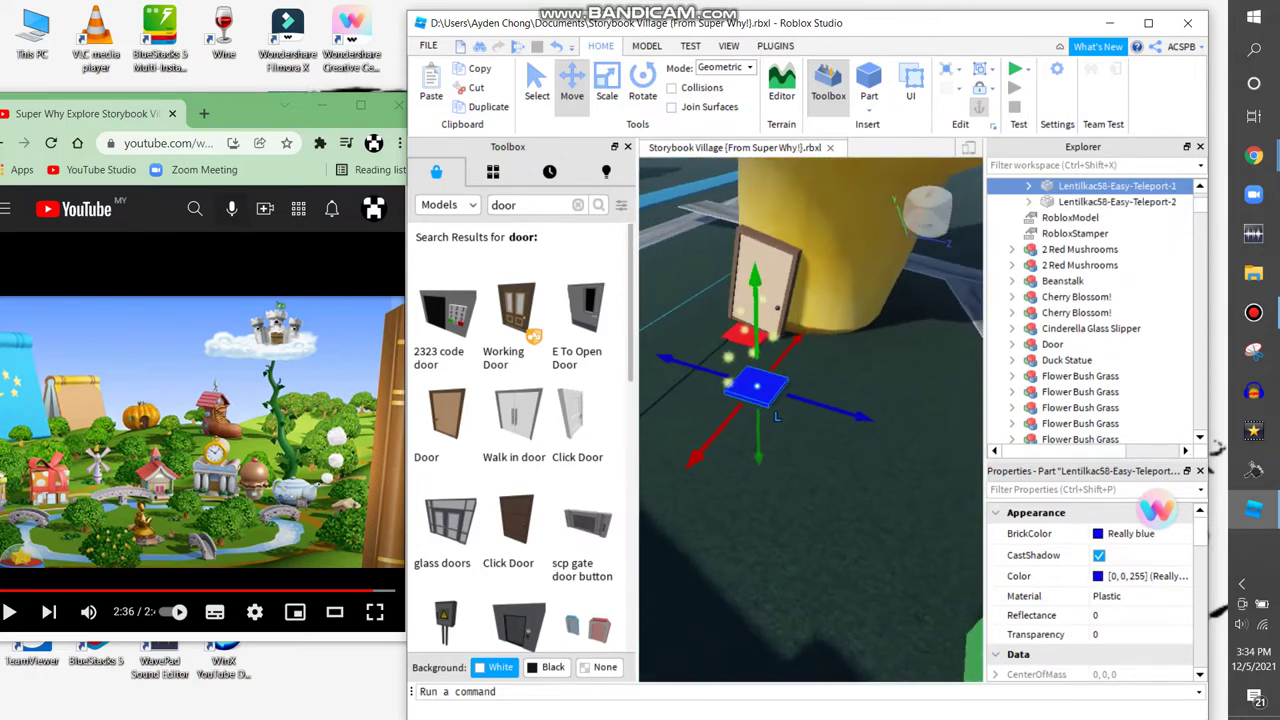
pyautogui.press('q')
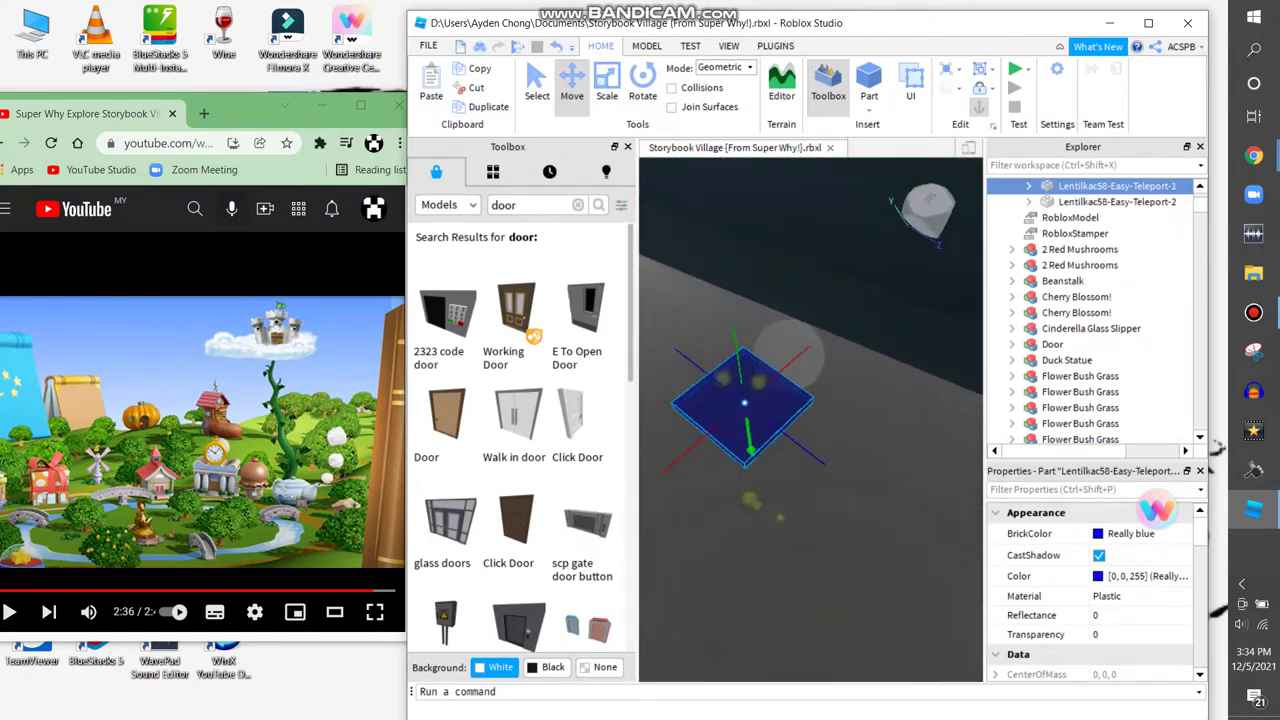
pyautogui.press('e')
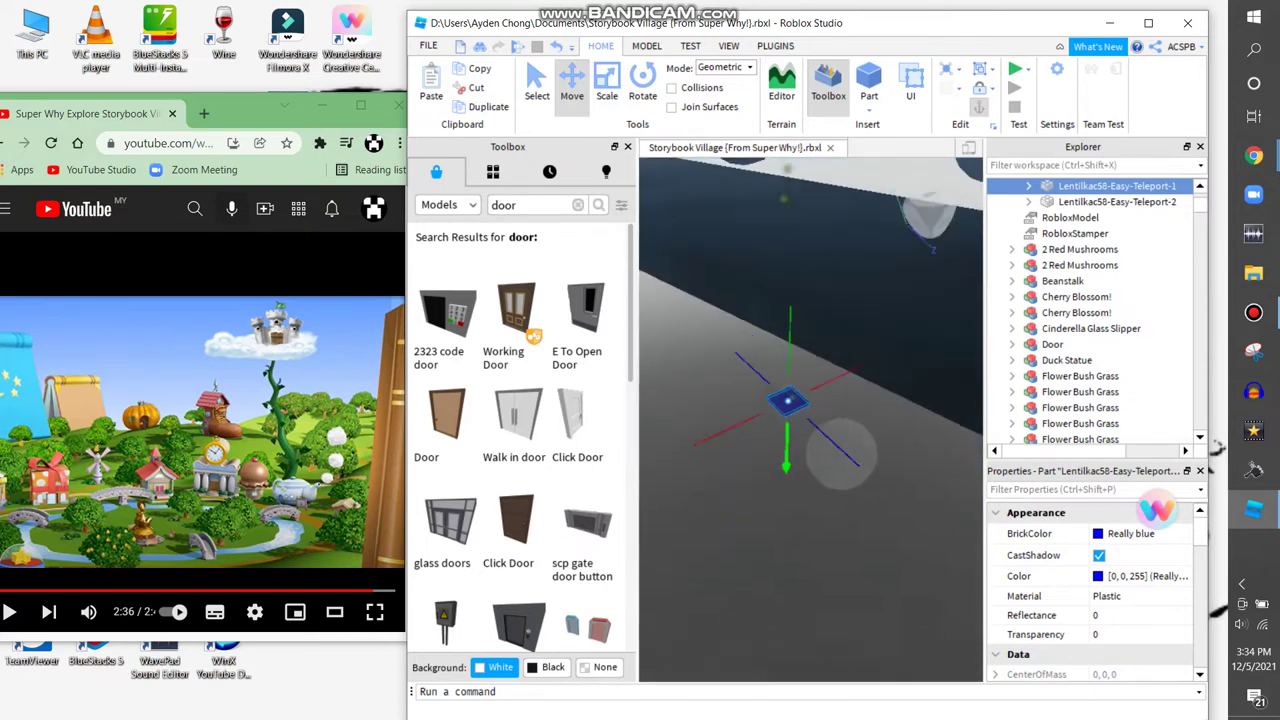
pyautogui.press('q')
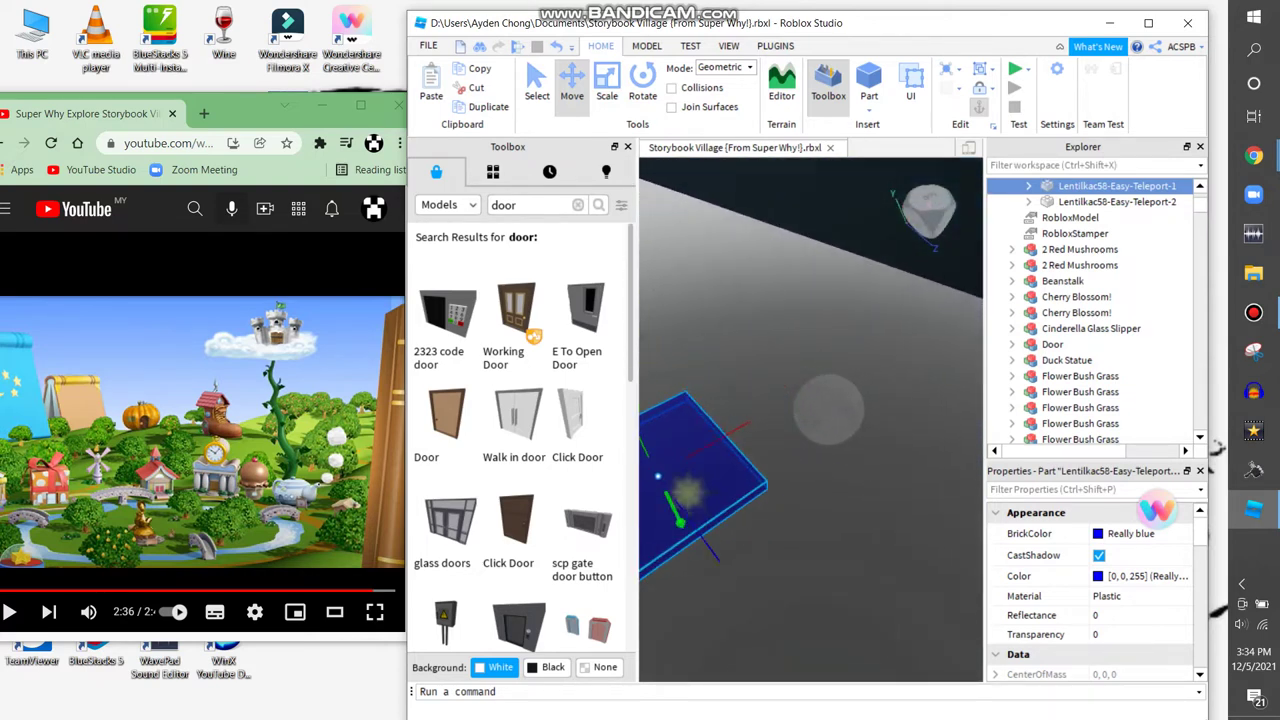
pyautogui.moveTo(920, 215); pyautogui.dragTo(690, 545, button='right')
pyautogui.press('f')
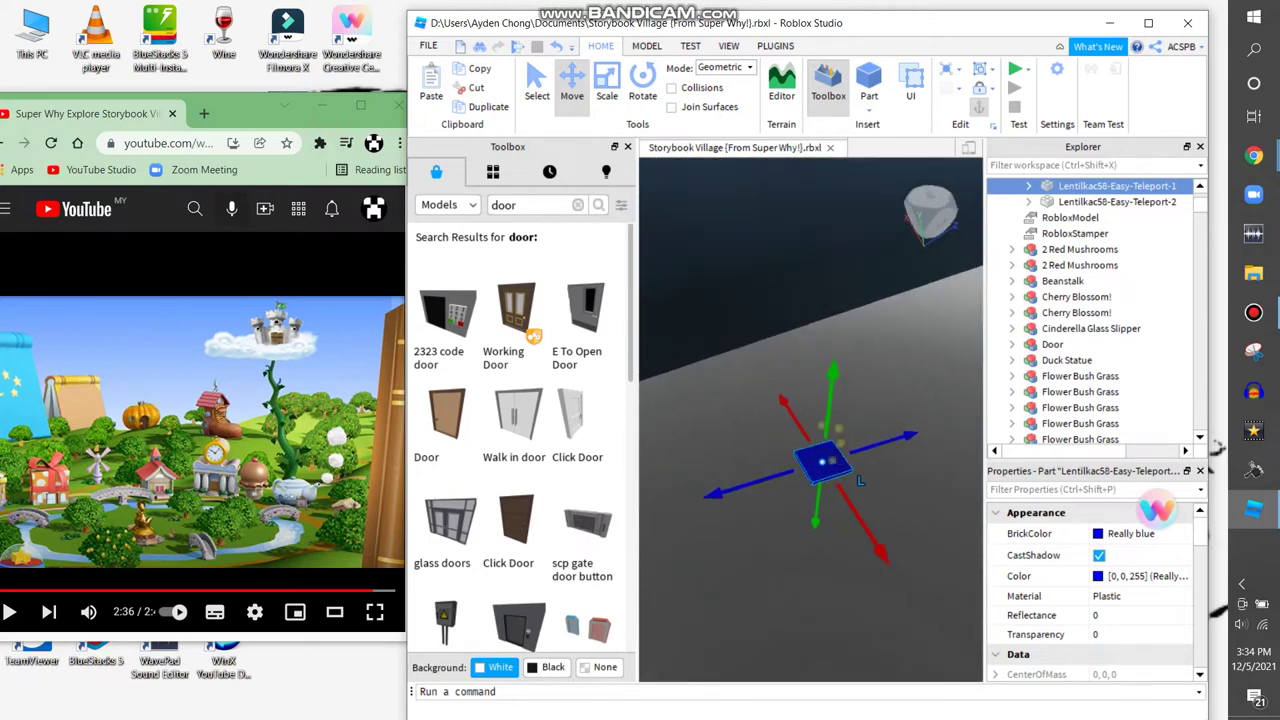
# Search the toolbox models for "room", insert the Aesthetic Beach house model near the blue pad and delete it
pyautogui.press('Escape')
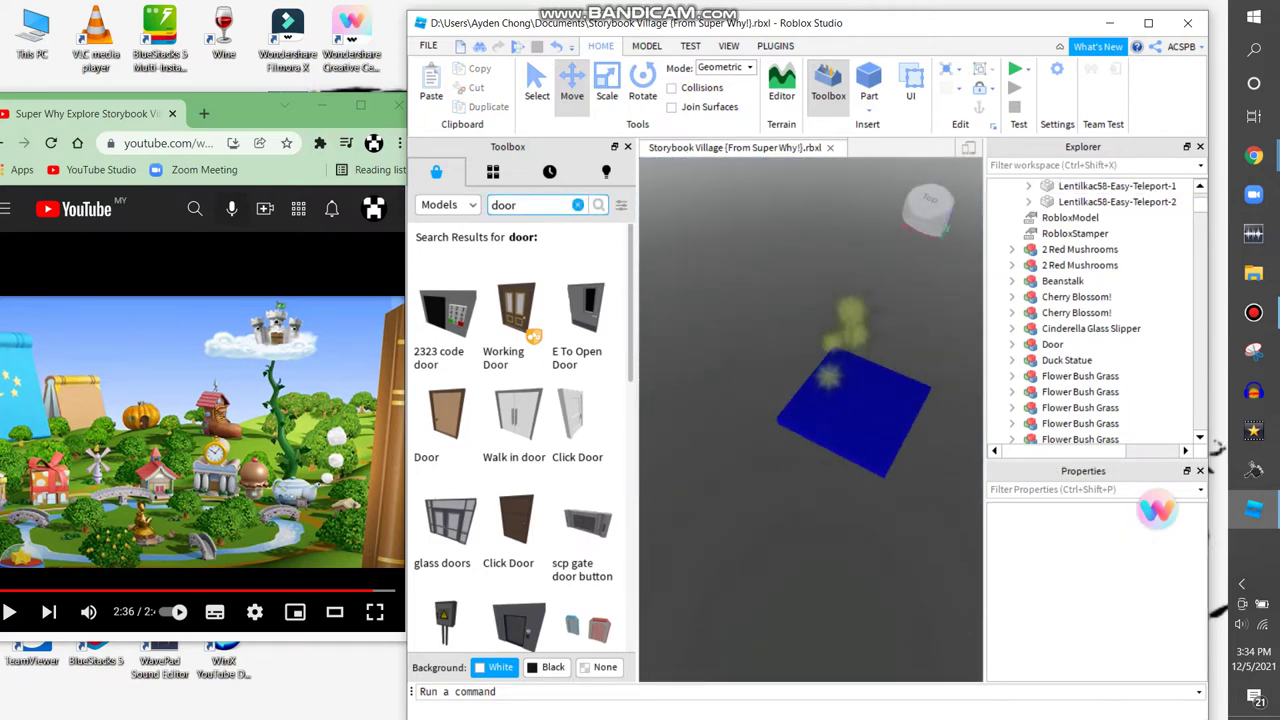
pyautogui.click(577, 204)
pyautogui.write('room')
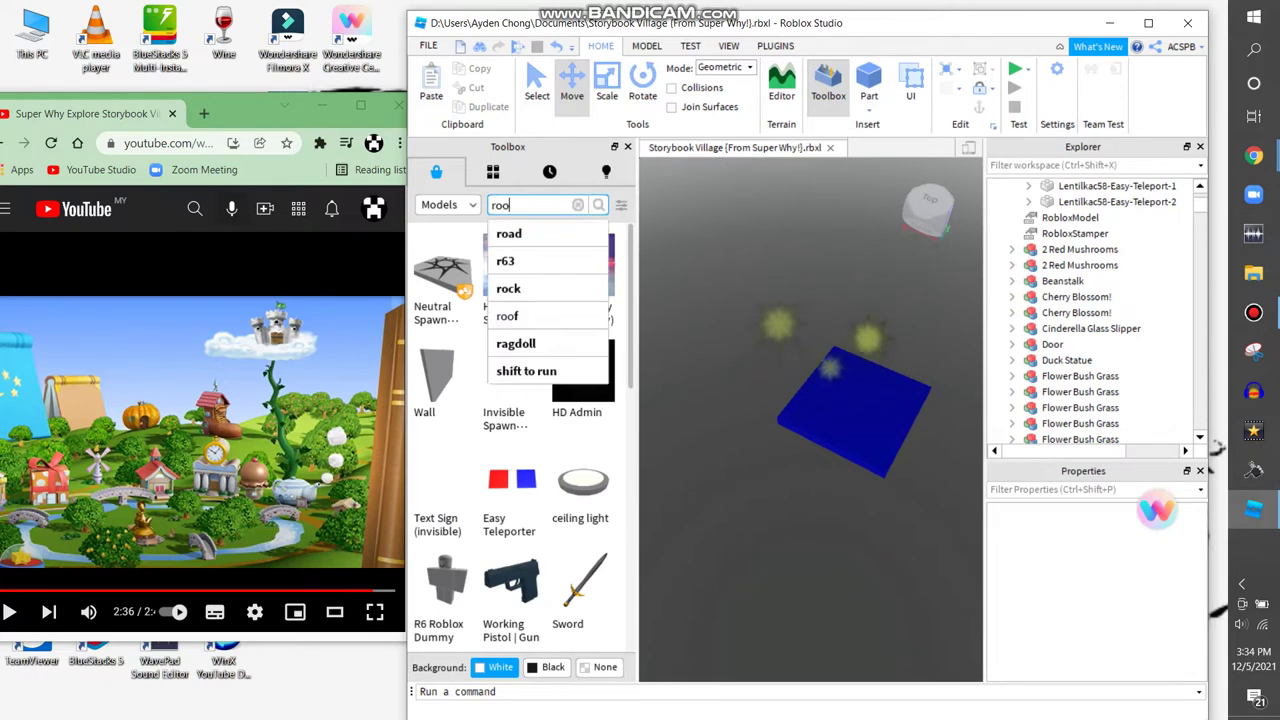
pyautogui.press('Return')
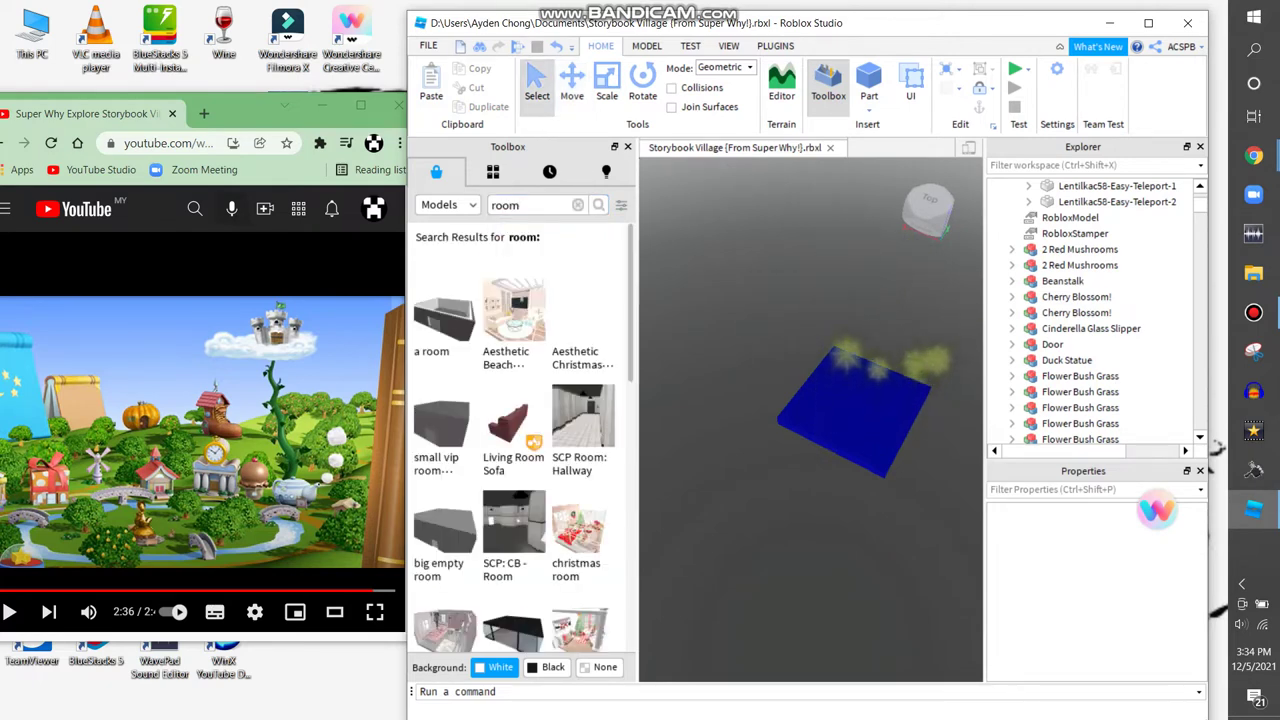
pyautogui.press('s')
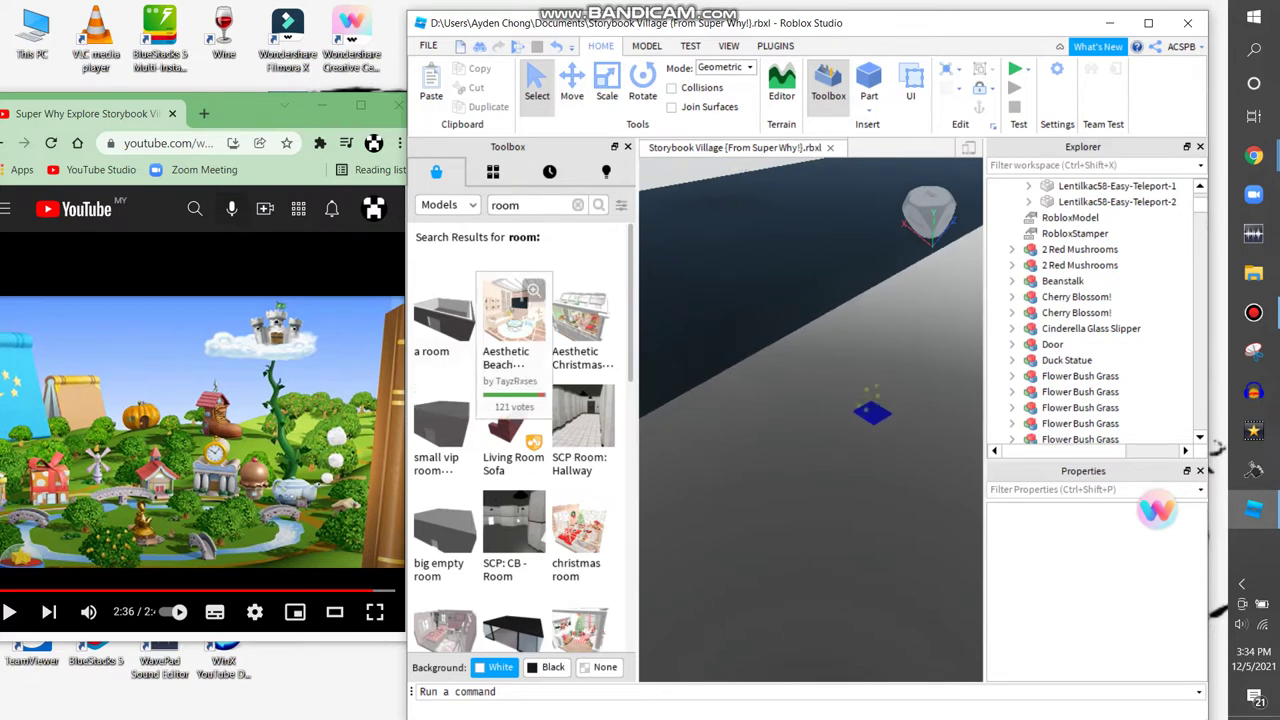
pyautogui.moveTo(513, 312); pyautogui.dragTo(676, 298)
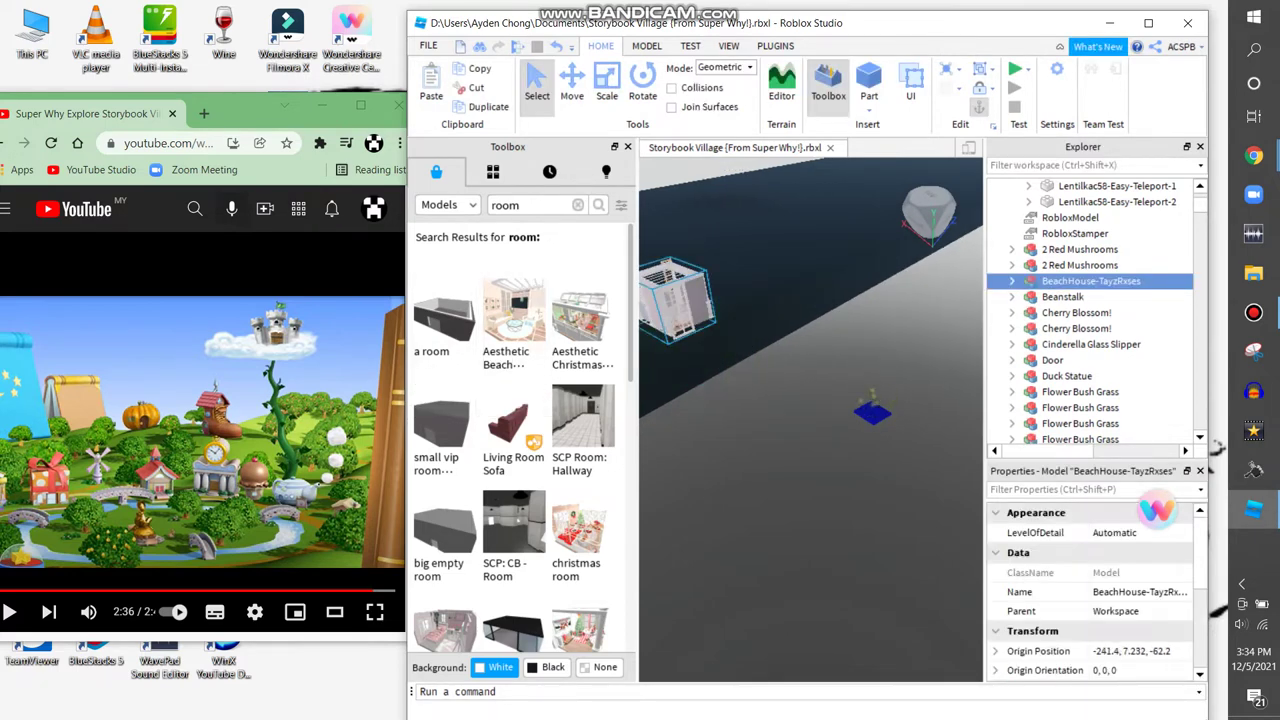
pyautogui.rightClick(678, 298)
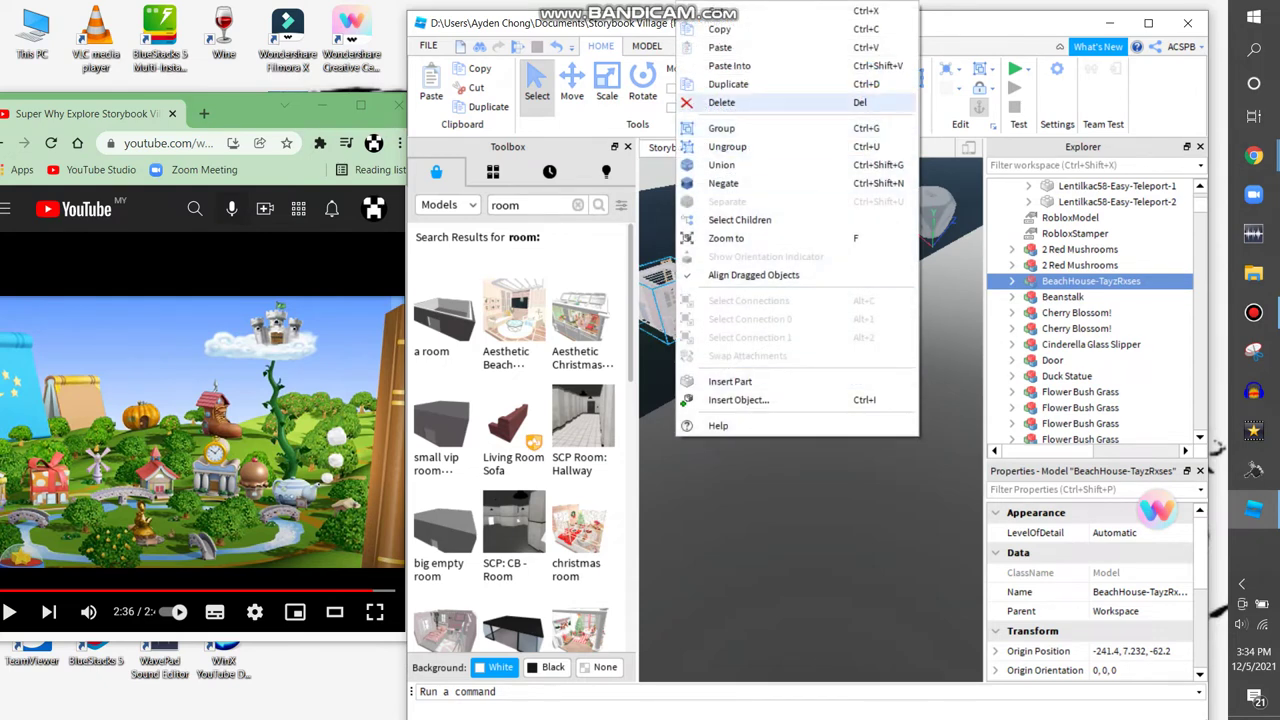
pyautogui.click(721, 102)
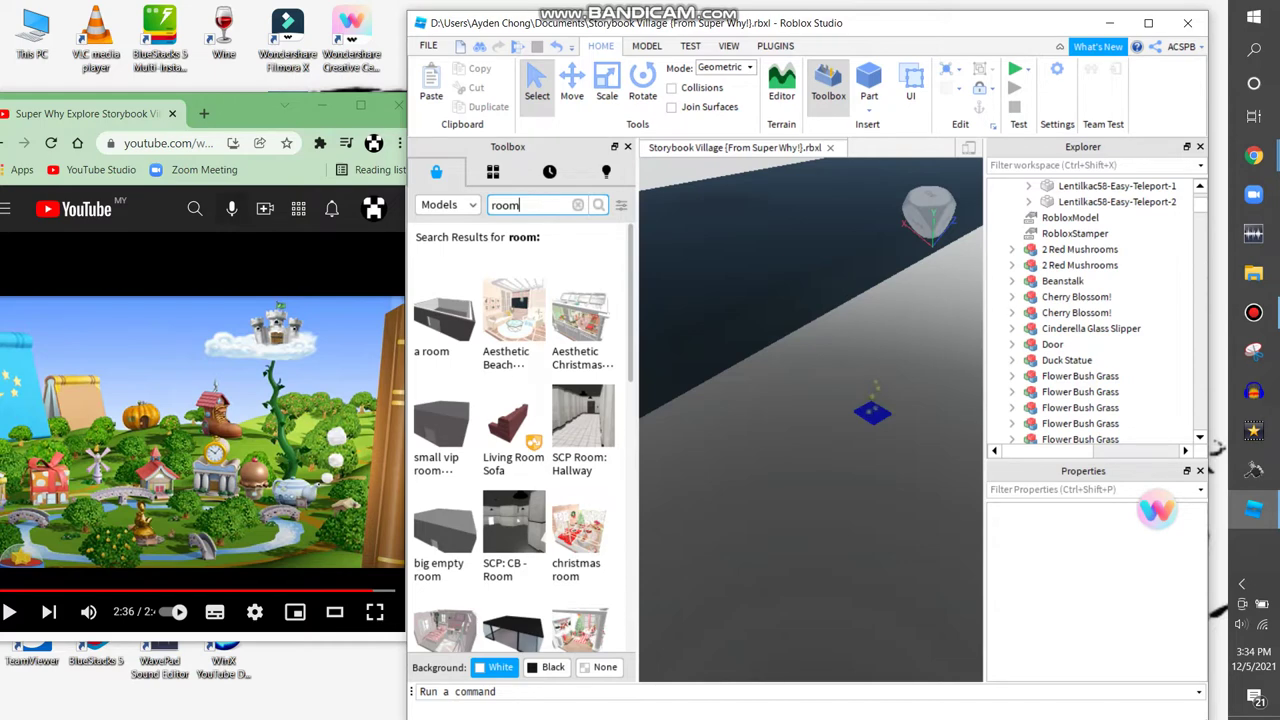
# Search the toolbox models for "ice cream room" and insert the blackpink ice cream tennis room on the grey surface
pyautogui.write('ice cr')
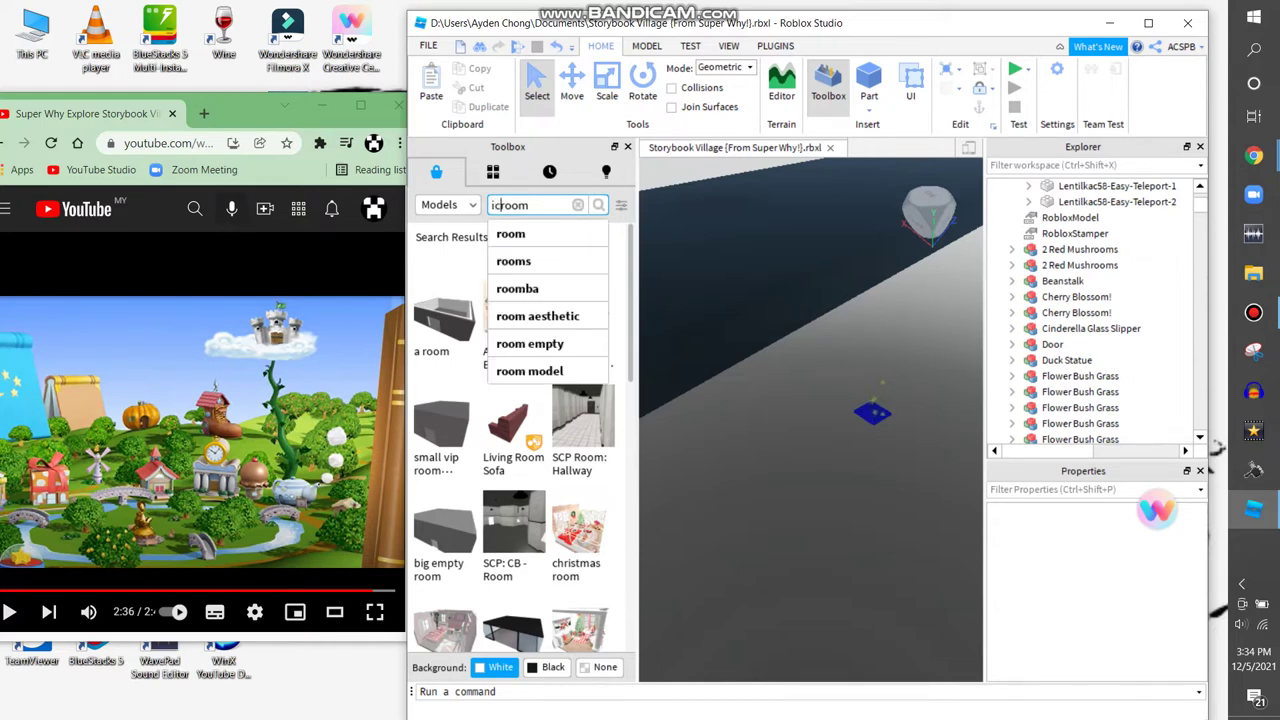
pyautogui.write('eam')
pyautogui.press('Return')
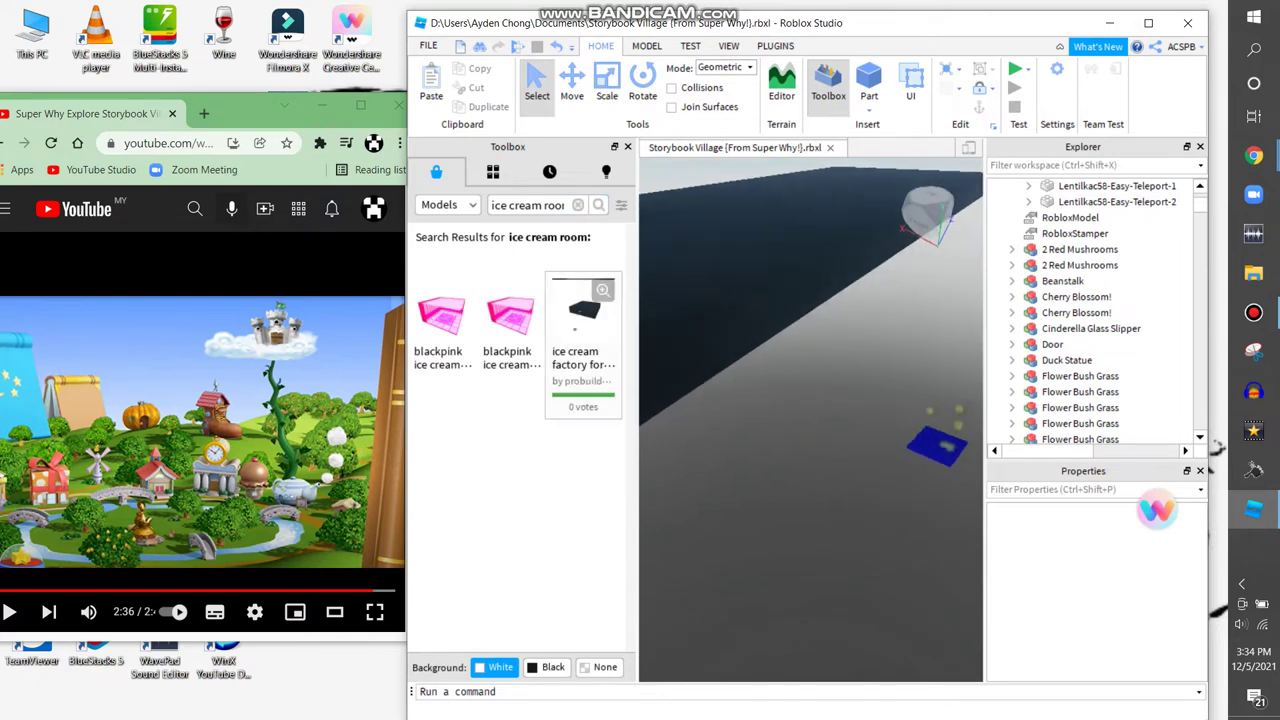
pyautogui.click(440, 315)
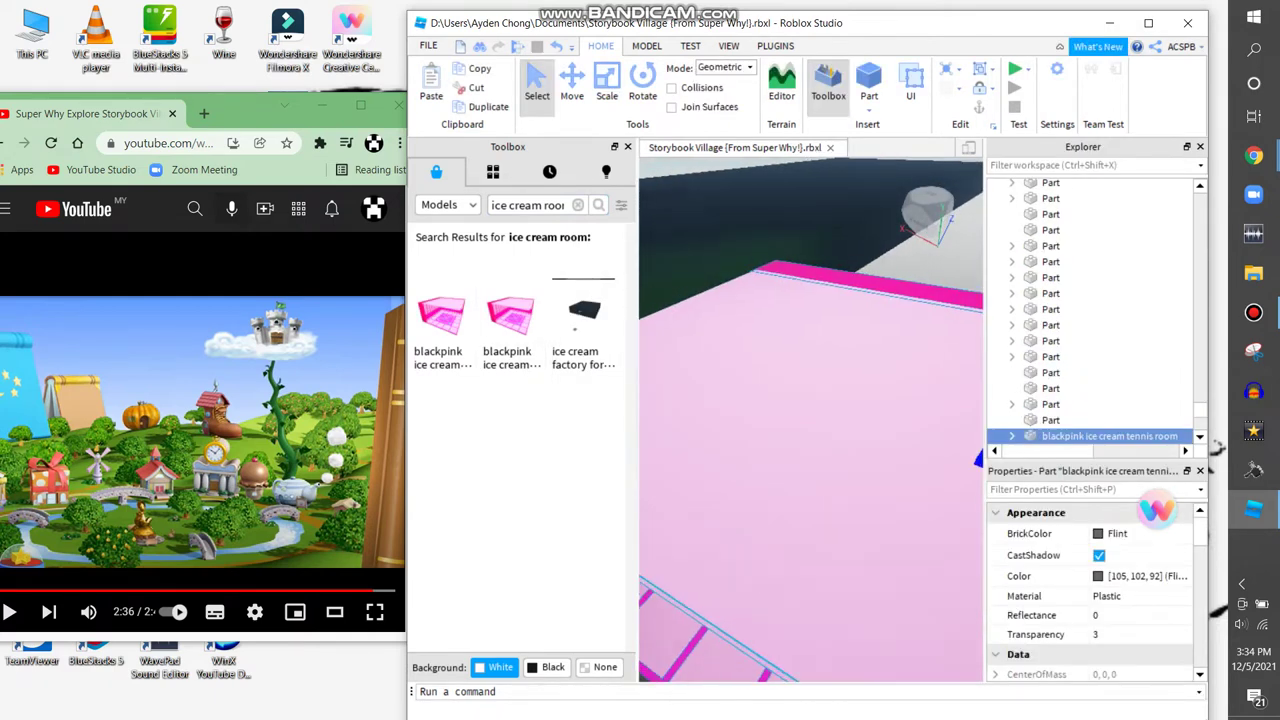
# Move the blue teleporter pad to the front corner of the pink room's floor
pyautogui.click(746, 360)
pyautogui.press('f')
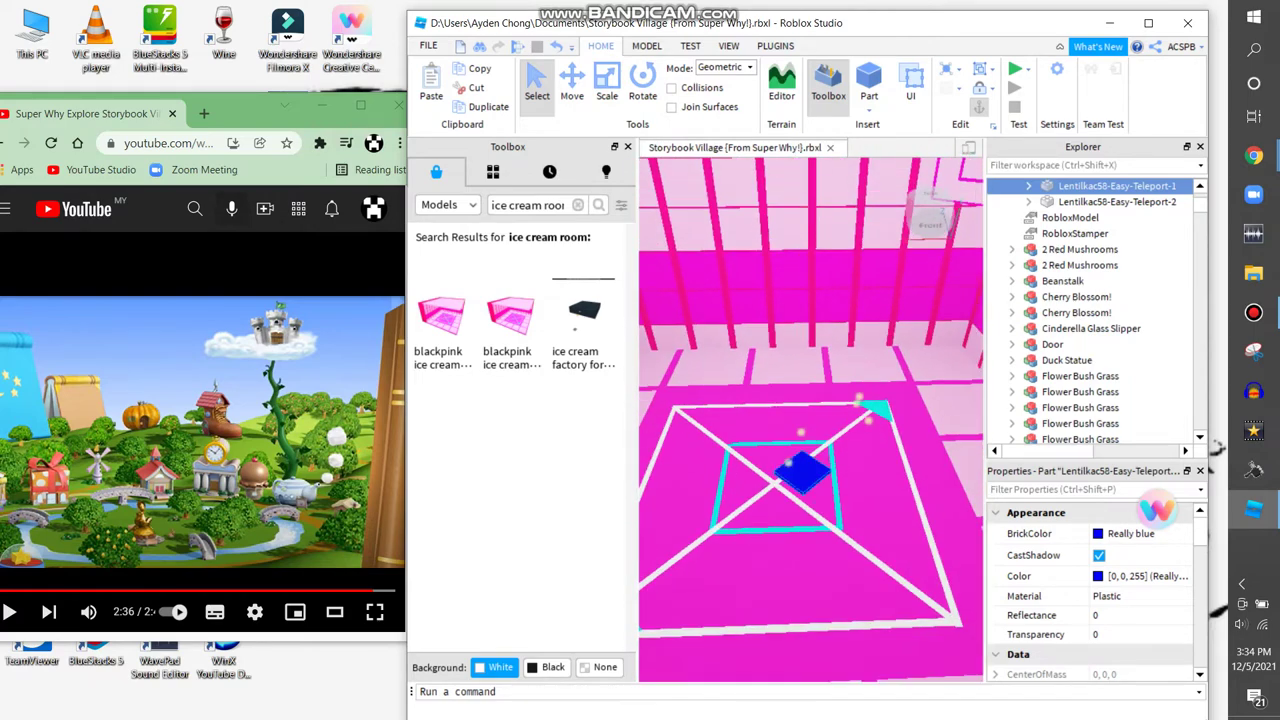
pyautogui.moveTo(810, 420); pyautogui.dragTo(805, 334, button='right')
# Delete the blue teleporter pad and undo that deletion
pyautogui.rightClick(914, 440)
pyautogui.rightClick(881, 440)
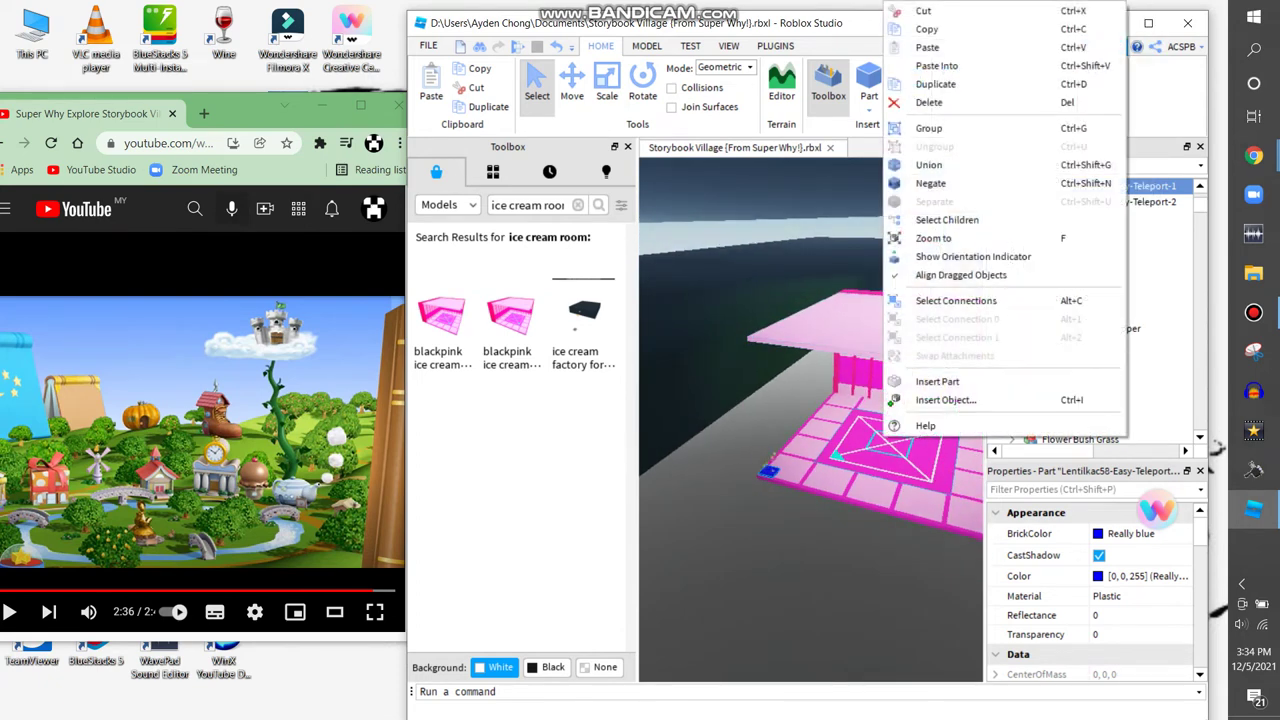
pyautogui.click(930, 102)
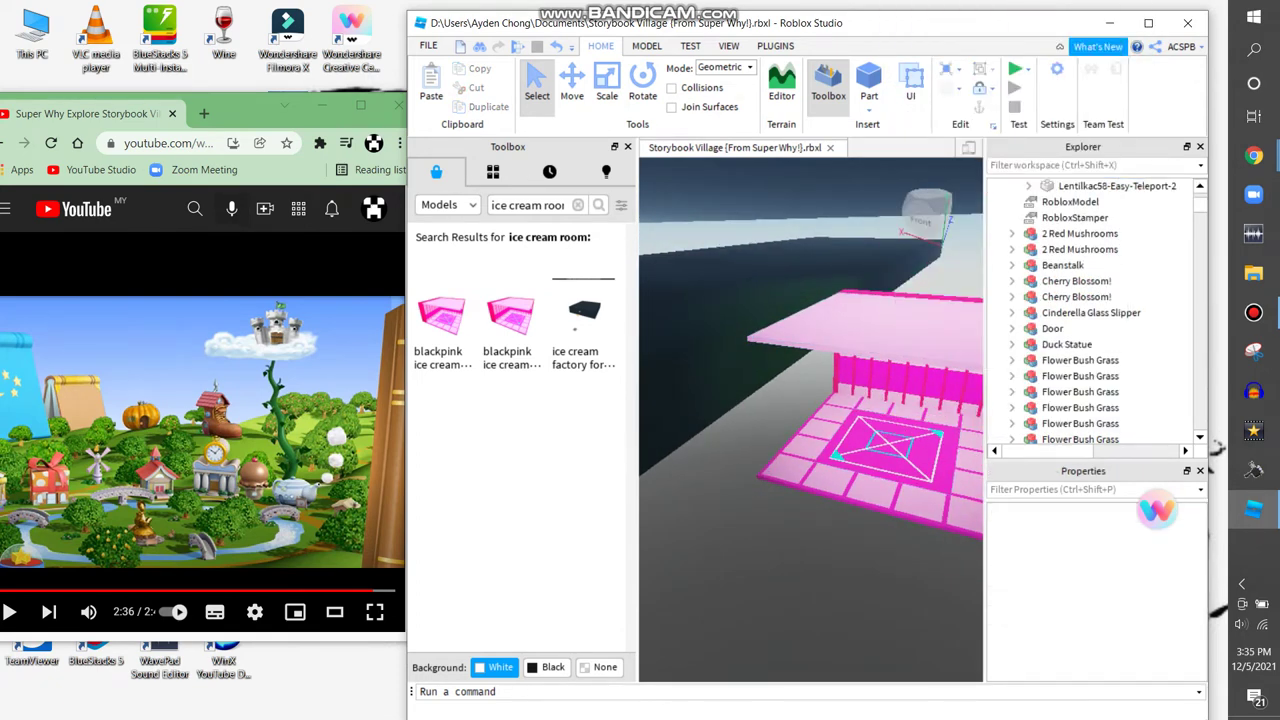
pyautogui.hotkey('ctrl', 'z')
# Delete the pink room's roof part, undo that deletion and remove the whole room from the grey surface
pyautogui.click(880, 320)
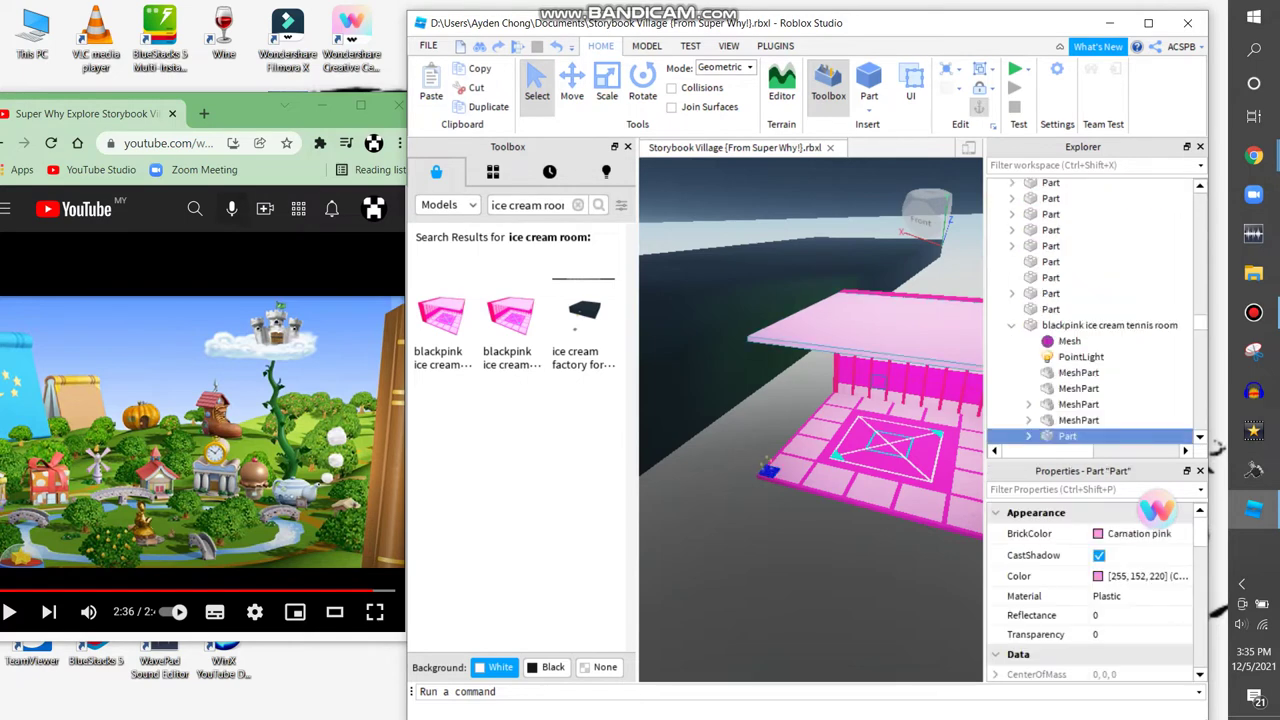
pyautogui.rightClick(858, 440)
pyautogui.click(930, 102)
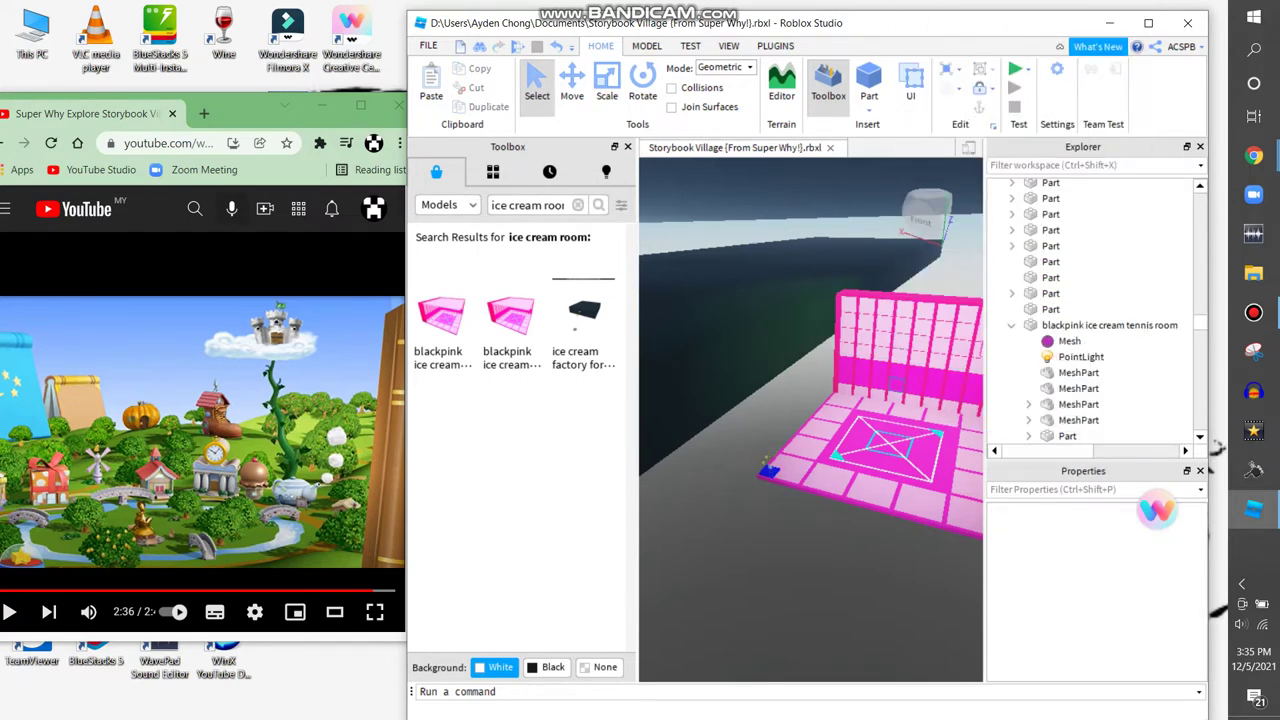
pyautogui.moveTo(770, 461); pyautogui.dragTo(683, 508, button='right')
pyautogui.hotkey('ctrl', 'z')
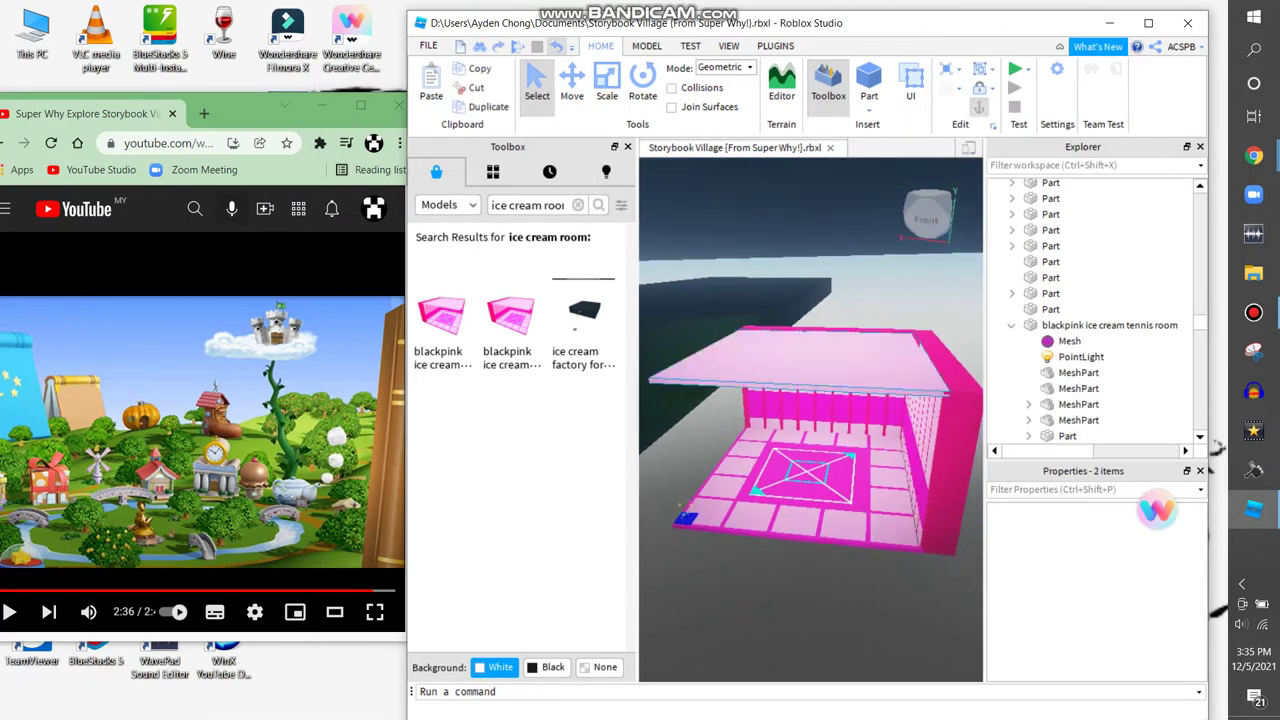
pyautogui.press('Delete')
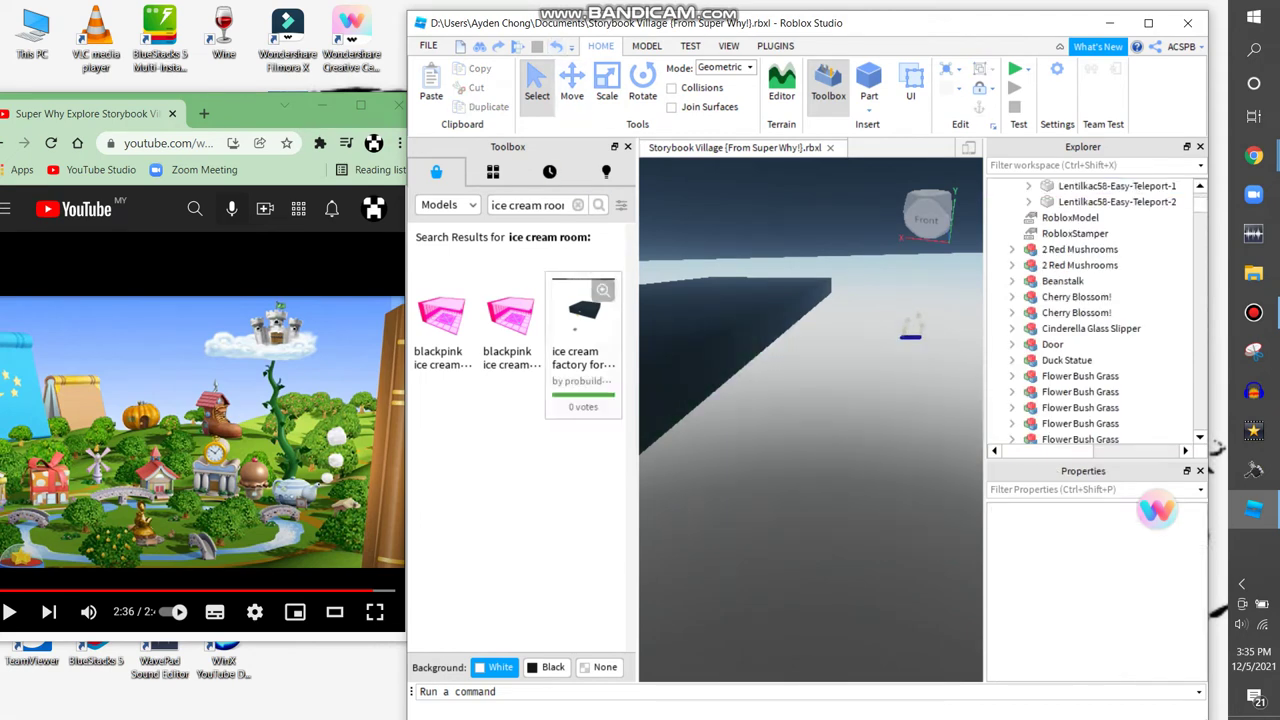
# Insert the ice cream factory model from the search results and delete it again
pyautogui.hotkey('ctrl', 'z')
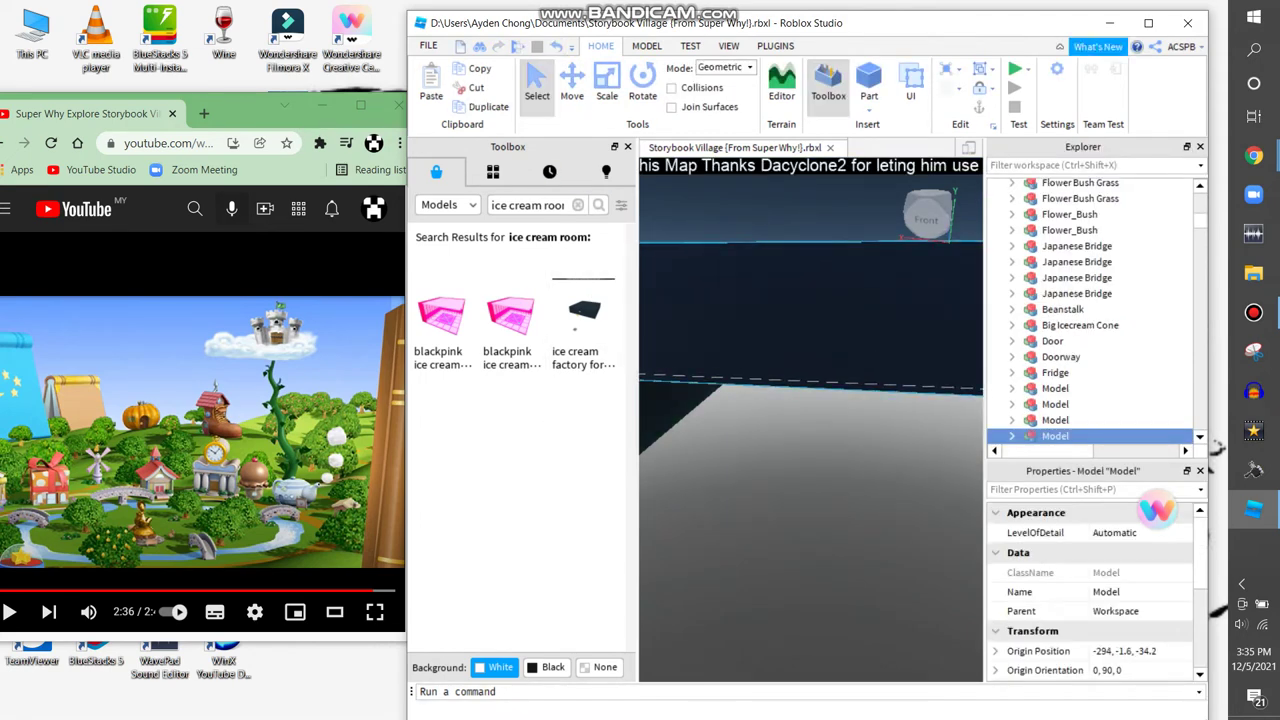
pyautogui.rightClick(747, 438)
pyautogui.click(790, 98)
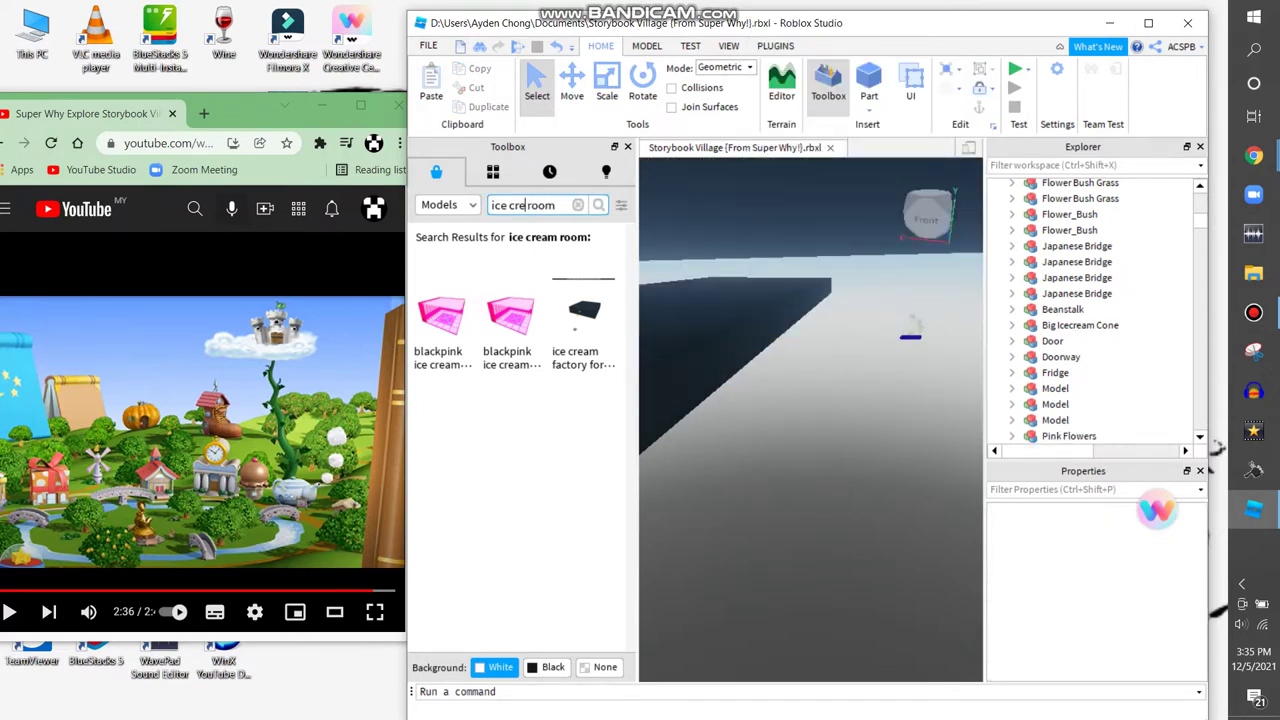
# Search the model library for room and insert the Aesthetic Christmas room onto the grey surface
pyautogui.moveTo(906, 325); pyautogui.dragTo(906, 325, button='right')
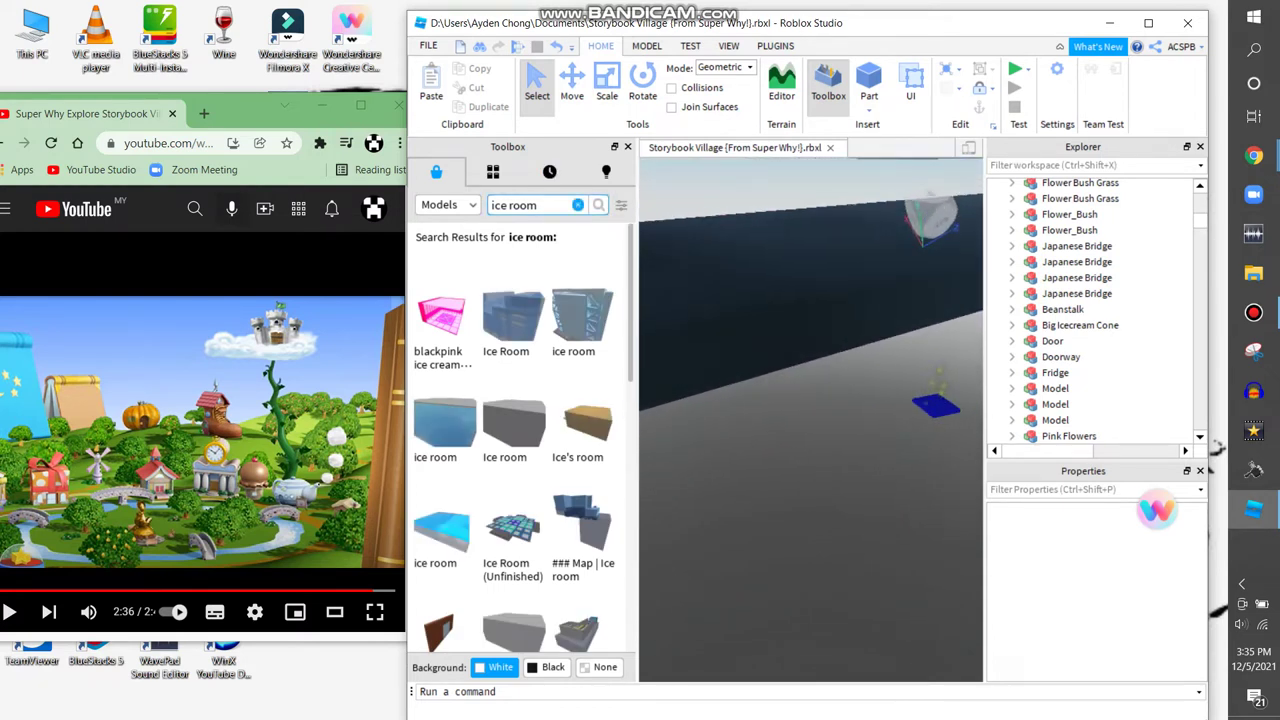
pyautogui.click(578, 204)
pyautogui.write('room')
pyautogui.press('Return')
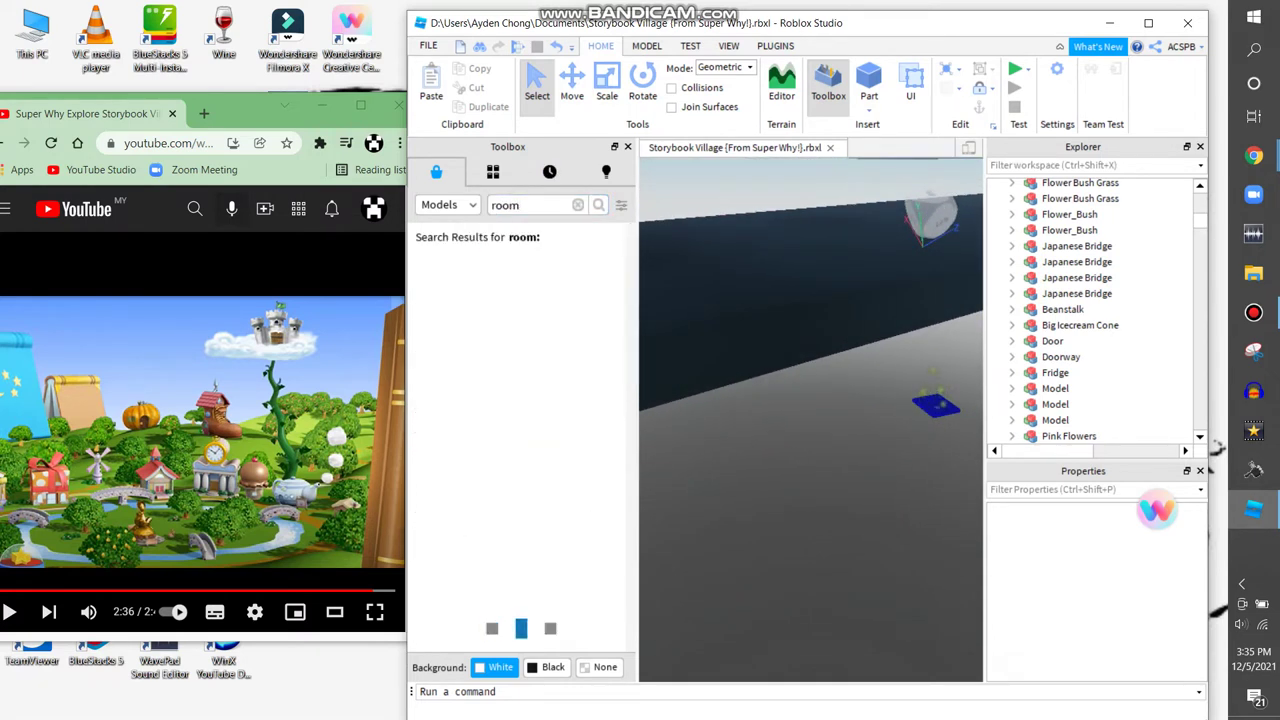
pyautogui.moveTo(906, 325); pyautogui.dragTo(906, 325, button='right')
pyautogui.click(580, 320)
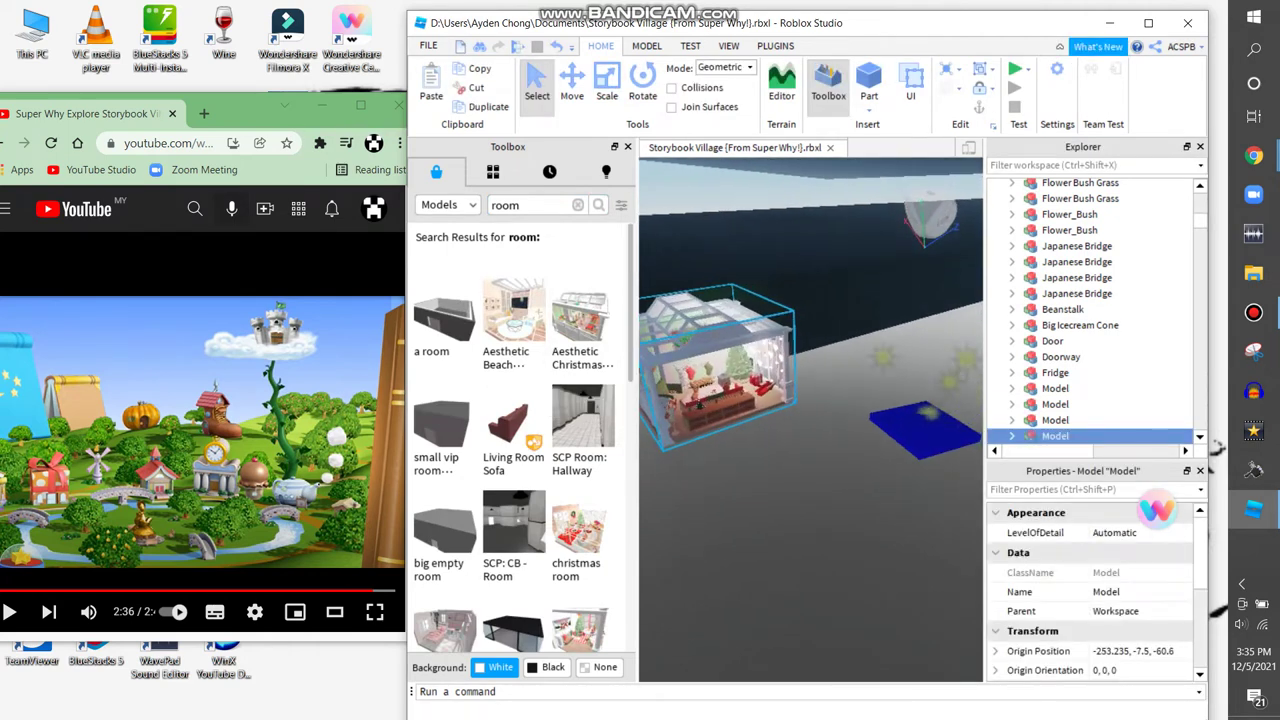
# Move the blue teleporter pad to the ground directly in front of the Christmas room's open side
pyautogui.click(940, 265)
pyautogui.press('f')
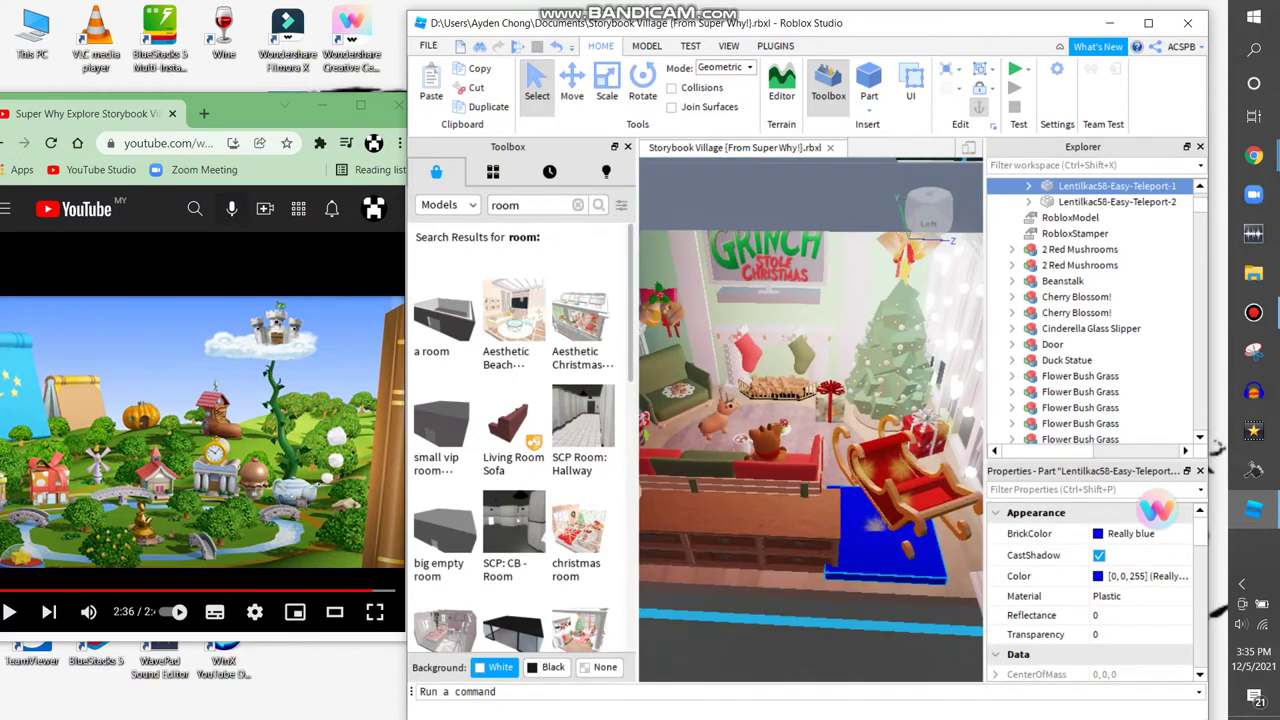
pyautogui.press('s')
pyautogui.press('s')
pyautogui.hotkey('ctrl', '2')
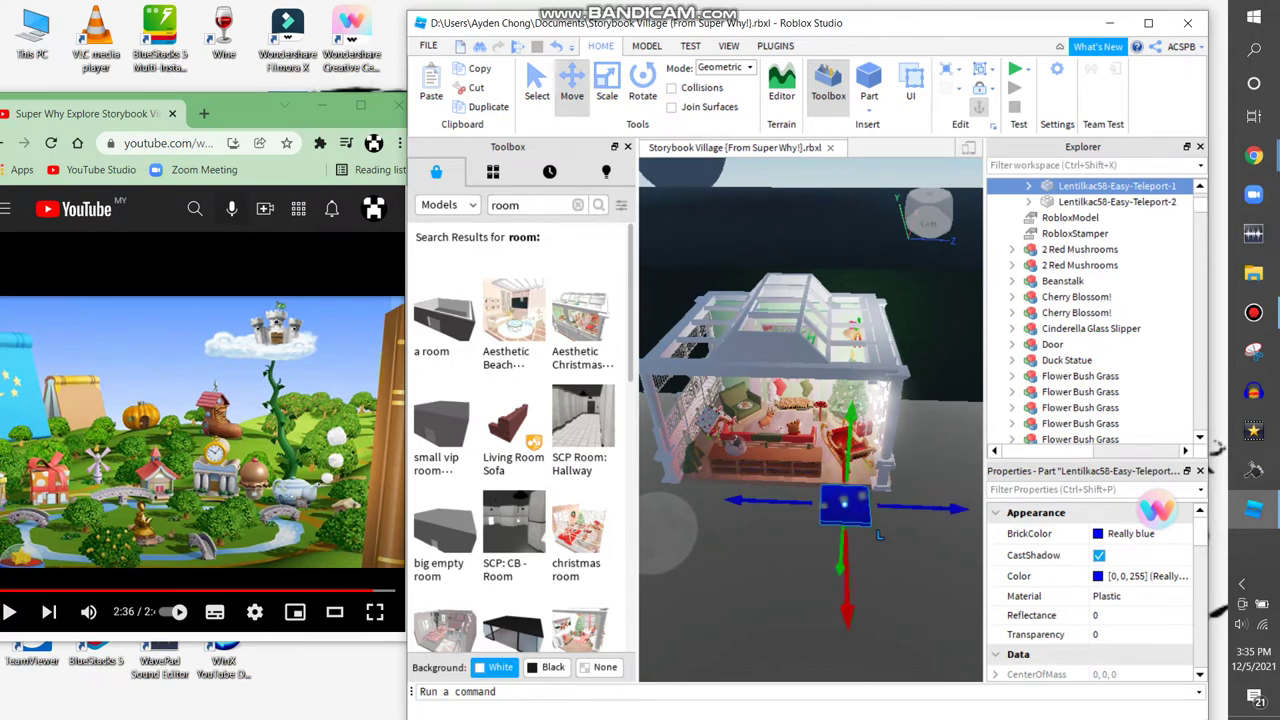
pyautogui.click(660, 508)
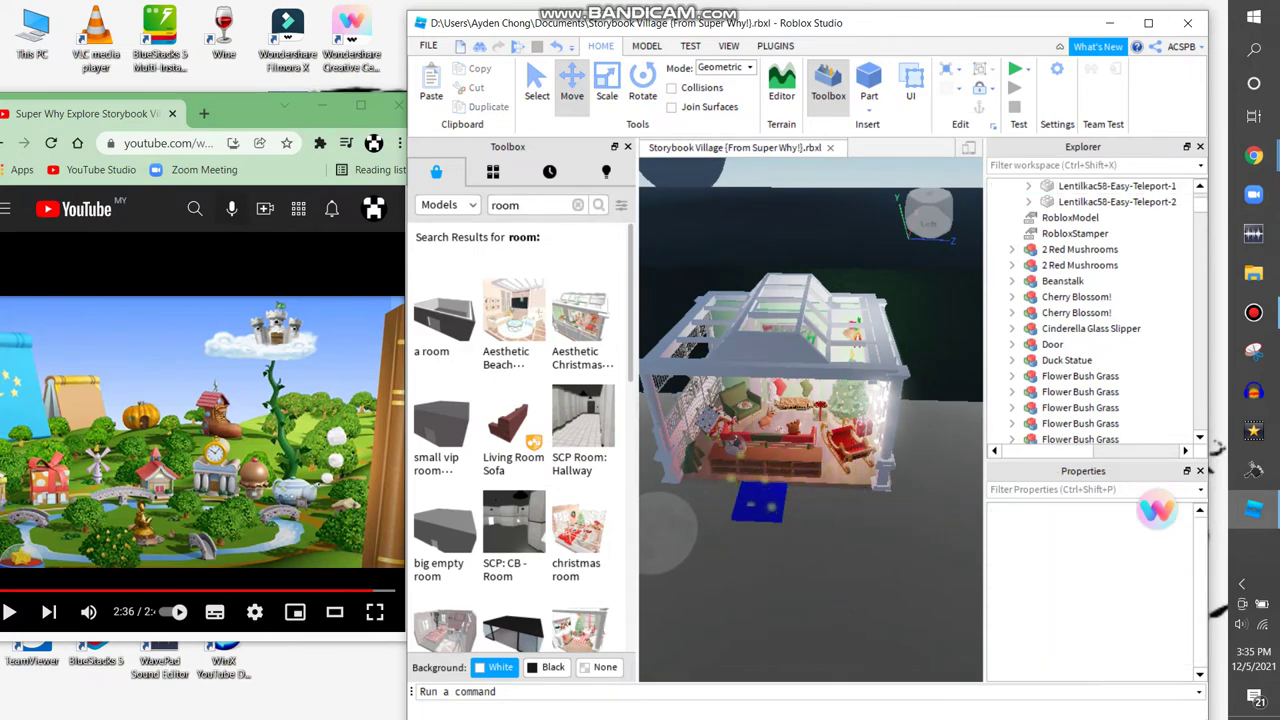
# Insert a new part on the ground in front of the Christmas room, next to the blue teleporter pad
pyautogui.scroll(5, 690, 480)
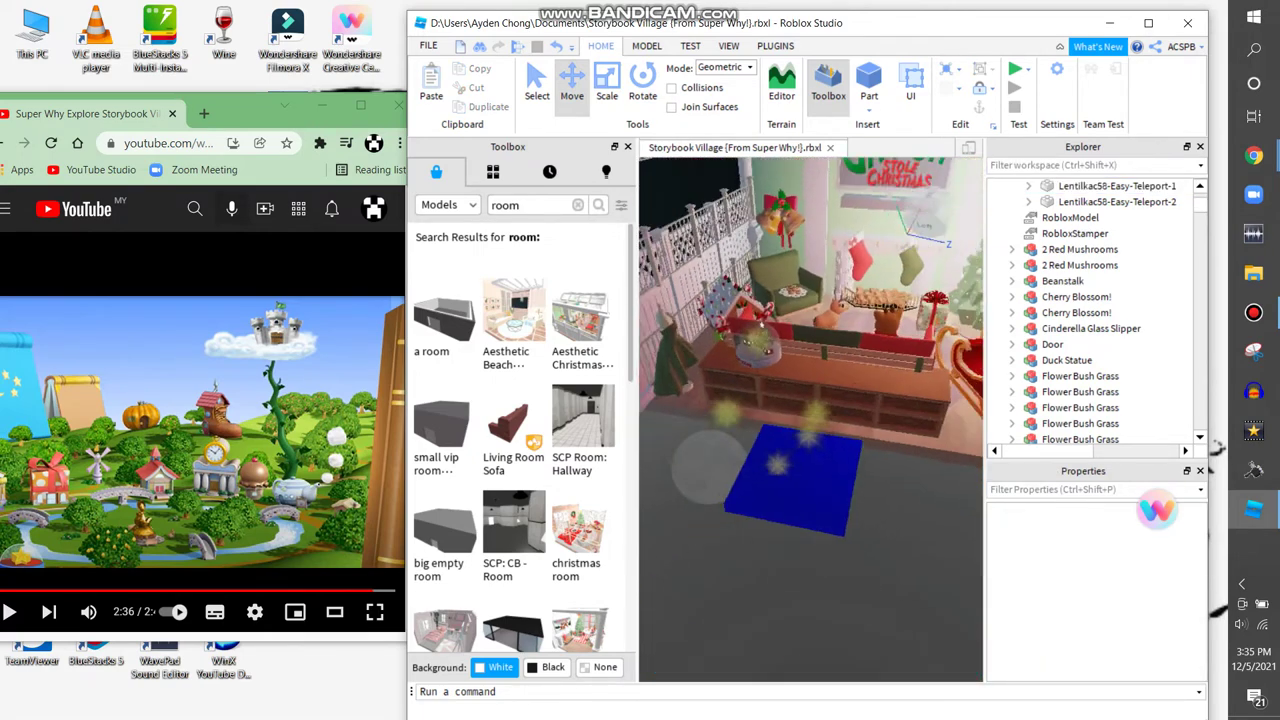
pyautogui.scroll(-3, 700, 466)
pyautogui.moveTo(700, 466); pyautogui.dragTo(615, 392, button='right')
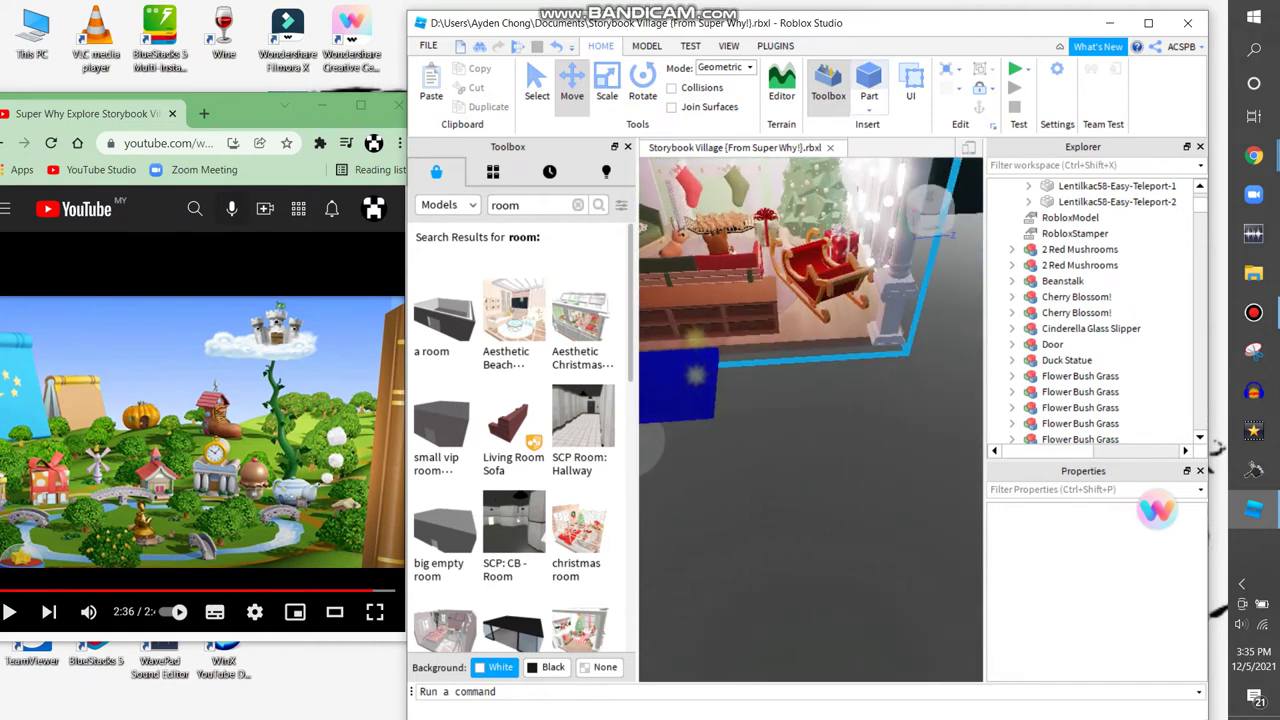
pyautogui.click(648, 440)
pyautogui.click(820, 560)
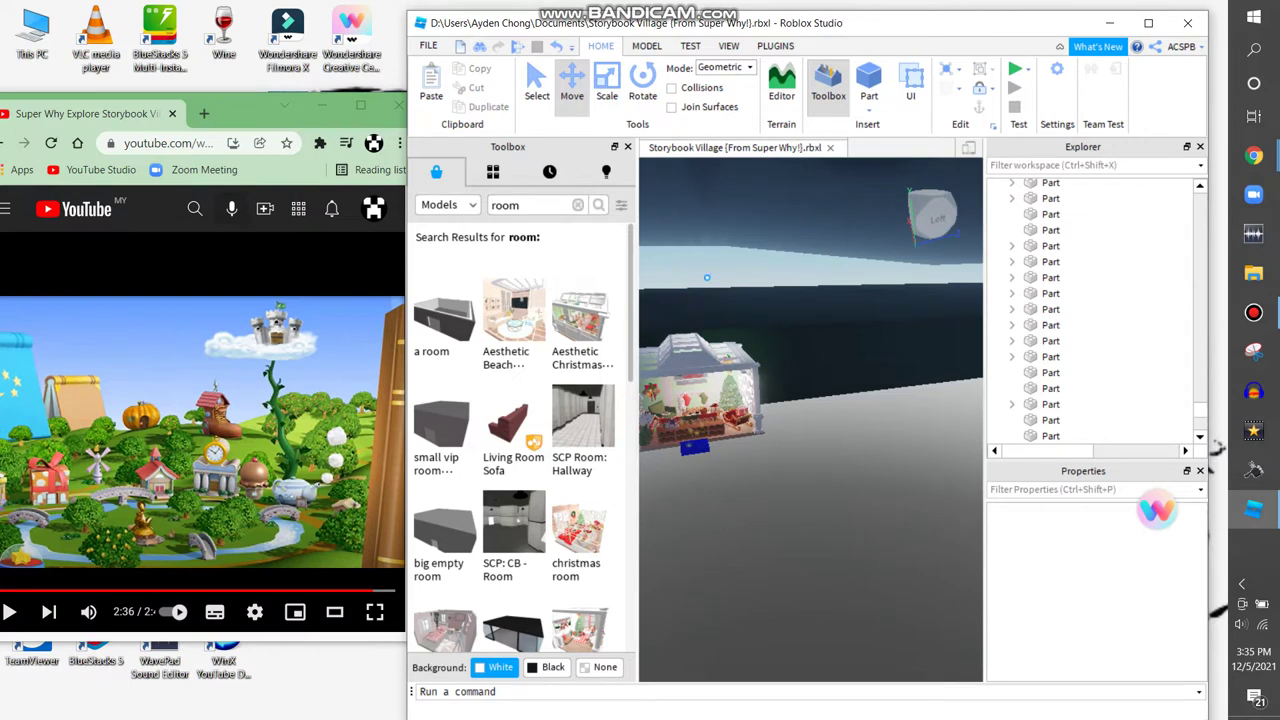
pyautogui.click(688, 440)
pyautogui.press('f')
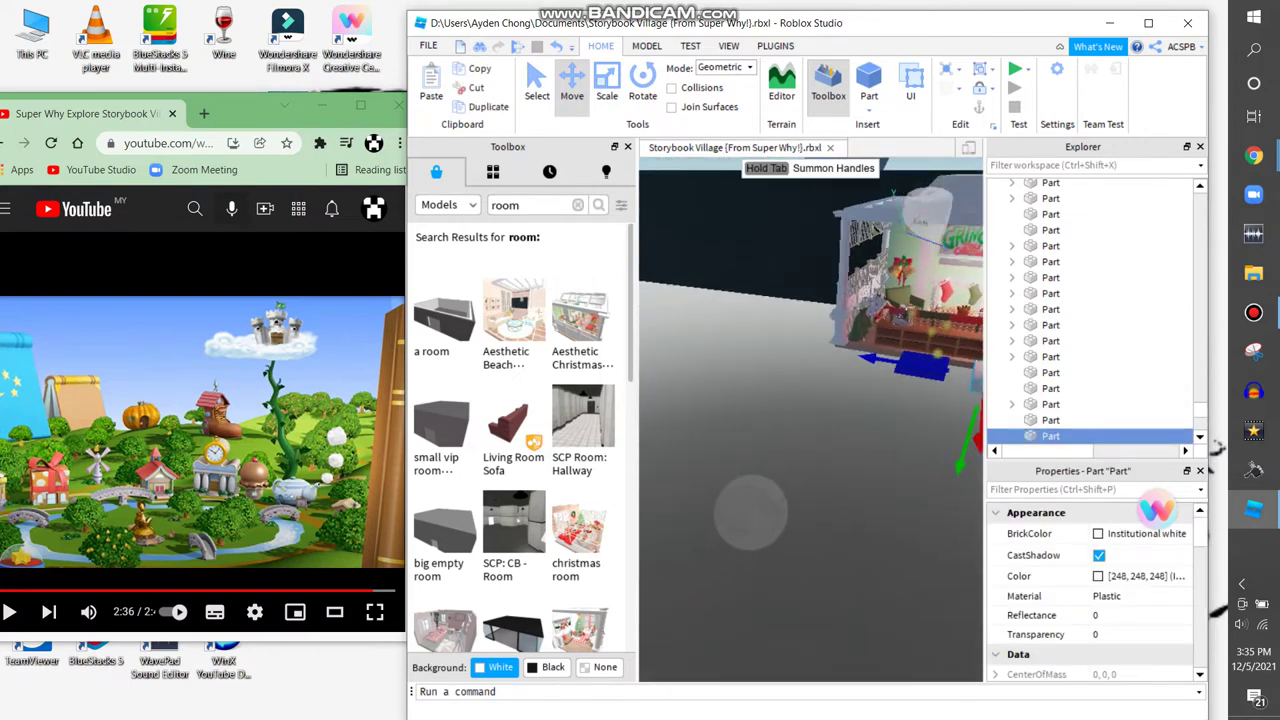
# Scale the new part into a flat floor slab as wide as the Christmas room and extending well forward from it
pyautogui.hotkey('ctrl', '3')
pyautogui.click(646, 46)
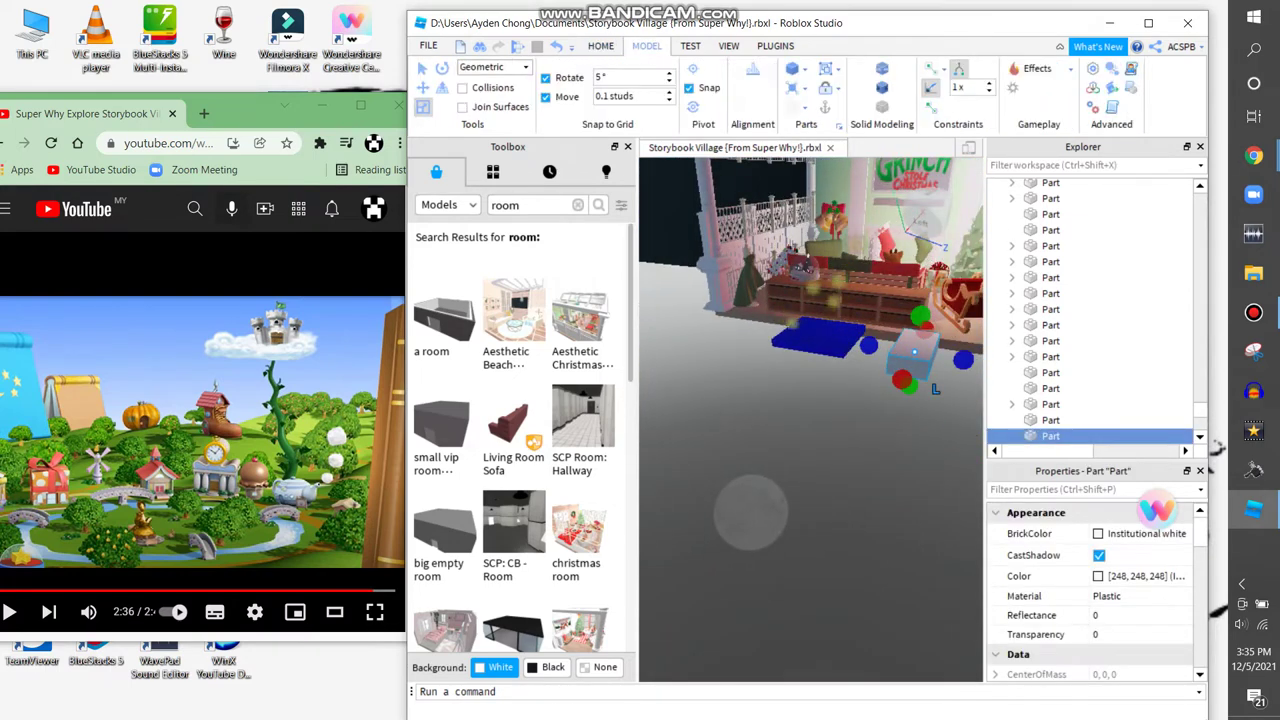
pyautogui.press('s')
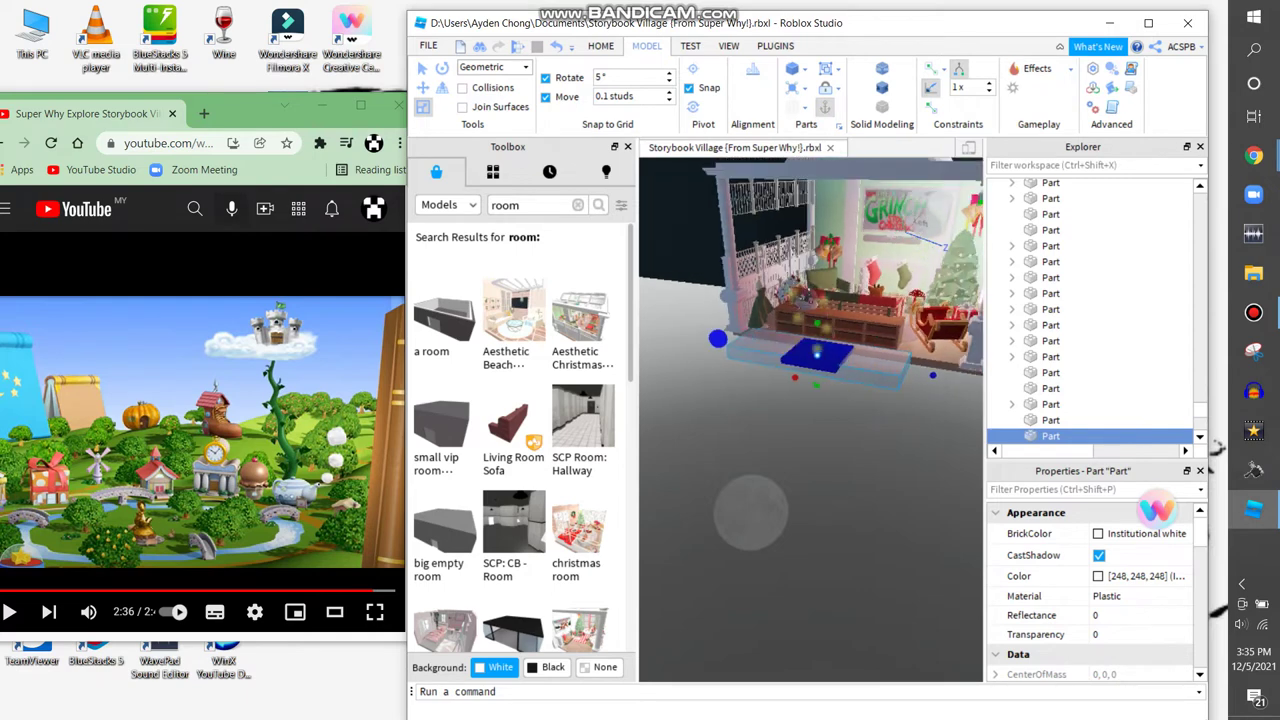
pyautogui.press('s')
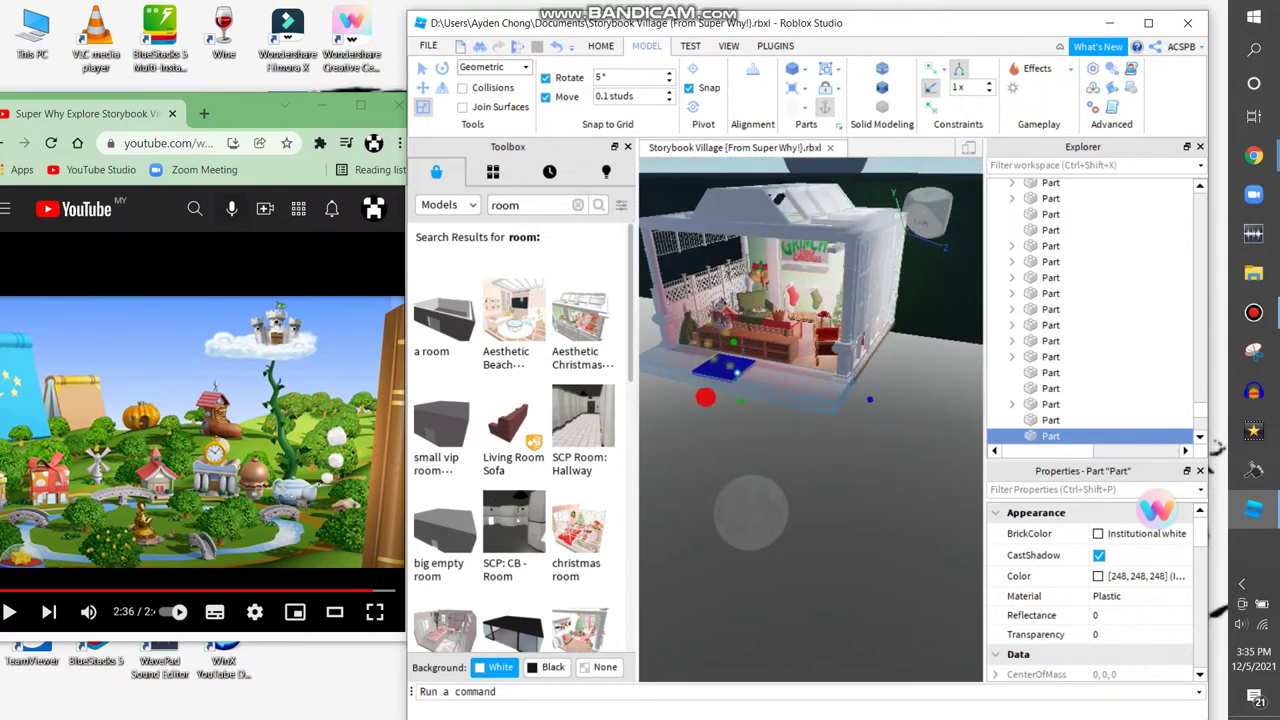
pyautogui.press('s')
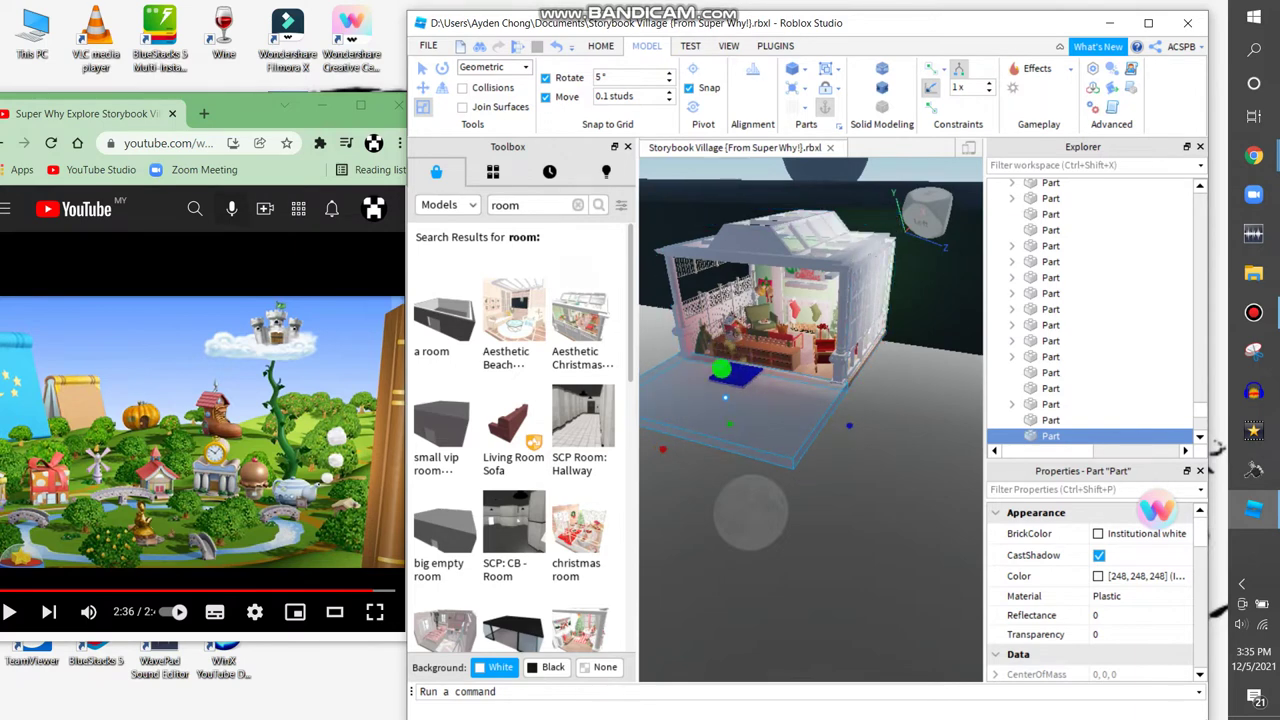
pyautogui.press('w')
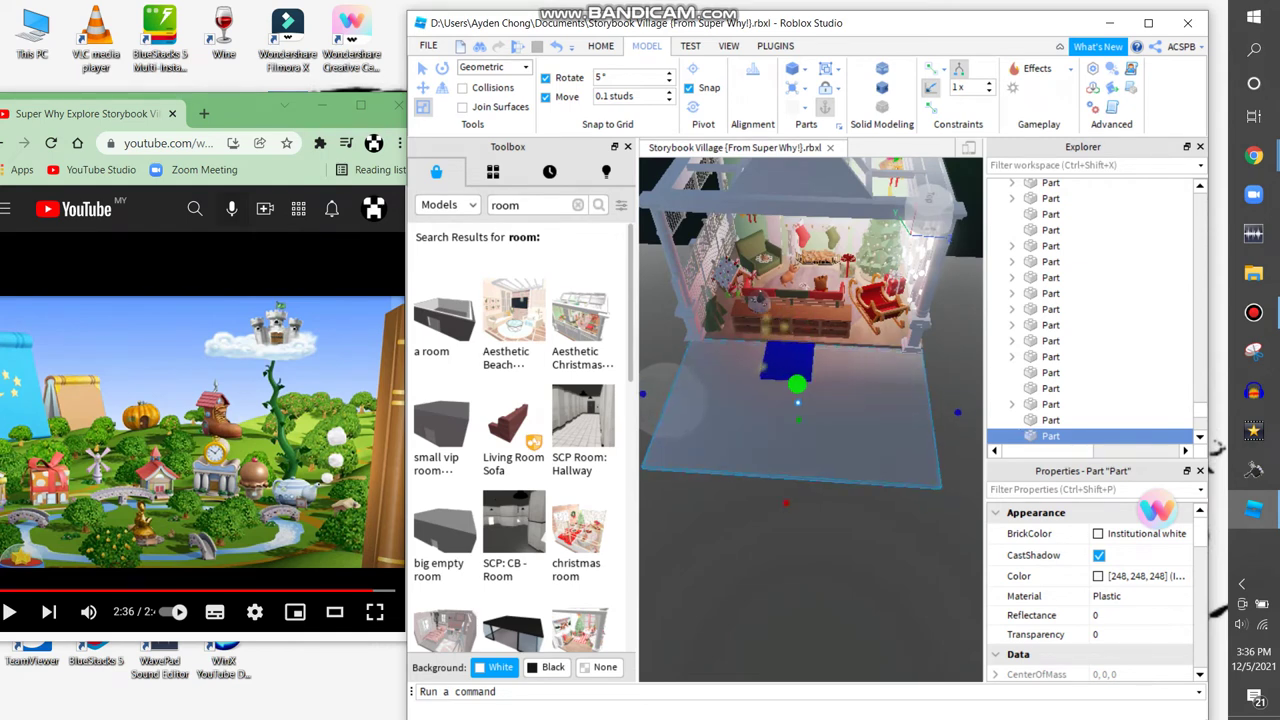
# Move the blue teleporter pad forward onto the slab and scale another new part into a wall along one side edge
pyautogui.hotkey('ctrl', 'z')
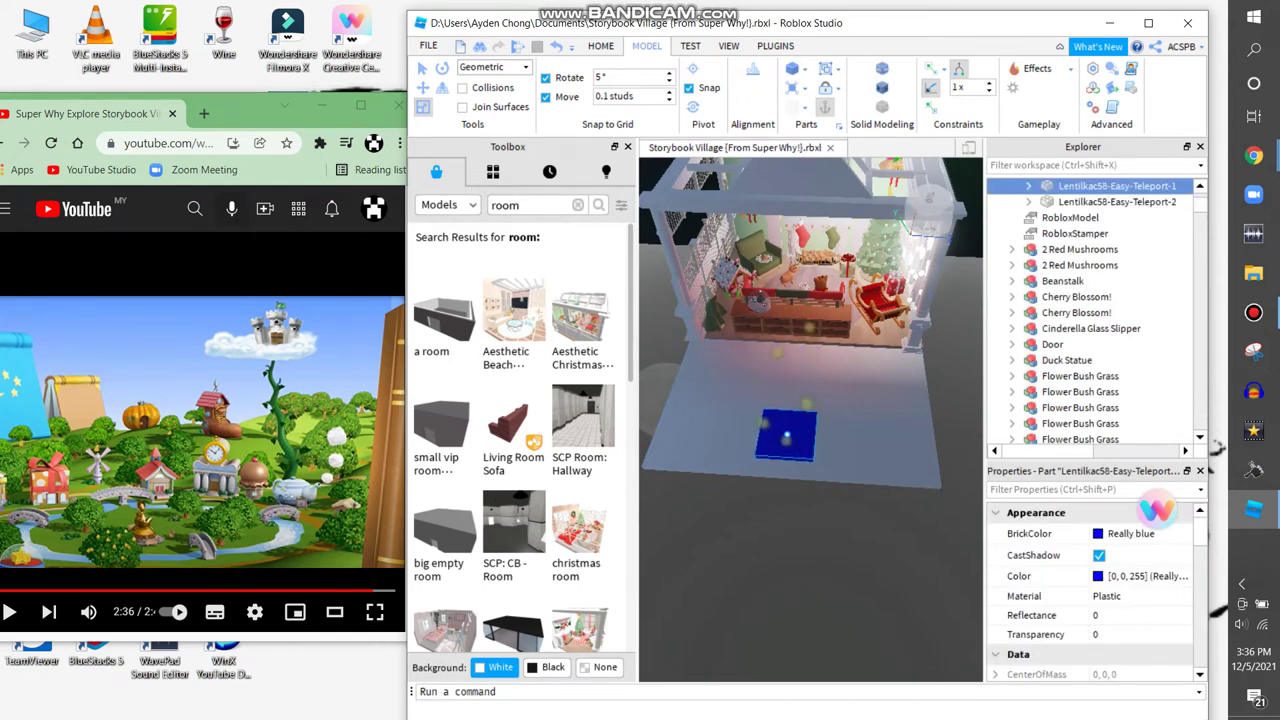
pyautogui.hotkey('ctrl', 'z')
pyautogui.hotkey('ctrl', 'z')
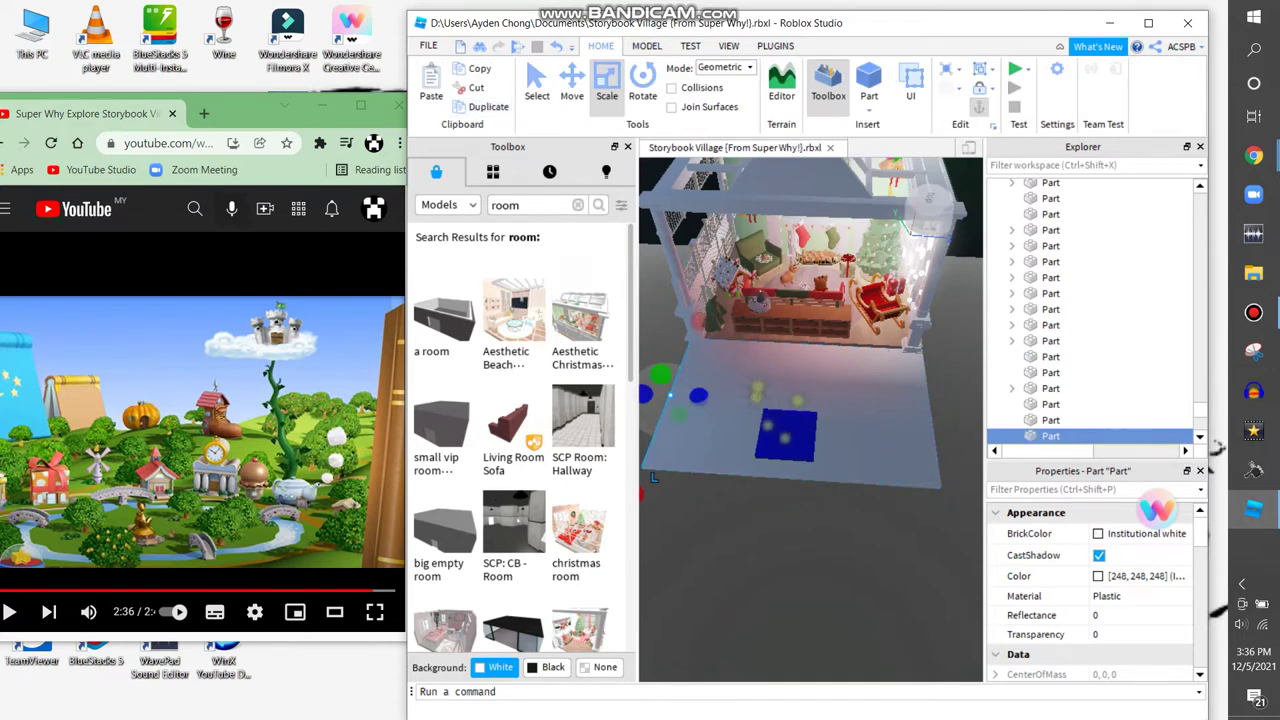
pyautogui.moveTo(810, 420); pyautogui.dragTo(800, 460, button='right')
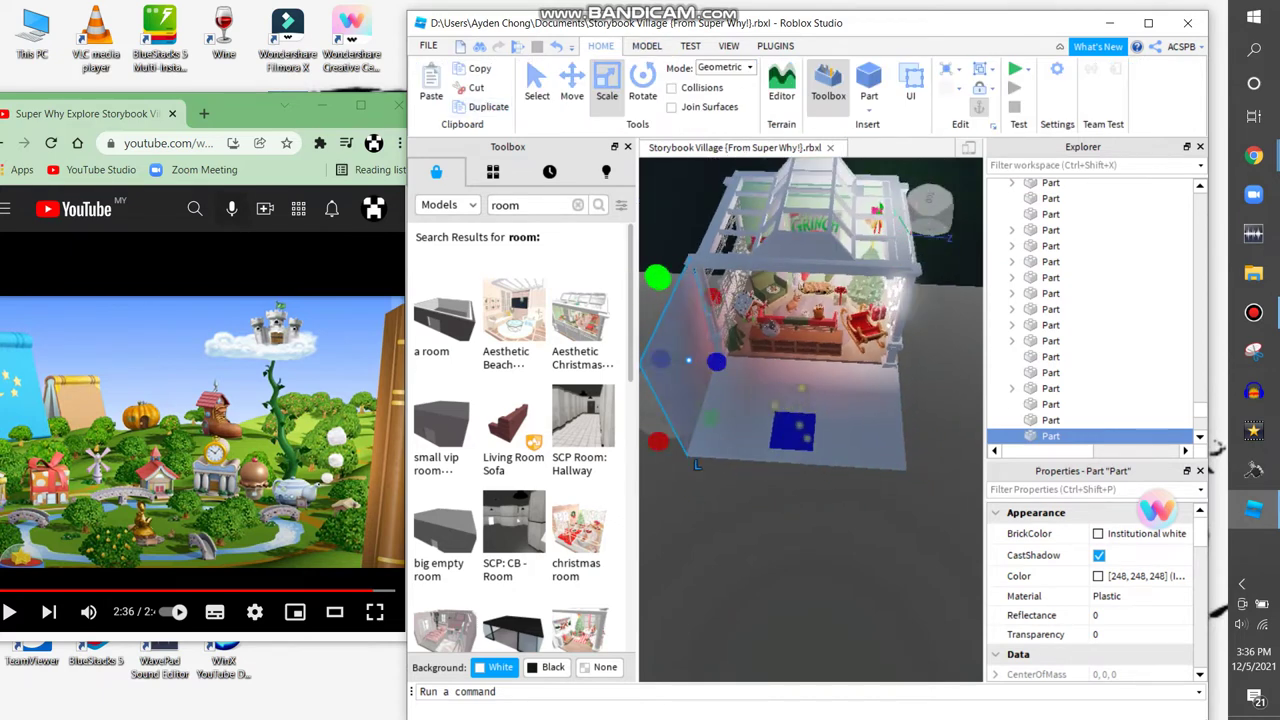
pyautogui.hotkey('ctrl', 'z')
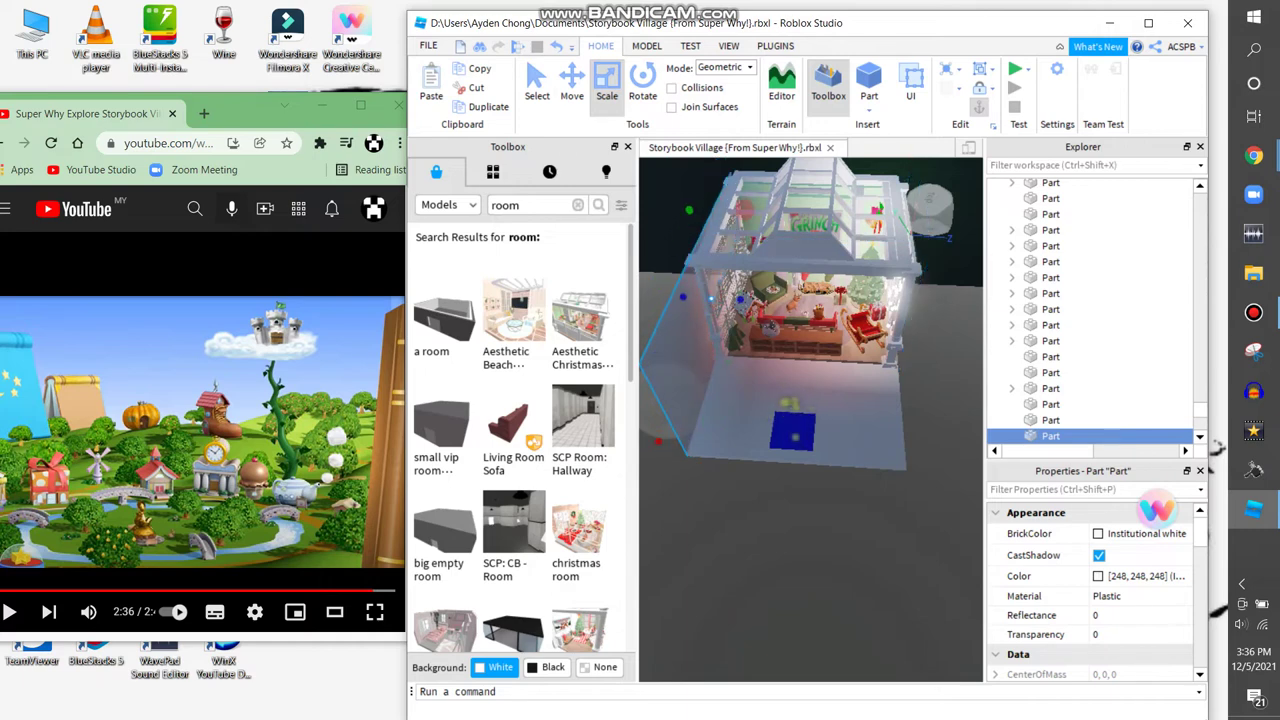
pyautogui.hotkey('ctrl', 'z')
# Copy the side wall and place the copy along the opposite edge of the floor slab
pyautogui.click(869, 108)
pyautogui.click(895, 126)
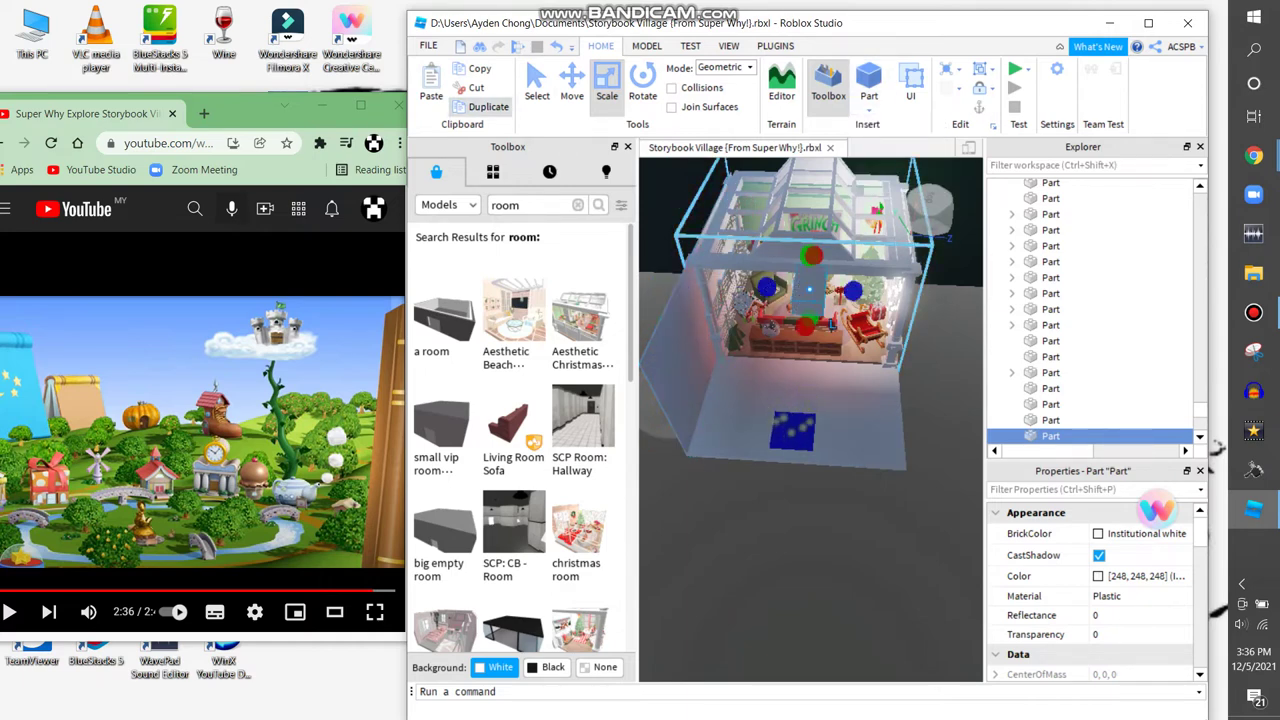
pyautogui.hotkey('ctrl', '2')
pyautogui.rightClick(831, 325)
pyautogui.click(857, 100)
pyautogui.click(697, 463)
pyautogui.moveTo(697, 463); pyautogui.dragTo(682, 448)
pyautogui.hotkey('ctrl', 'c')
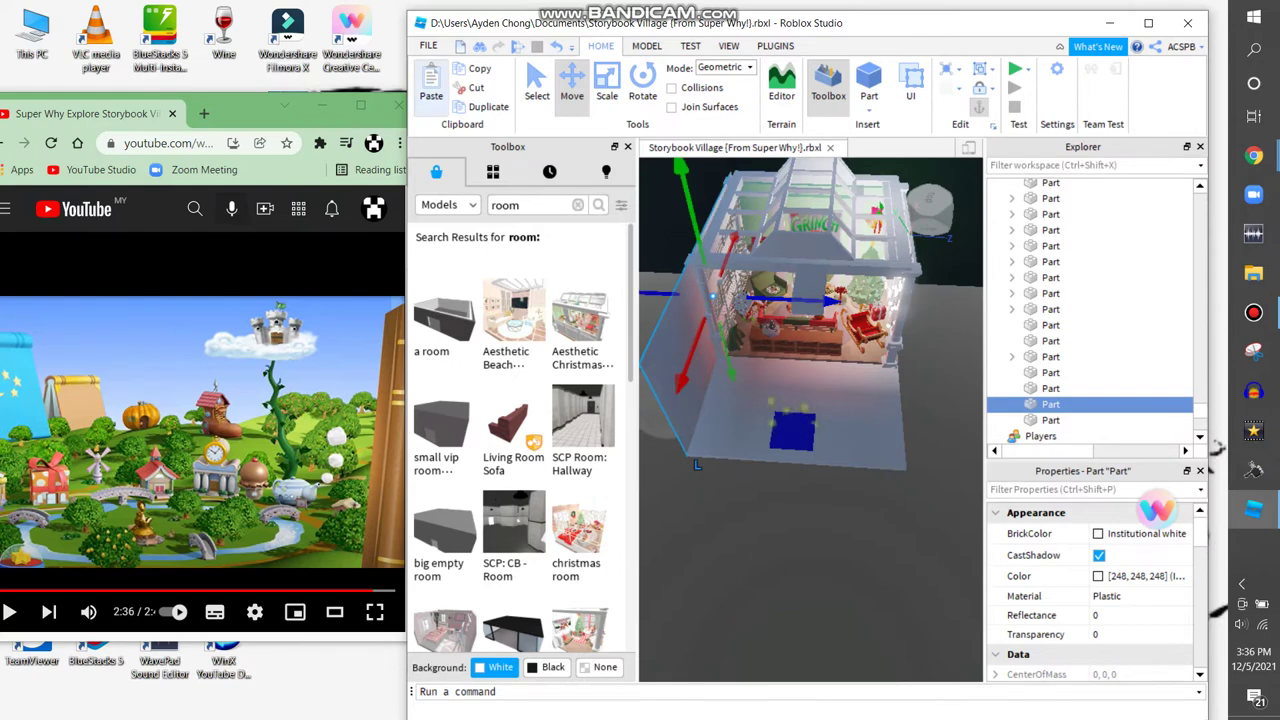
pyautogui.hotkey('ctrl', 'v')
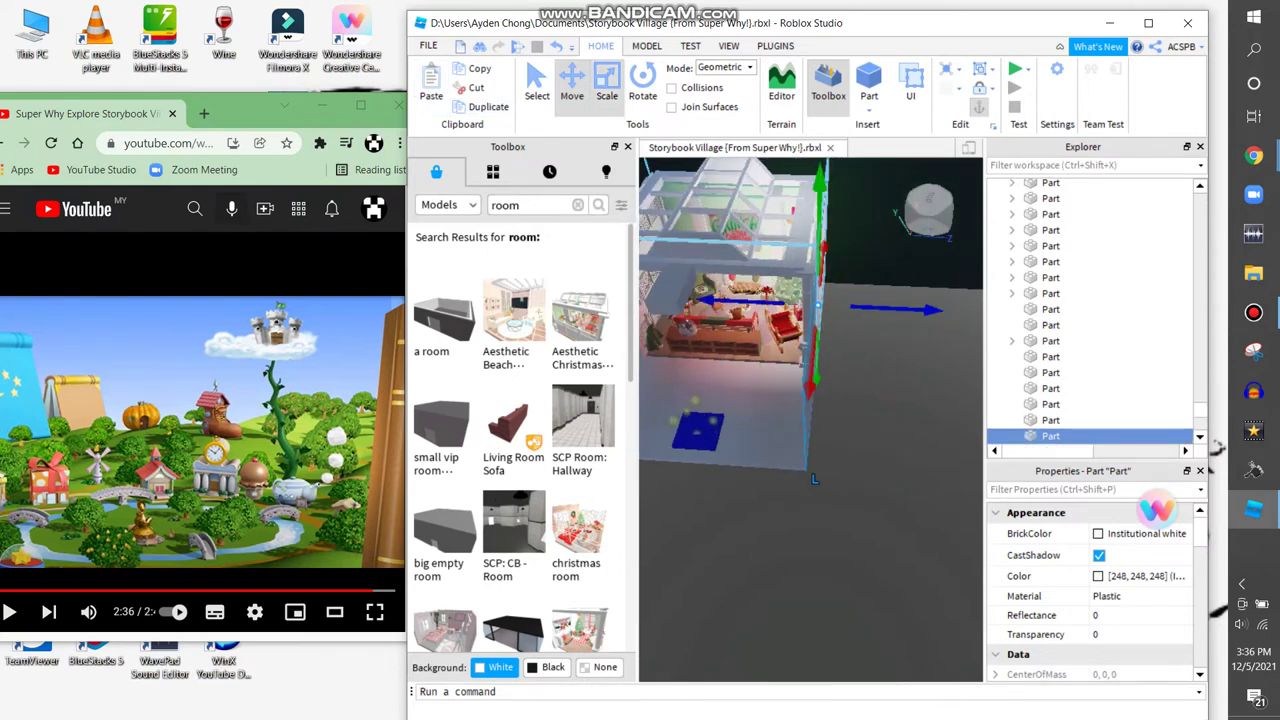
# Enclose the extension of the Christmas room with a front wall and a roof part, and save the village to file
pyautogui.hotkey('ctrl', '3')
pyautogui.moveTo(810, 420); pyautogui.dragTo(700, 420, button='right')
pyautogui.click(765, 345)
pyautogui.rightClick(765, 345)
pyautogui.click(830, 102)
pyautogui.click(790, 460)
pyautogui.hotkey('ctrl', 'd')
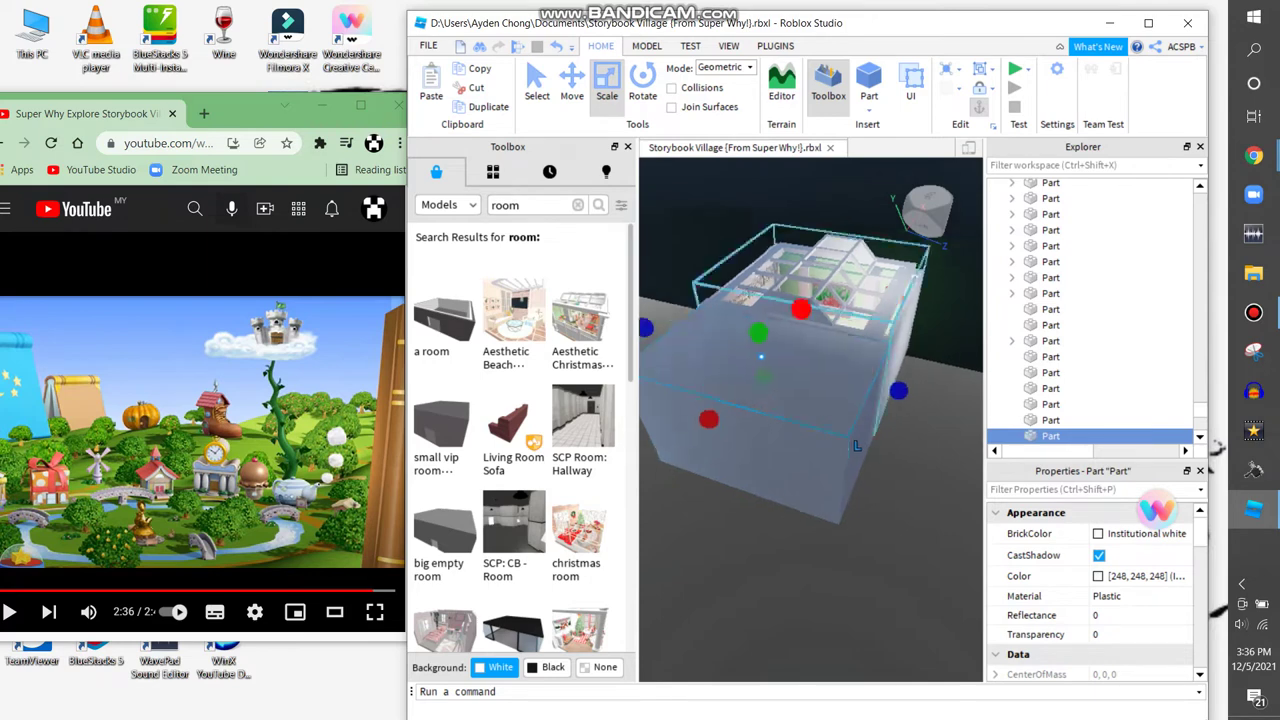
pyautogui.click(428, 46)
pyautogui.click(470, 161)
# Search the model library for window and place a four-pane Window on the yellow cone, rotated to face outward
pyautogui.moveTo(746, 450); pyautogui.dragTo(746, 450, button='right')
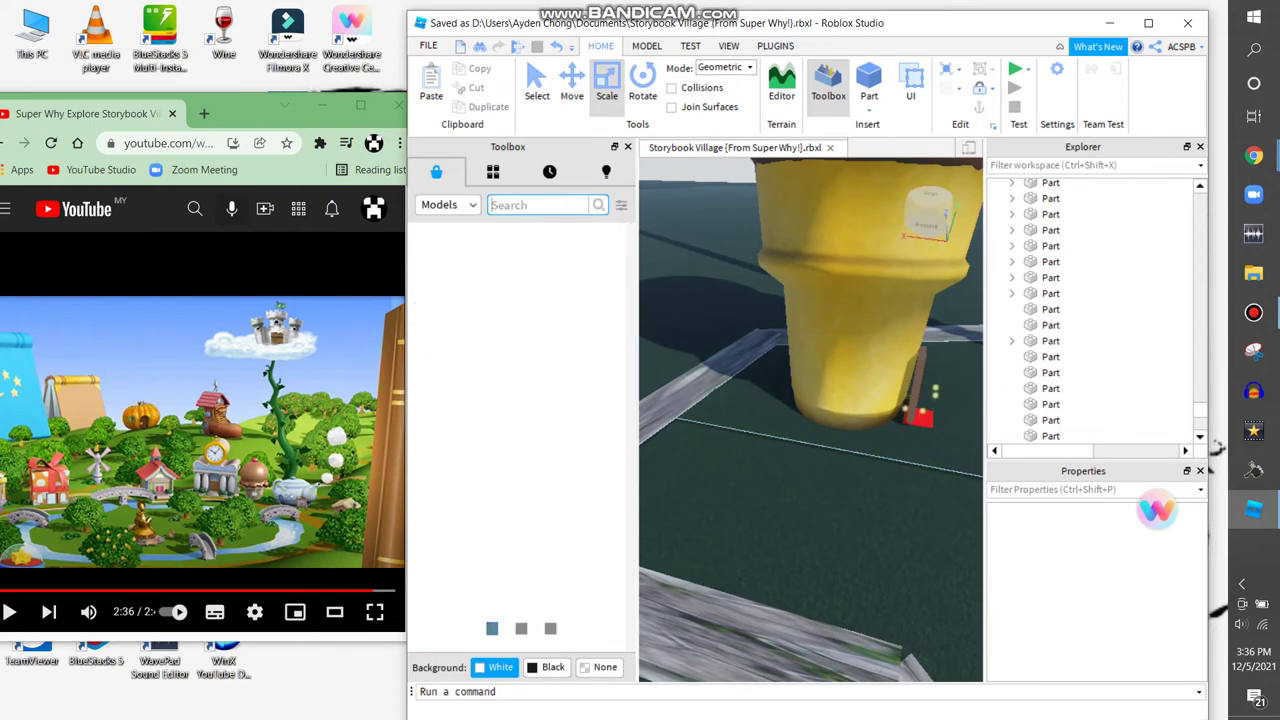
pyautogui.write('dow')
pyautogui.press('Return')
pyautogui.moveTo(746, 450); pyautogui.dragTo(746, 450, button='right')
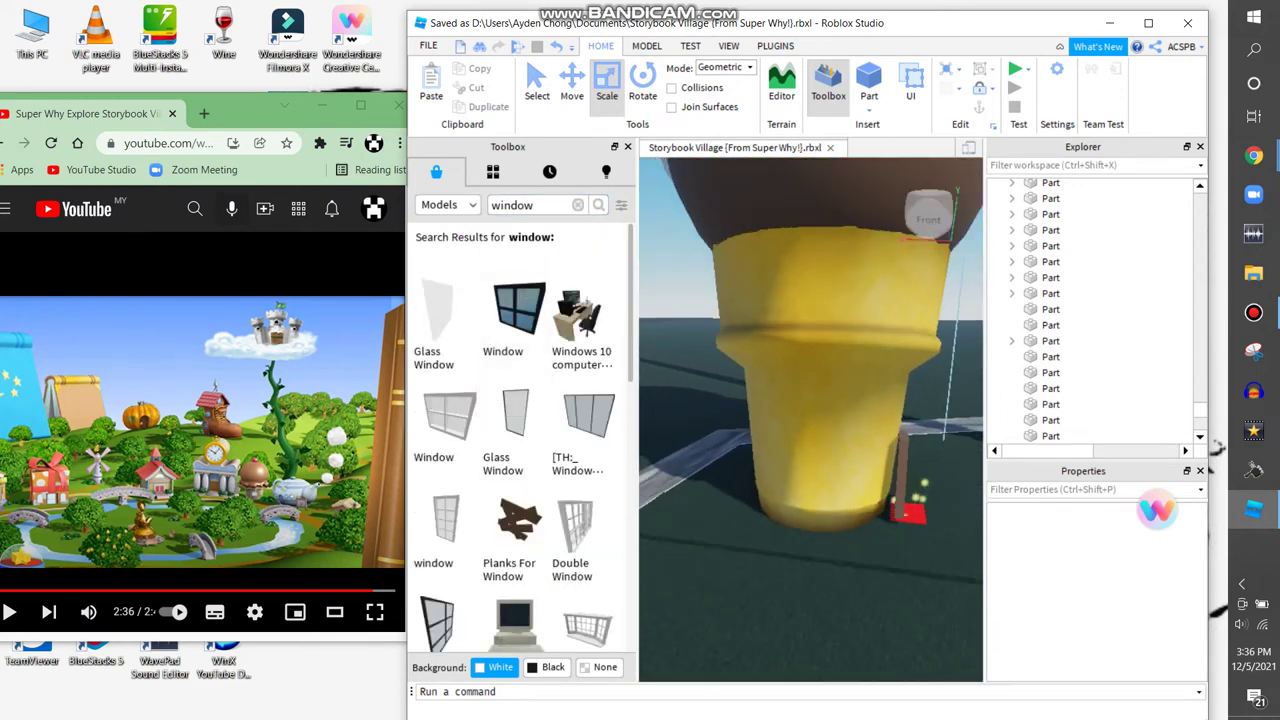
pyautogui.click(810, 355)
pyautogui.scroll(2, 815, 470)
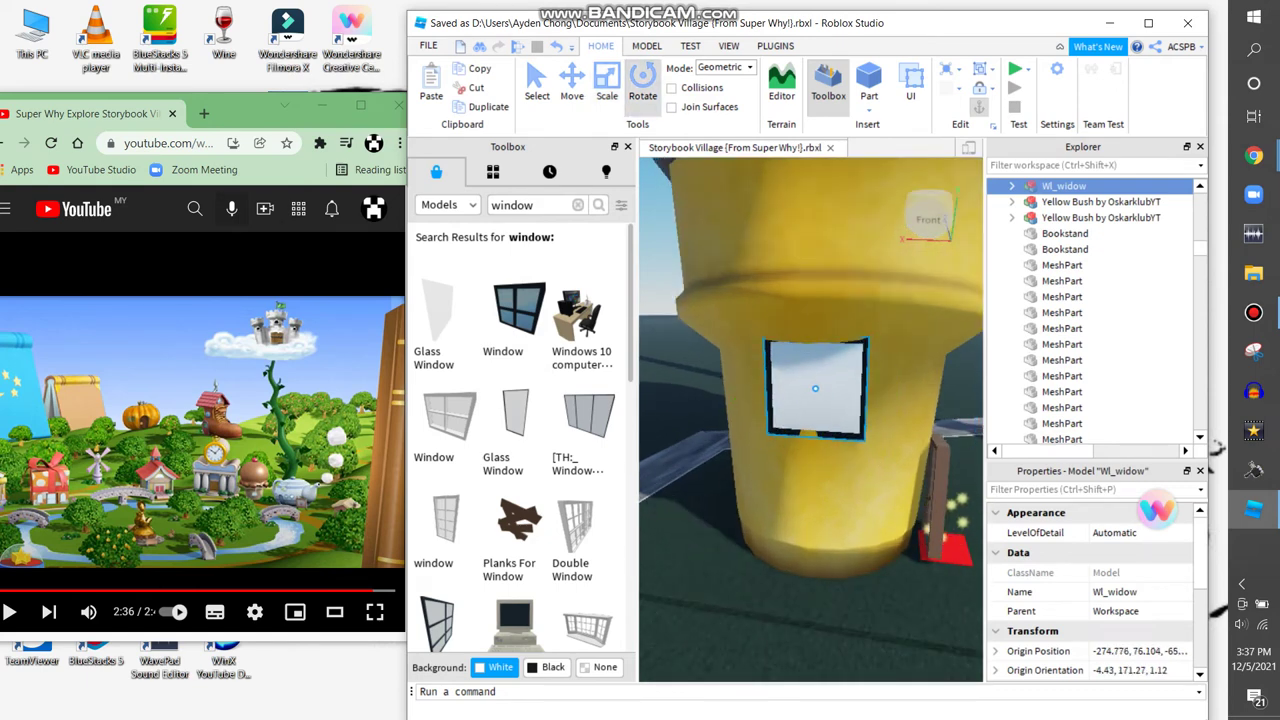
pyautogui.scroll(2, 815, 388)
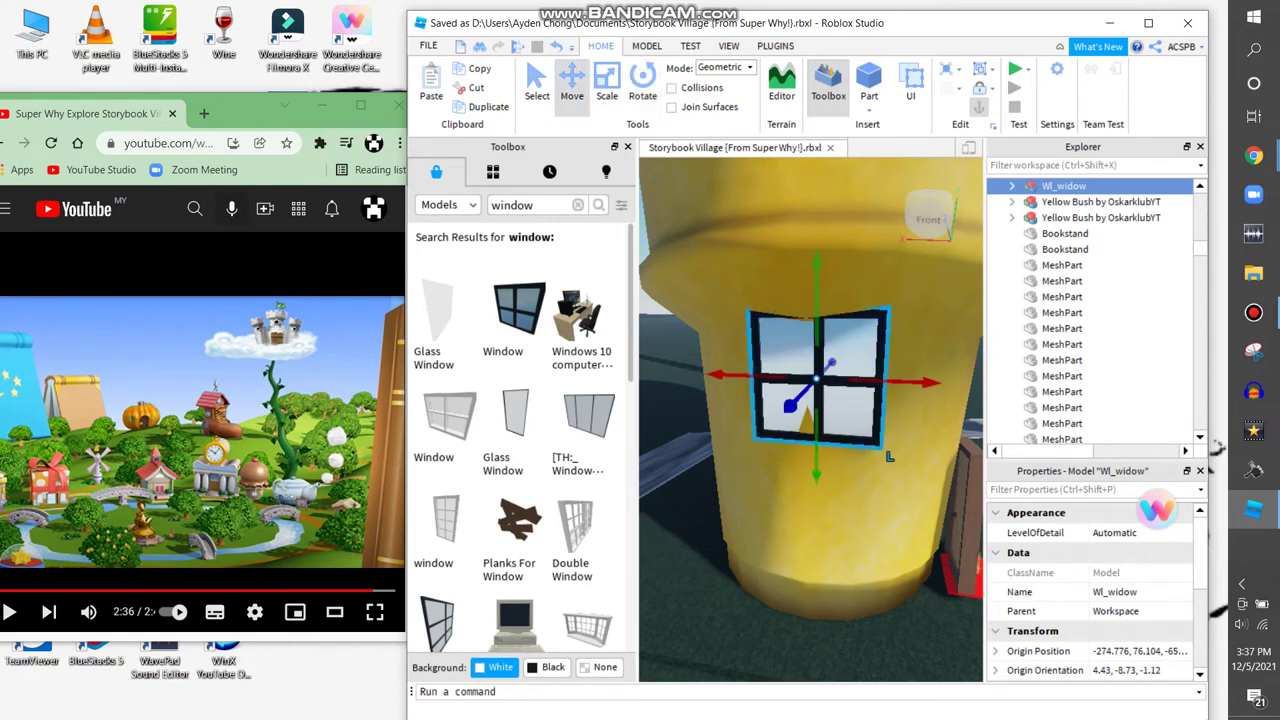
# Place a second four-pane window inside the enclosed extension and rotate it flat against the side wall
pyautogui.moveTo(810, 420); pyautogui.dragTo(700, 270, button='right')
pyautogui.moveTo(515, 415); pyautogui.dragTo(763, 438)
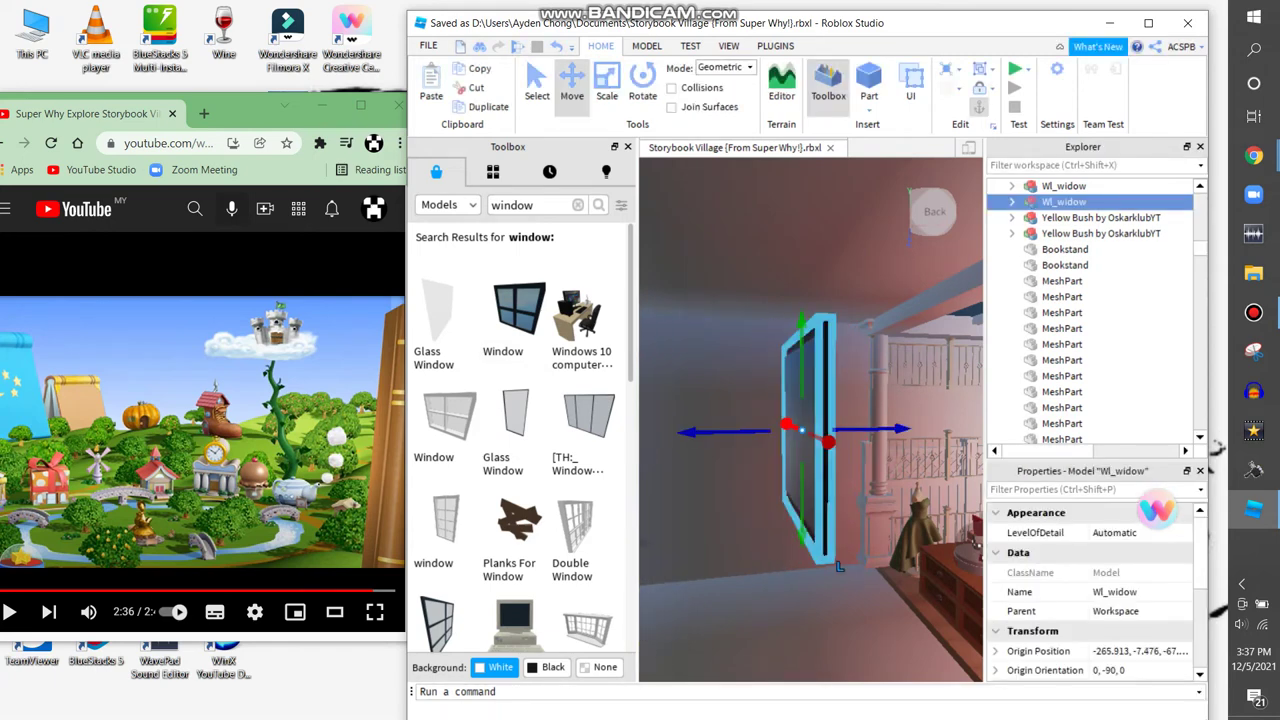
pyautogui.hotkey('ctrl', 'r')
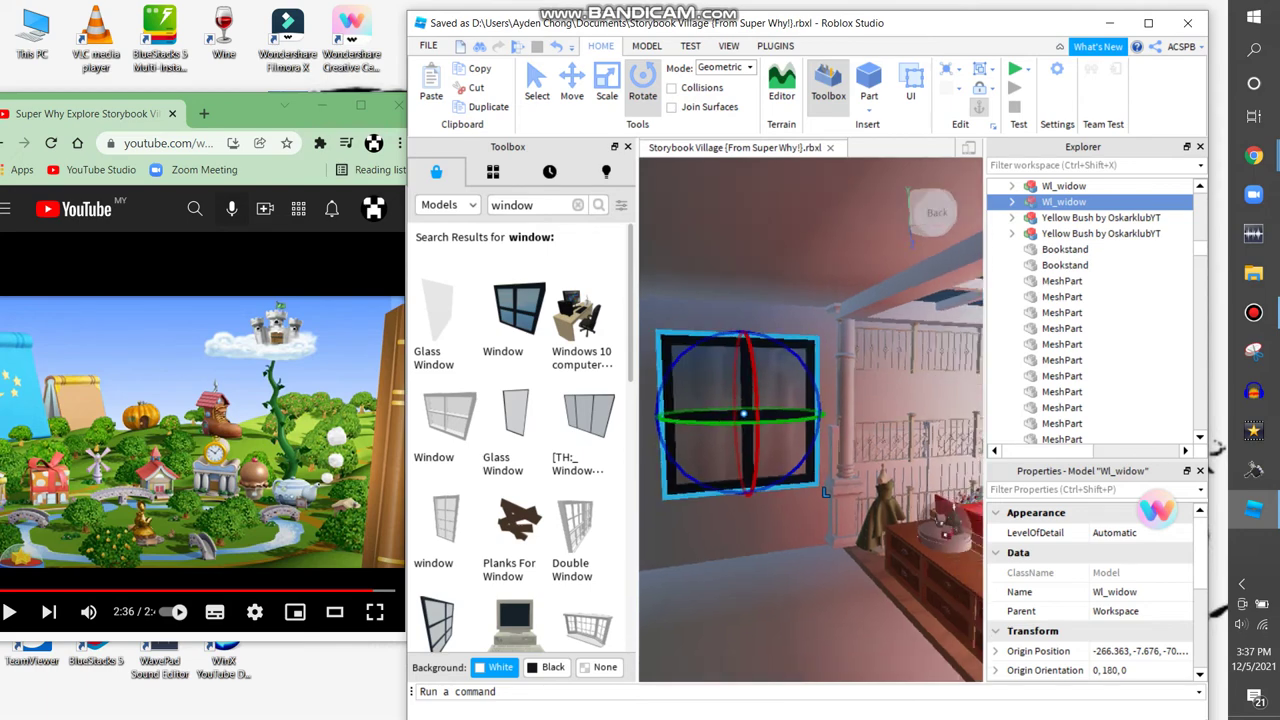
pyautogui.scroll(-5, 810, 420)
pyautogui.press('s')
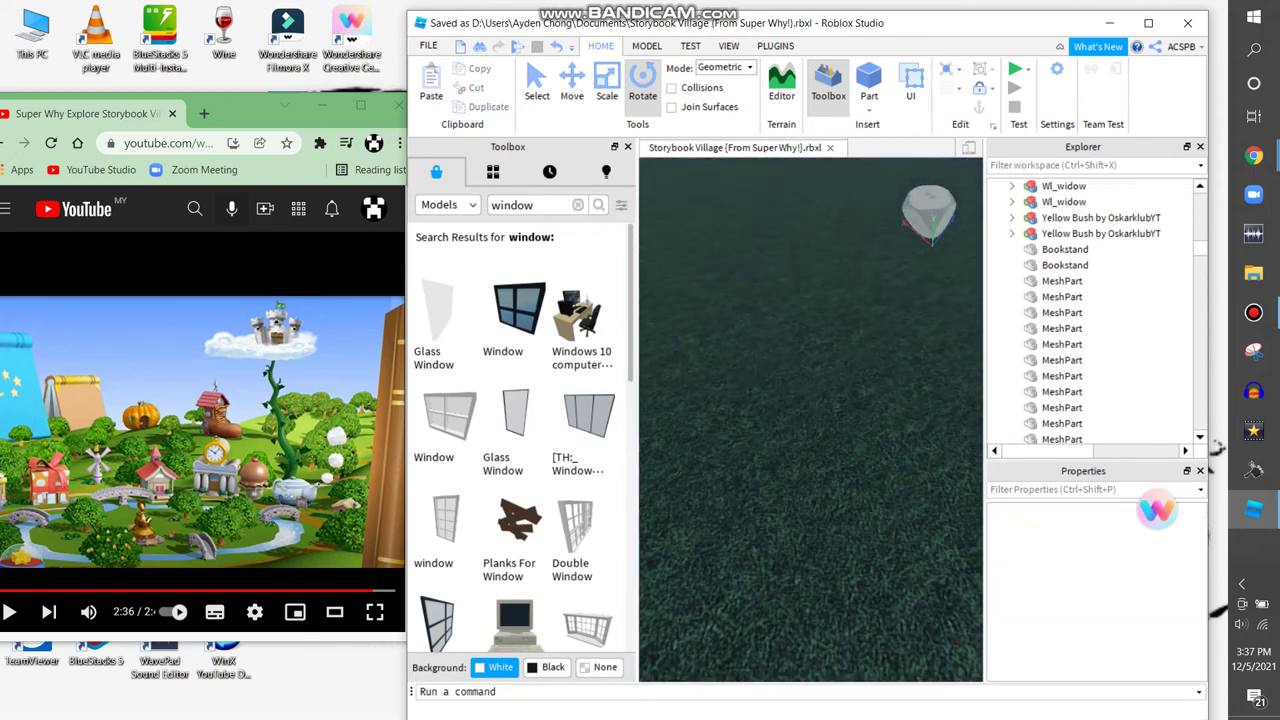
pyautogui.moveTo(810, 420); pyautogui.dragTo(770, 370, button='right')
# Save the village with the new windows to file
pyautogui.click(428, 46)
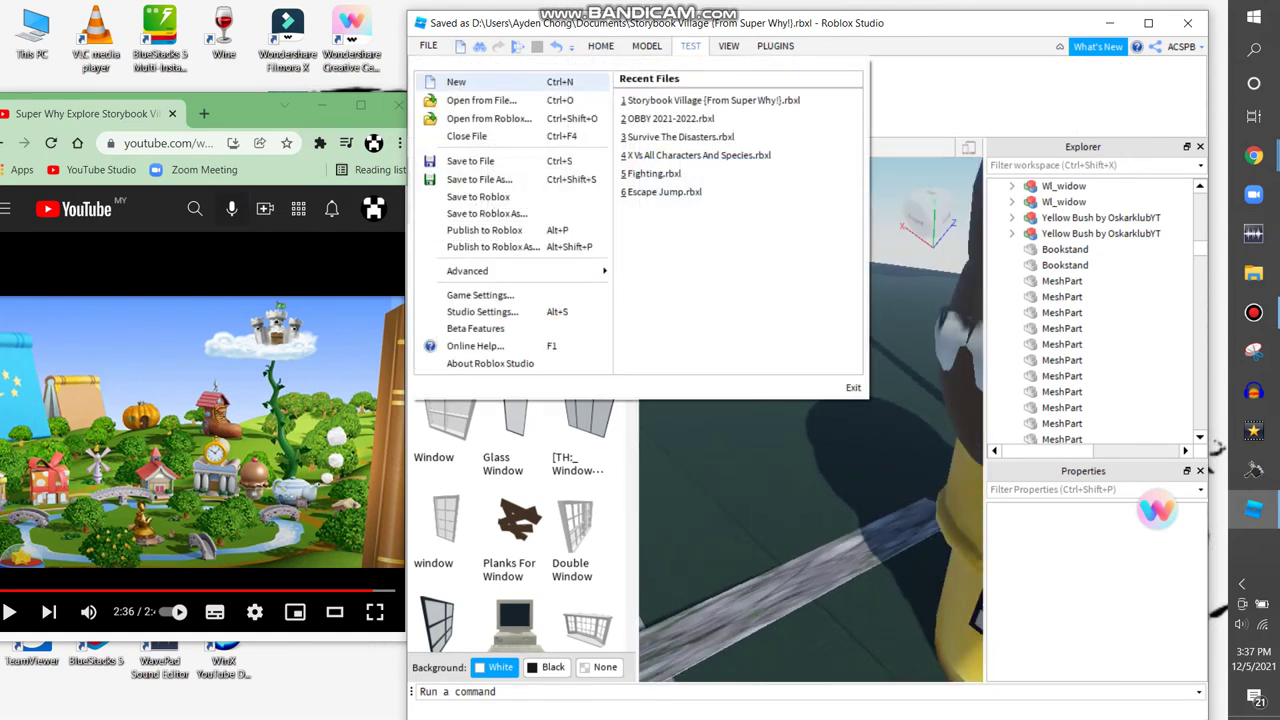
pyautogui.click(428, 46)
pyautogui.click(428, 46)
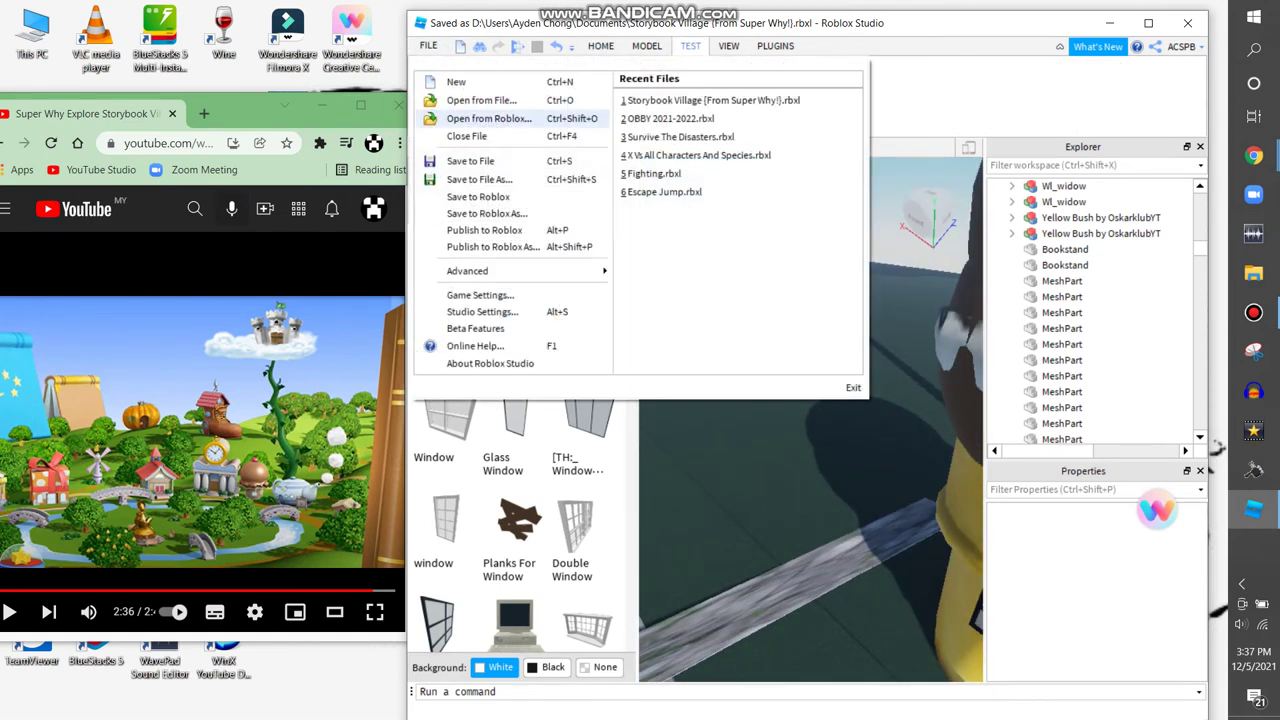
pyautogui.click(457, 160)
# Start a playtest and walk the character to the door and red teleporter pad at the ice cream cone house
pyautogui.click(432, 109)
pyautogui.click(467, 146)
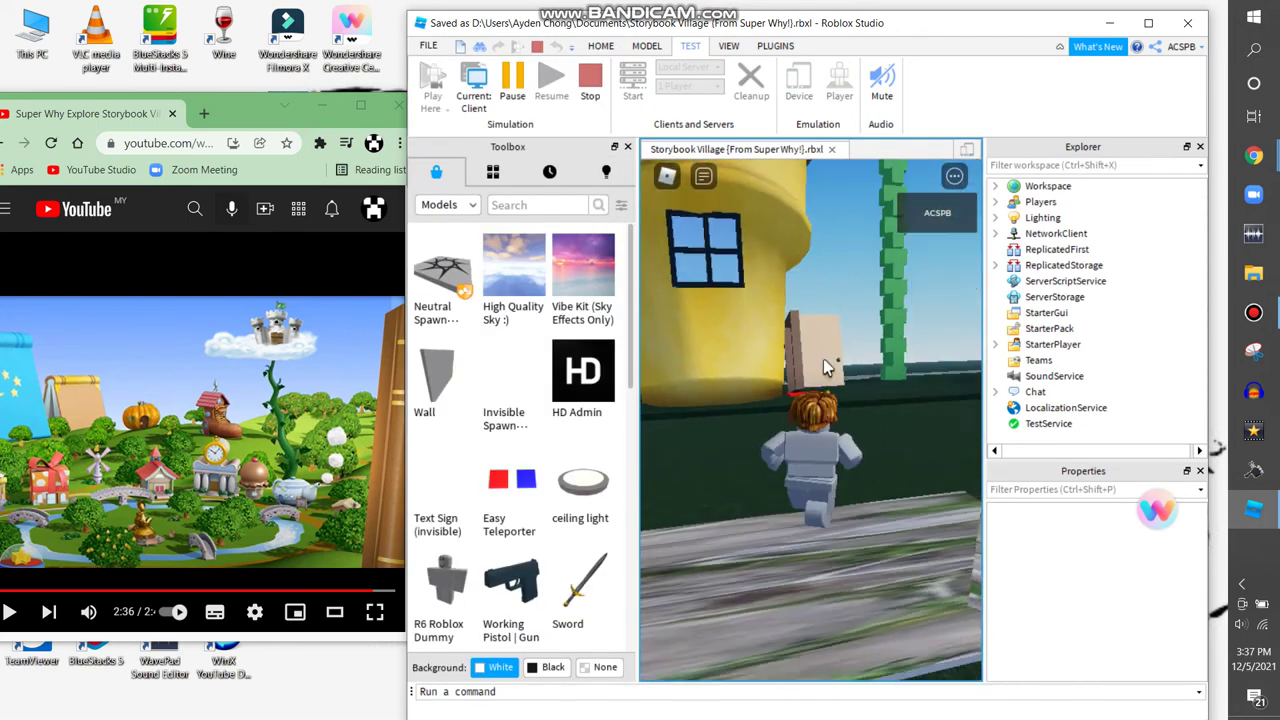
pyautogui.press('w')
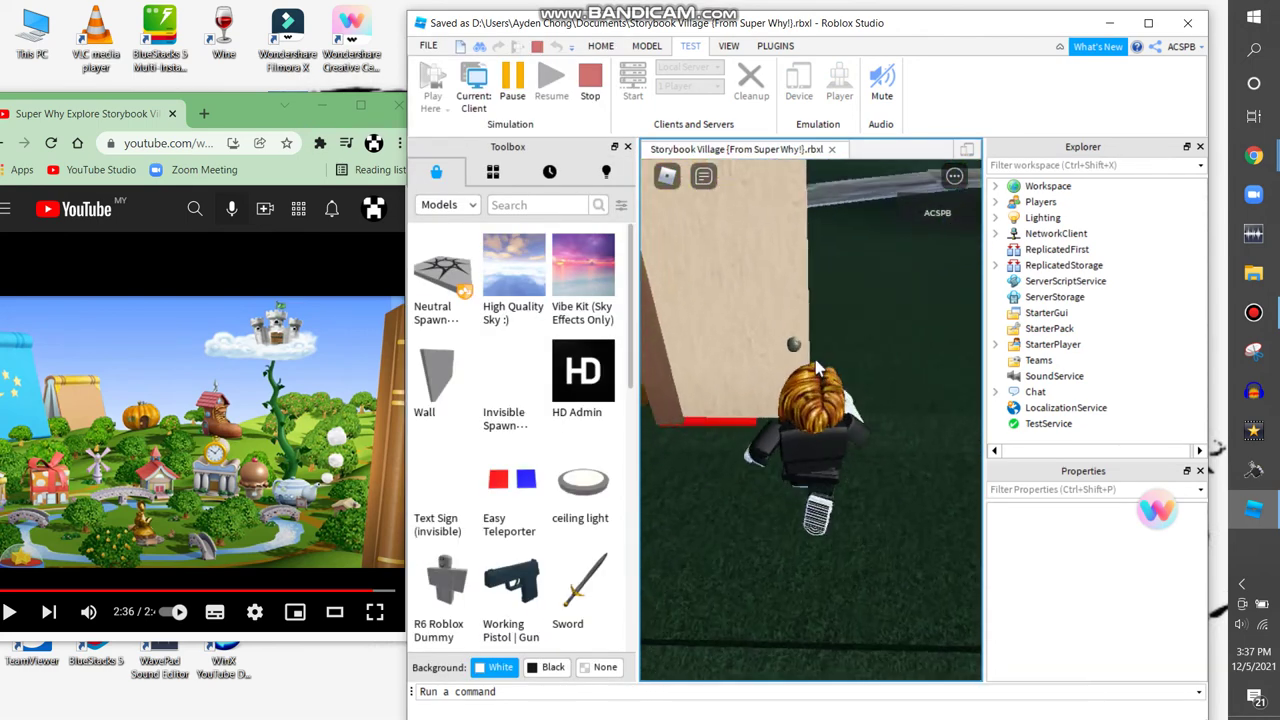
pyautogui.press('w')
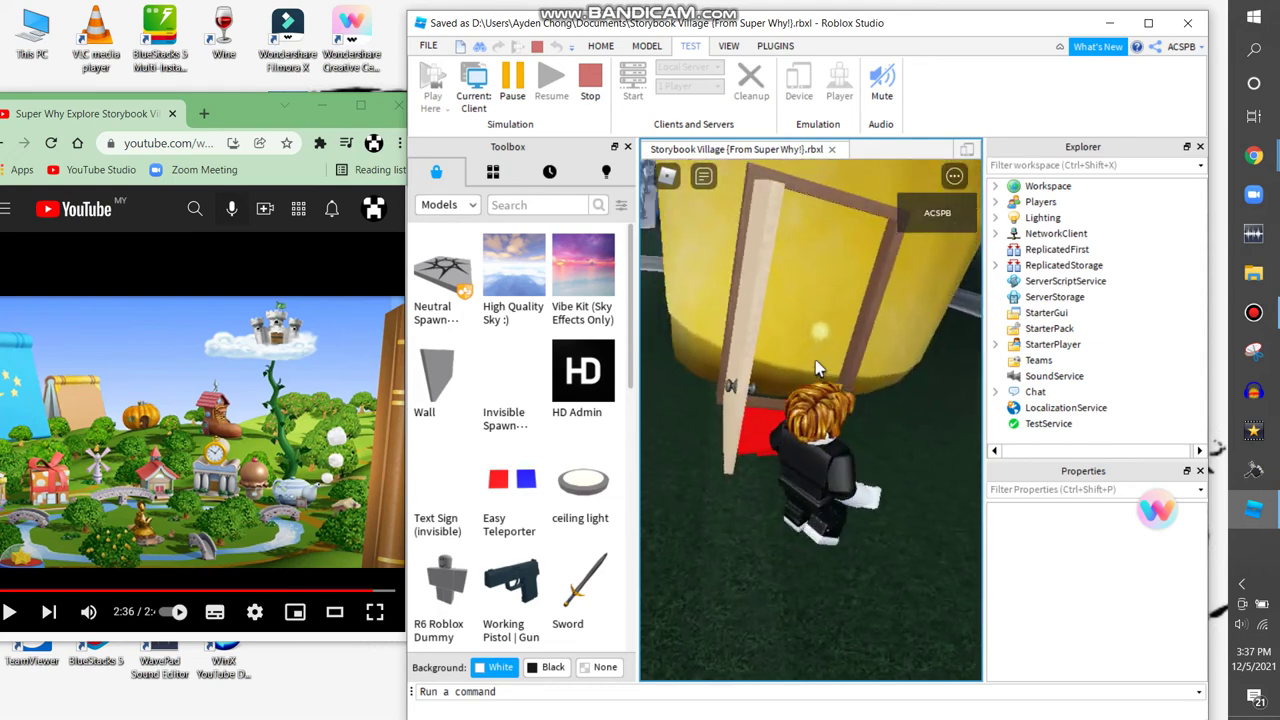
# Walk the character through the teleporter, past the interior window, and end the playtest
pyautogui.press('w')
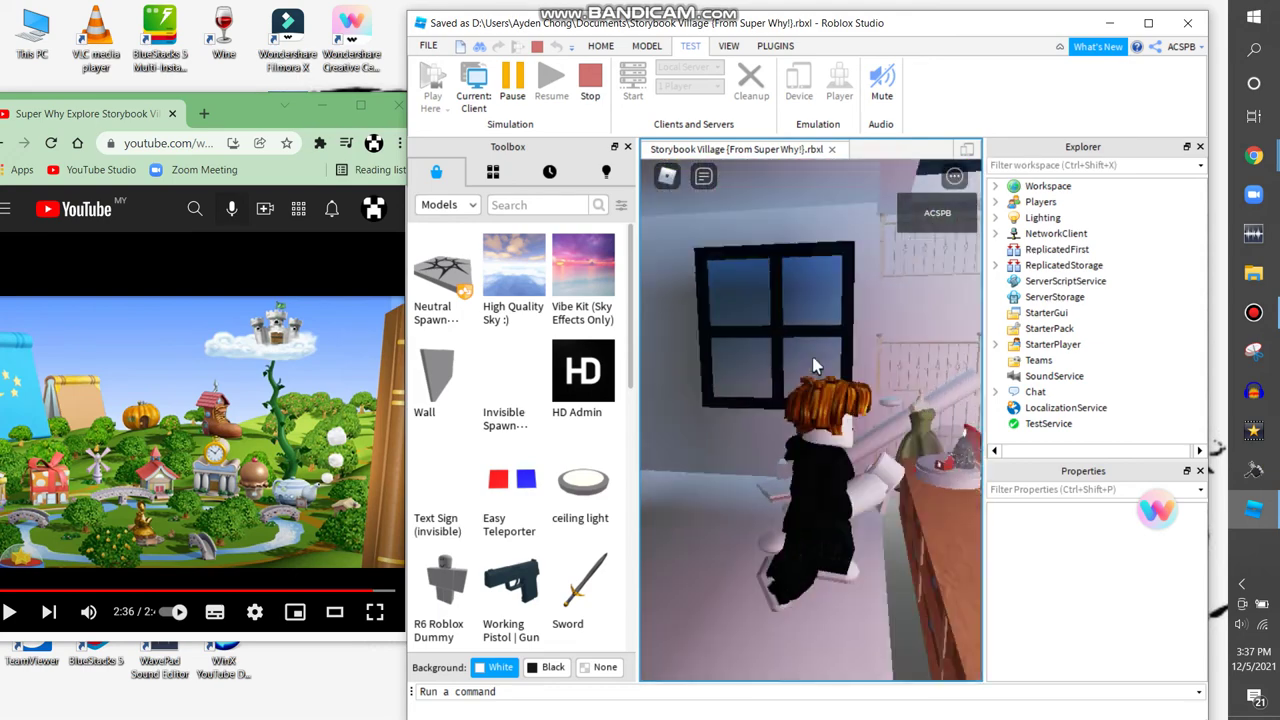
pyautogui.press('w')
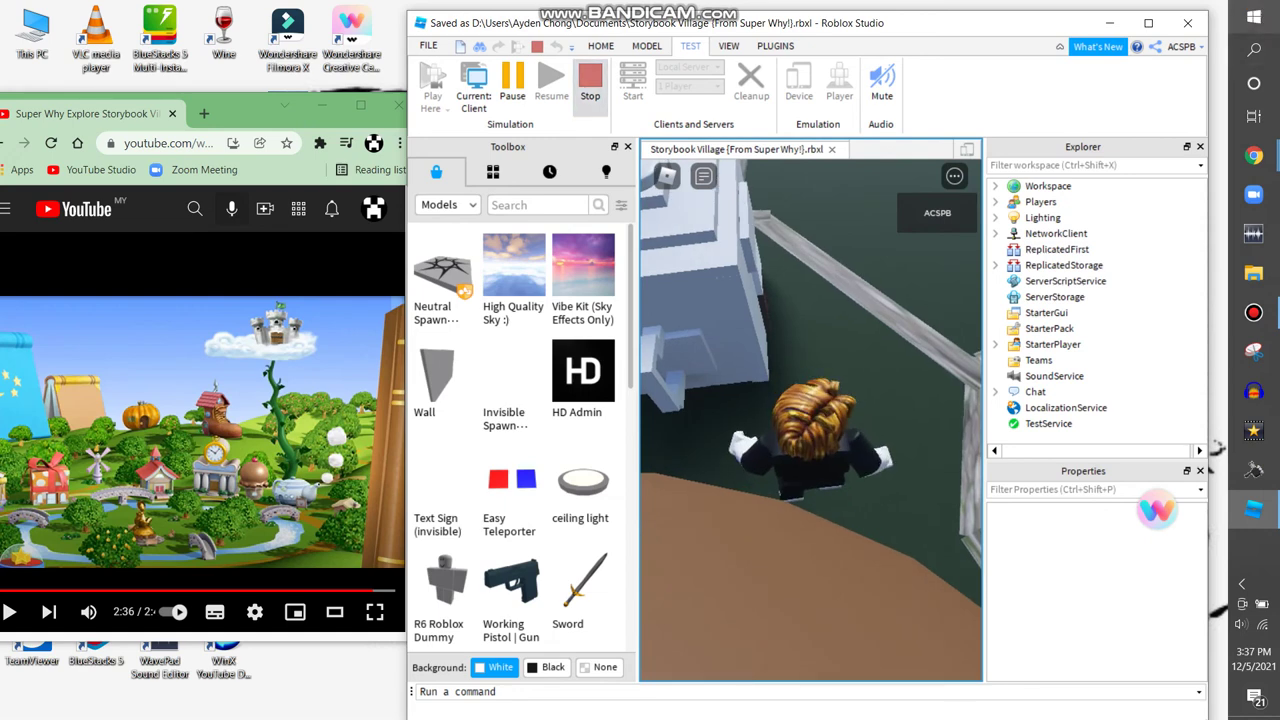
pyautogui.click(590, 80)
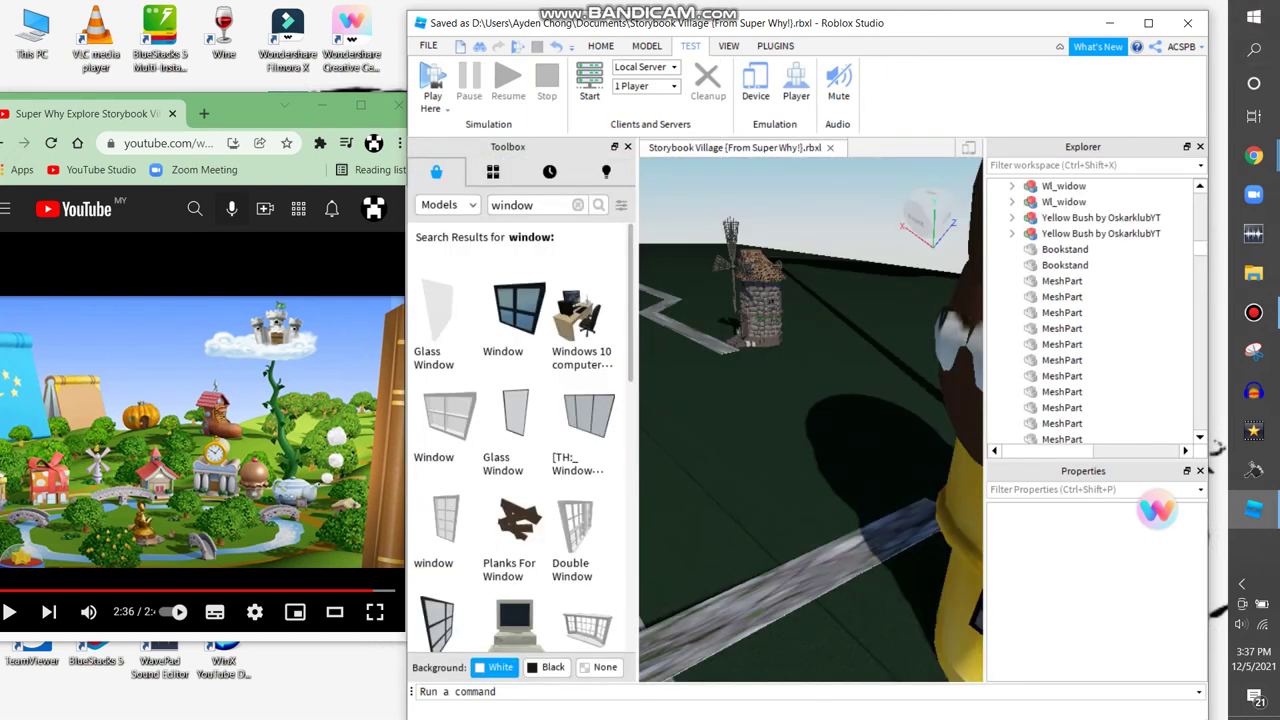
pyautogui.press('w')
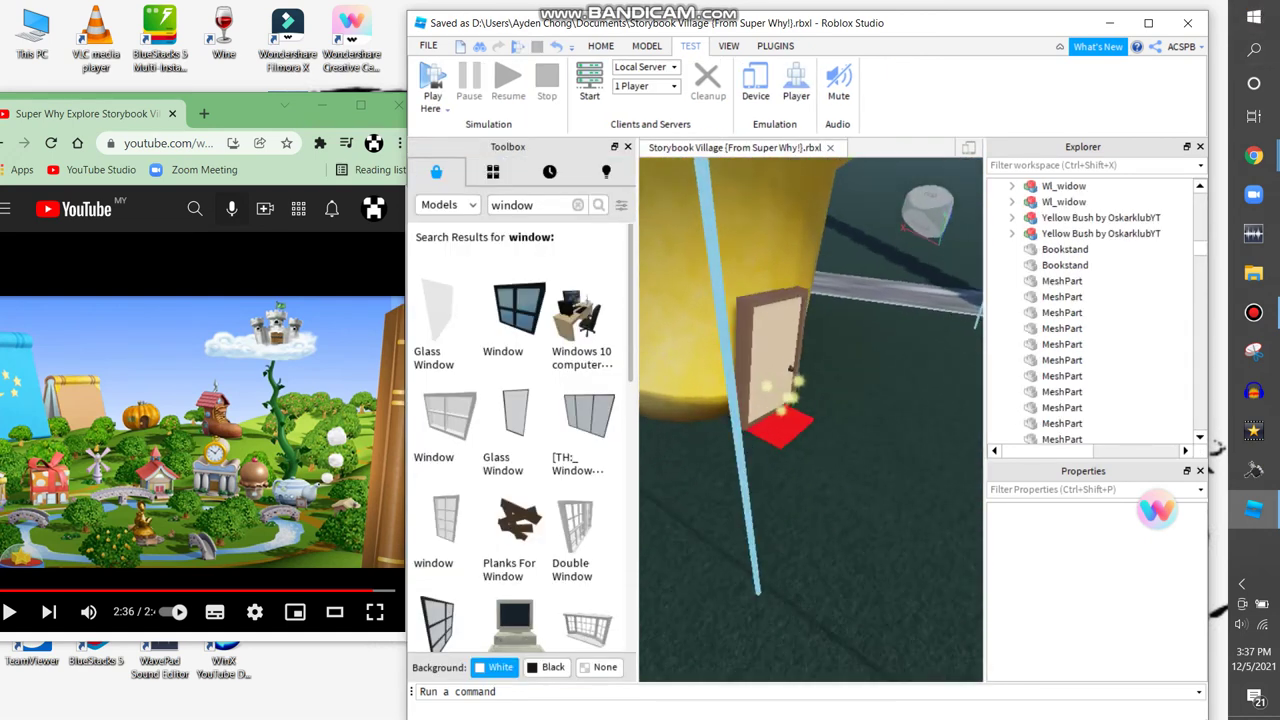
pyautogui.click(690, 260)
pyautogui.press('s')
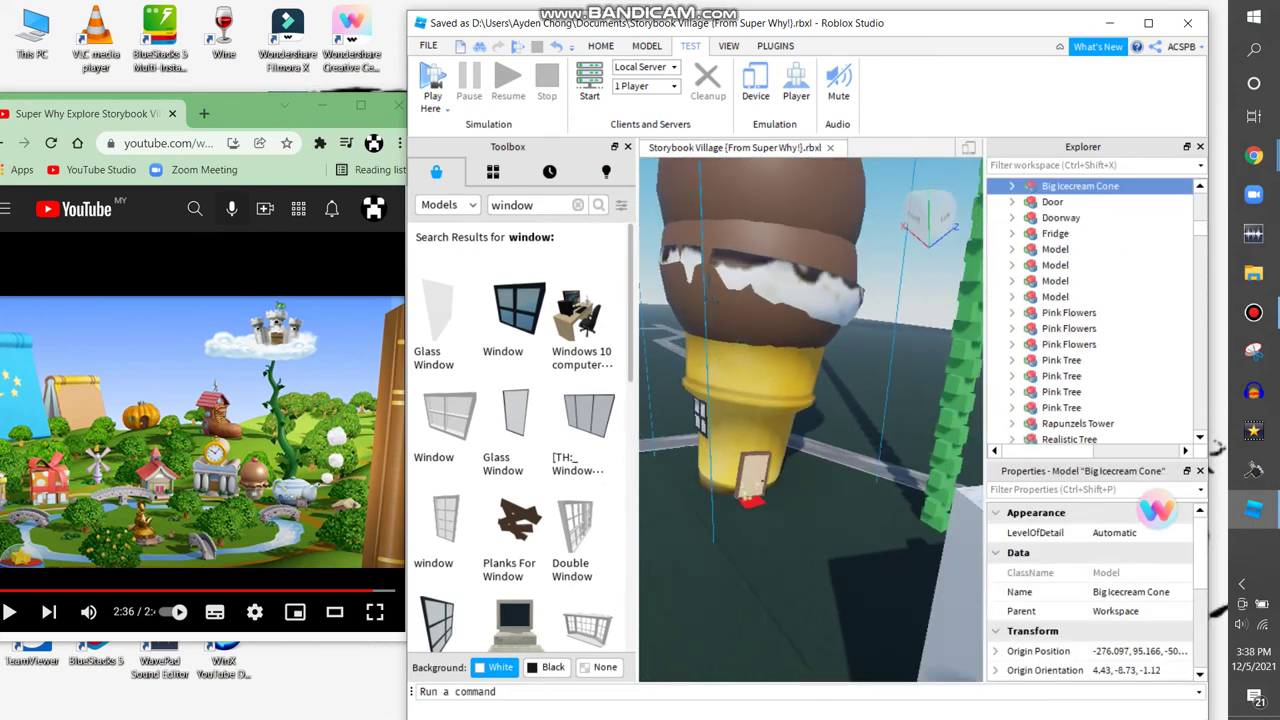
pyautogui.click(1052, 202)
pyautogui.click(1060, 217)
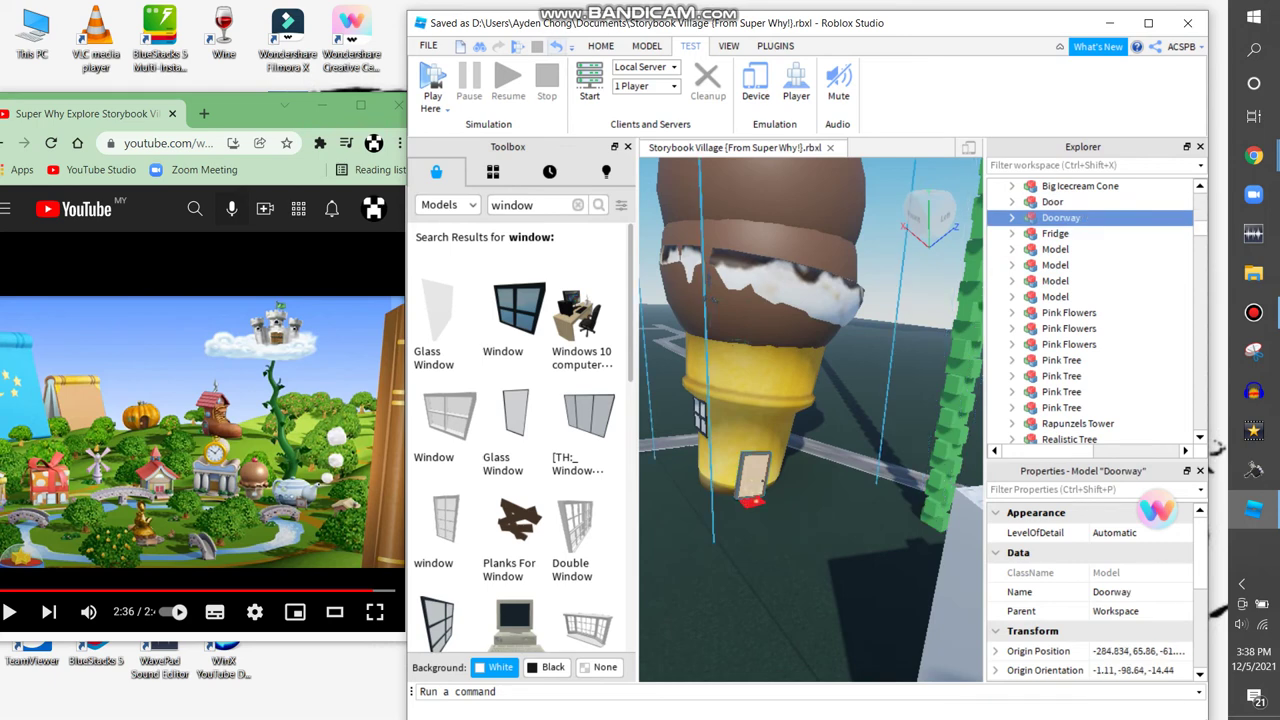
pyautogui.click(600, 46)
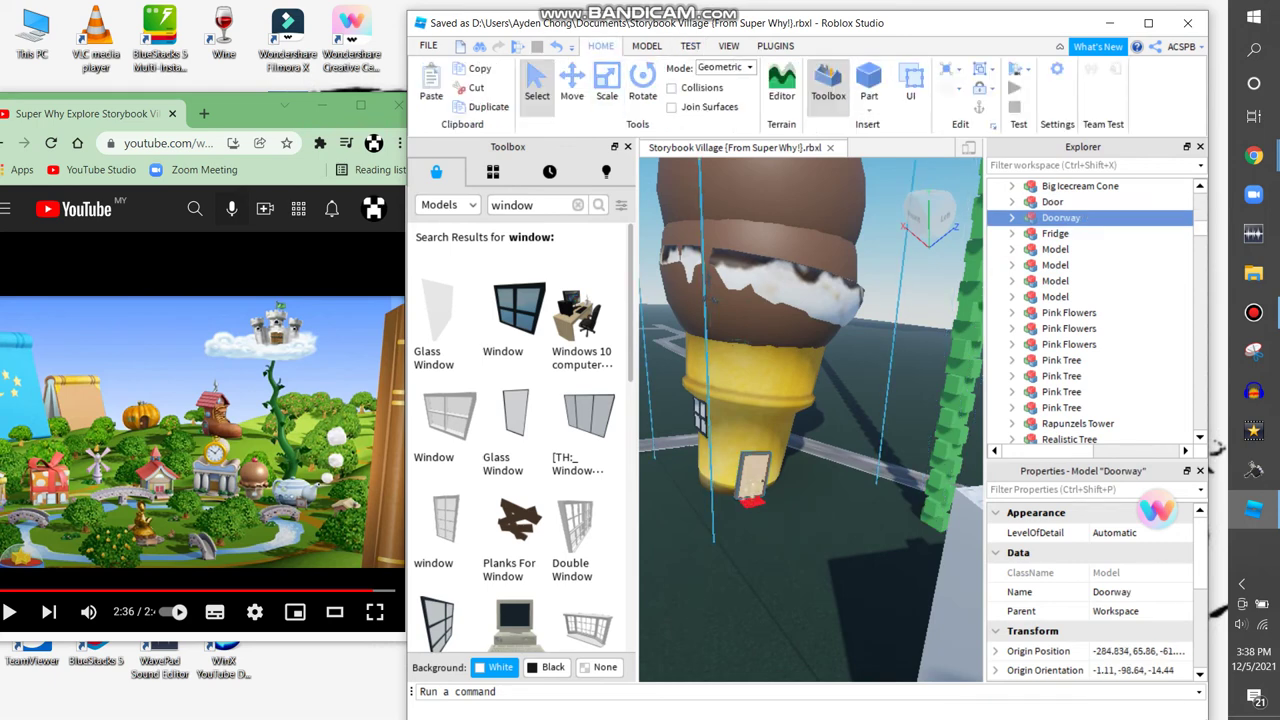
pyautogui.click(646, 46)
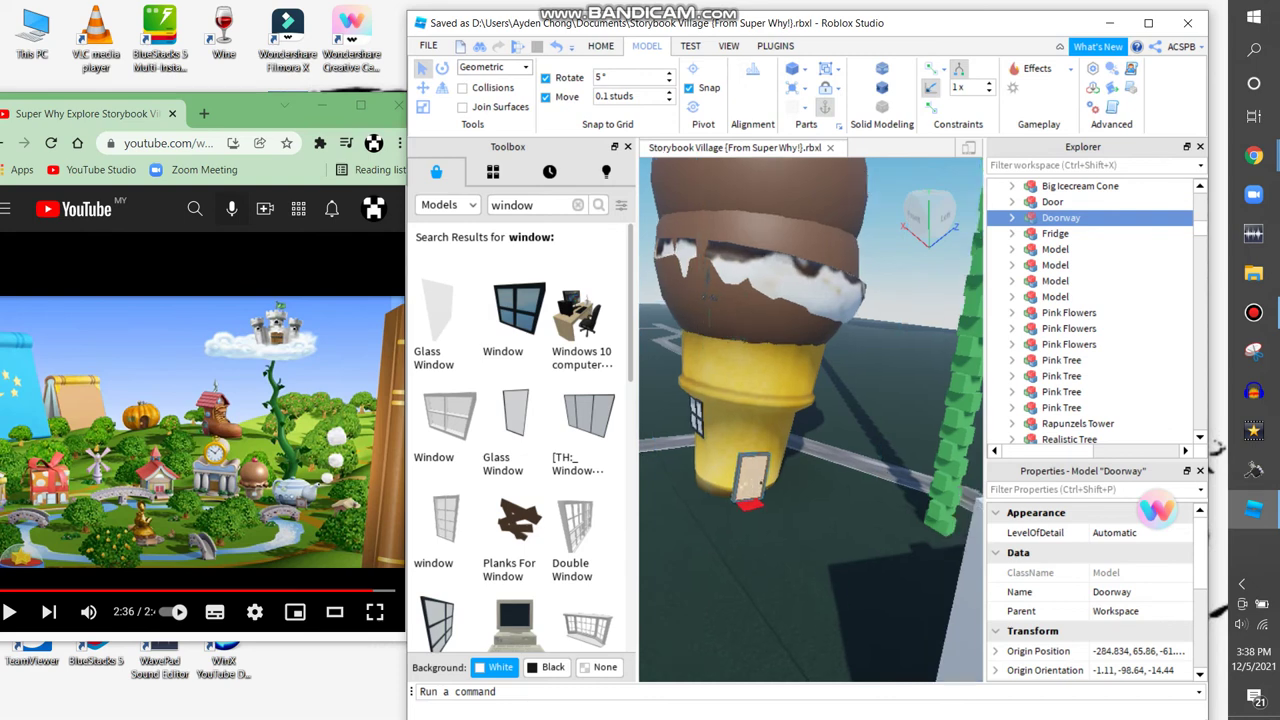
pyautogui.press('f')
# Move the red teleporter pad outward, away from the door of the ice cream cone house
pyautogui.click(600, 46)
pyautogui.click(572, 80)
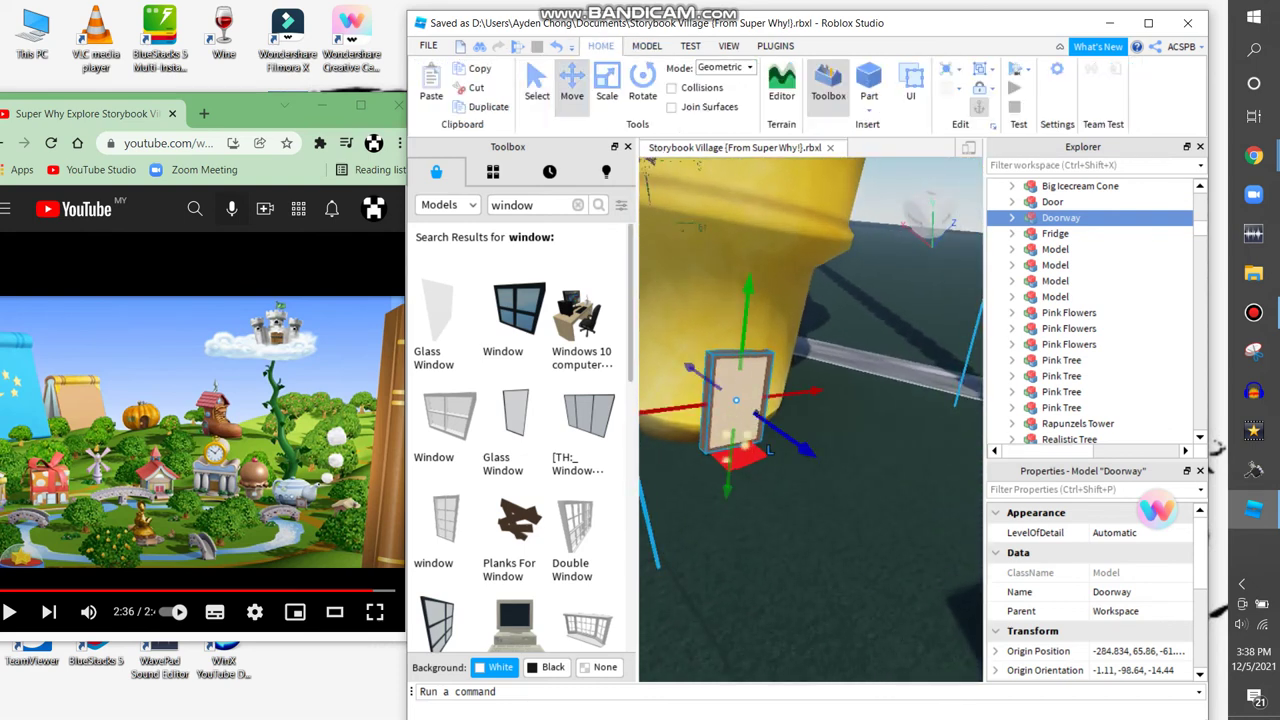
pyautogui.click(1080, 186)
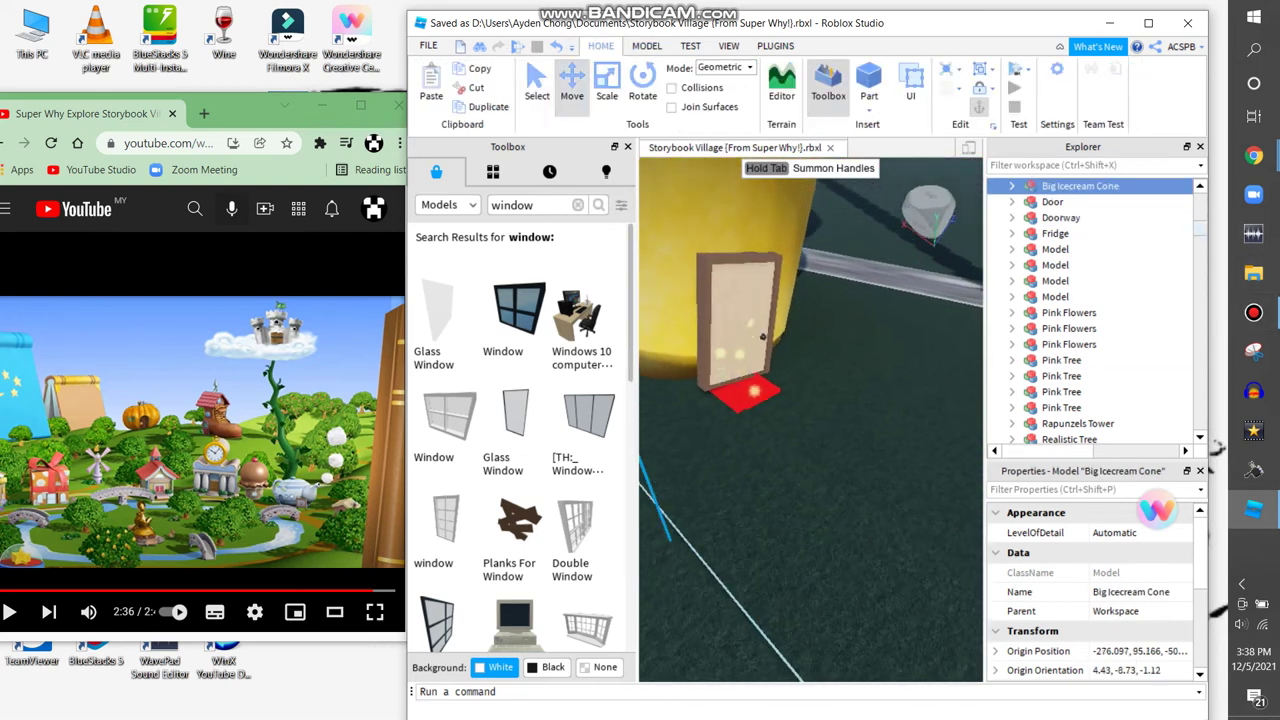
pyautogui.click(750, 612)
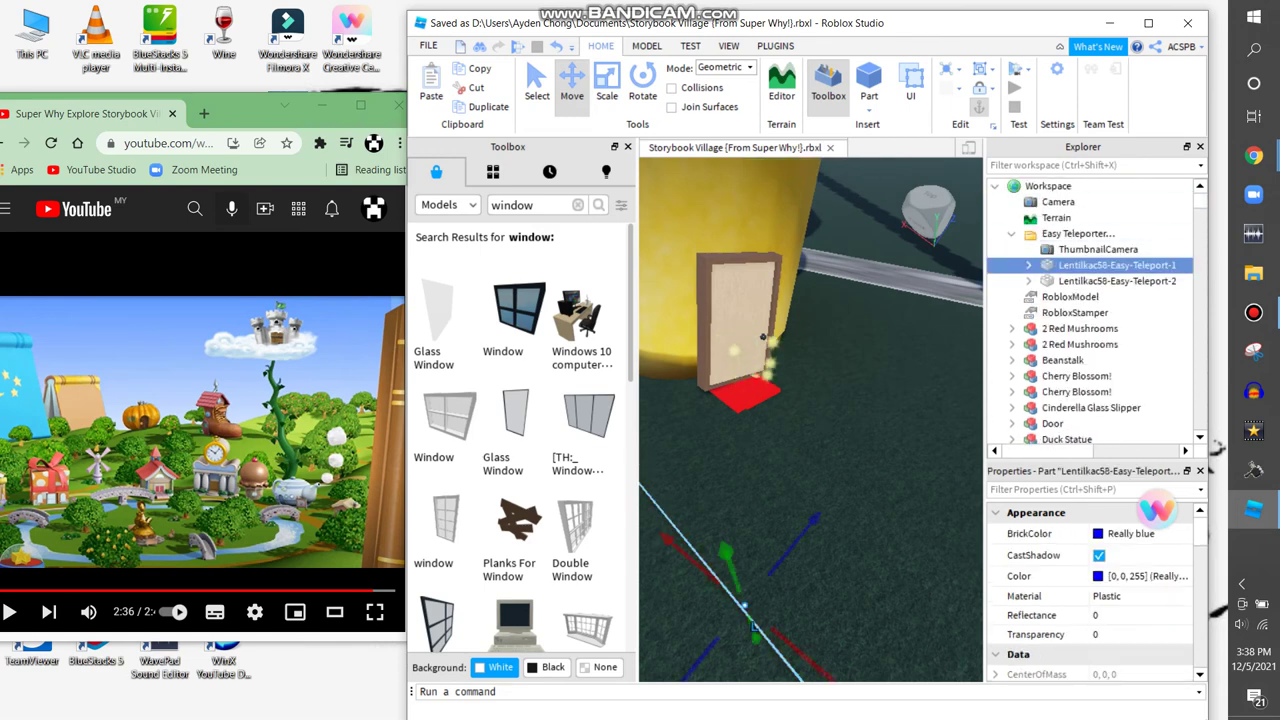
pyautogui.click(1110, 281)
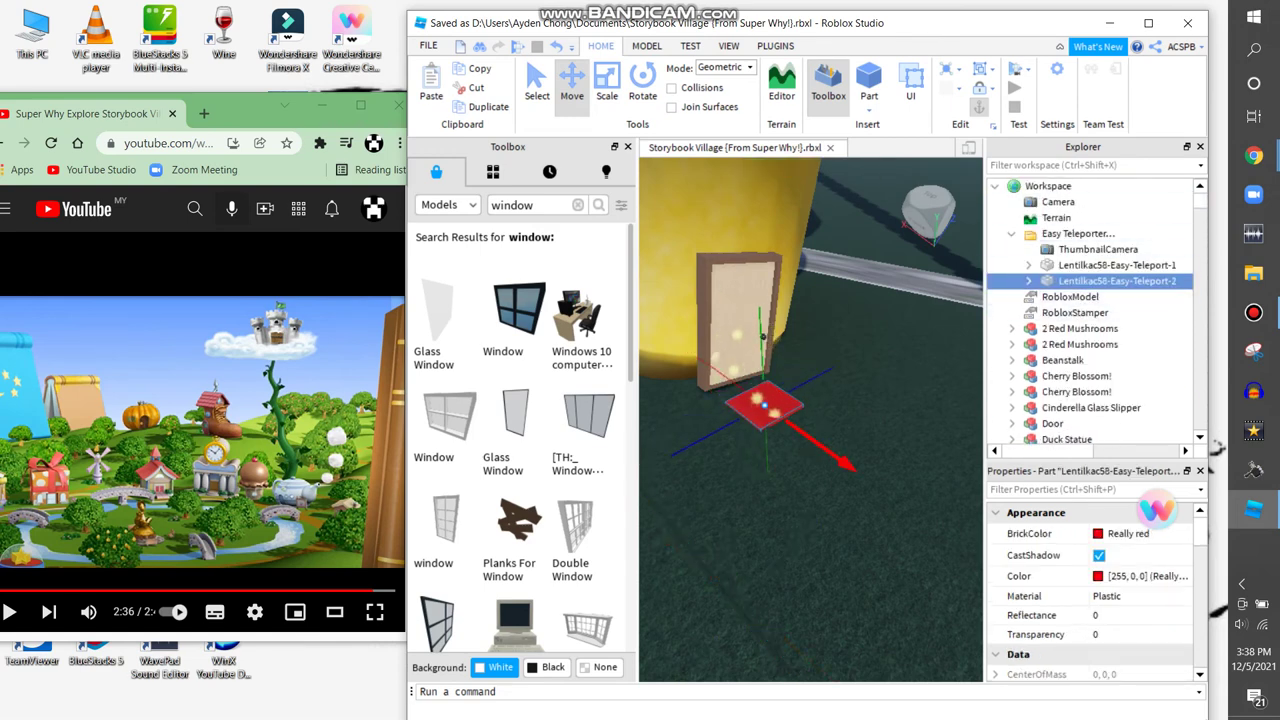
pyautogui.press('q')
pyautogui.press('s')
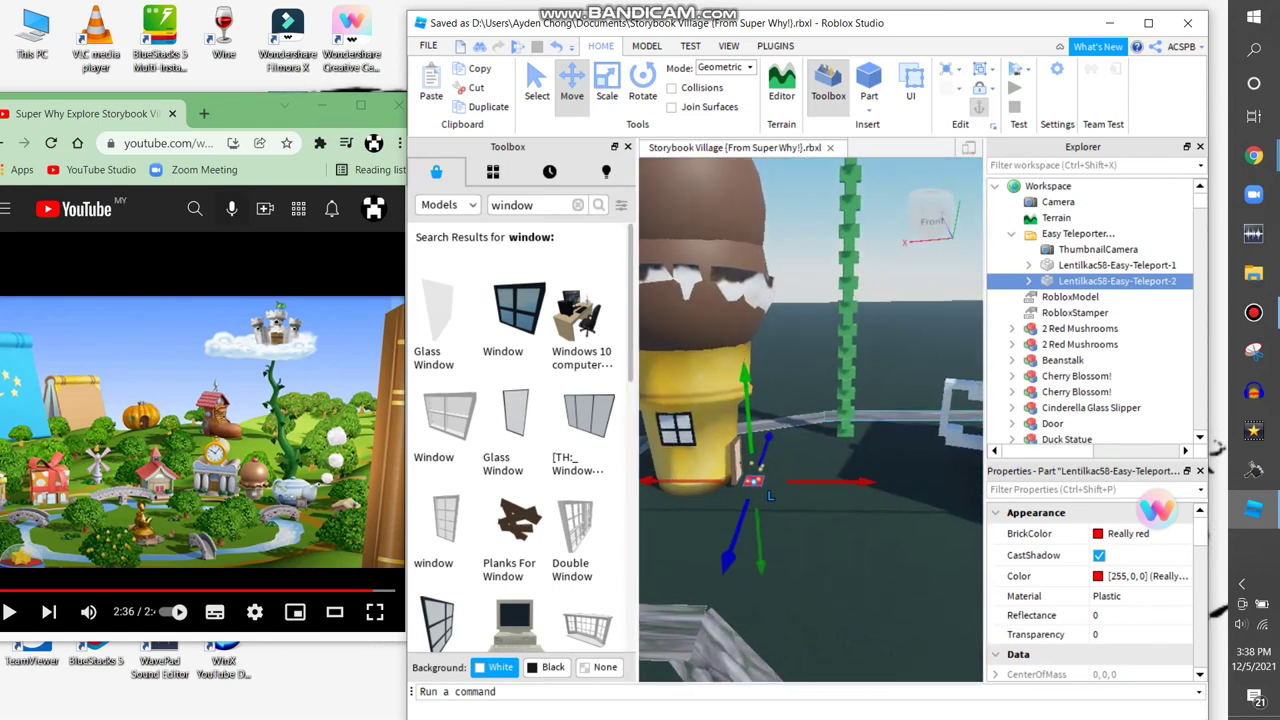
pyautogui.press('w')
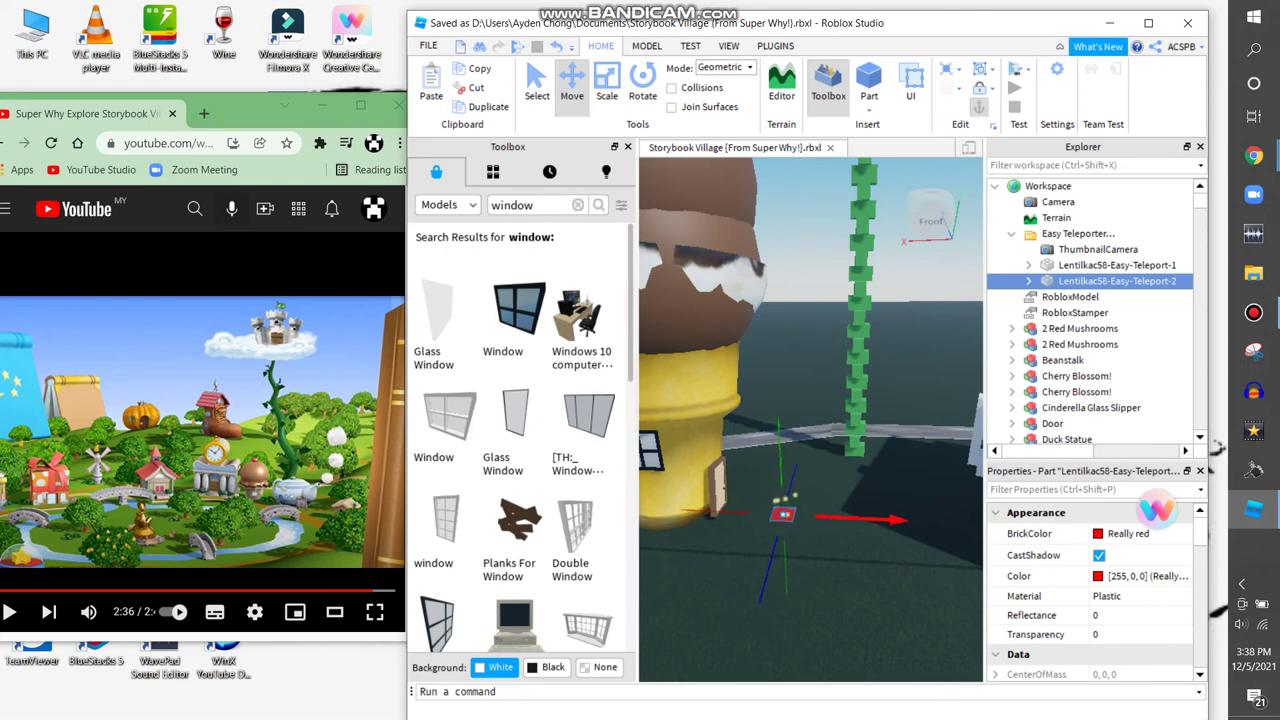
pyautogui.press('s')
pyautogui.press('a')
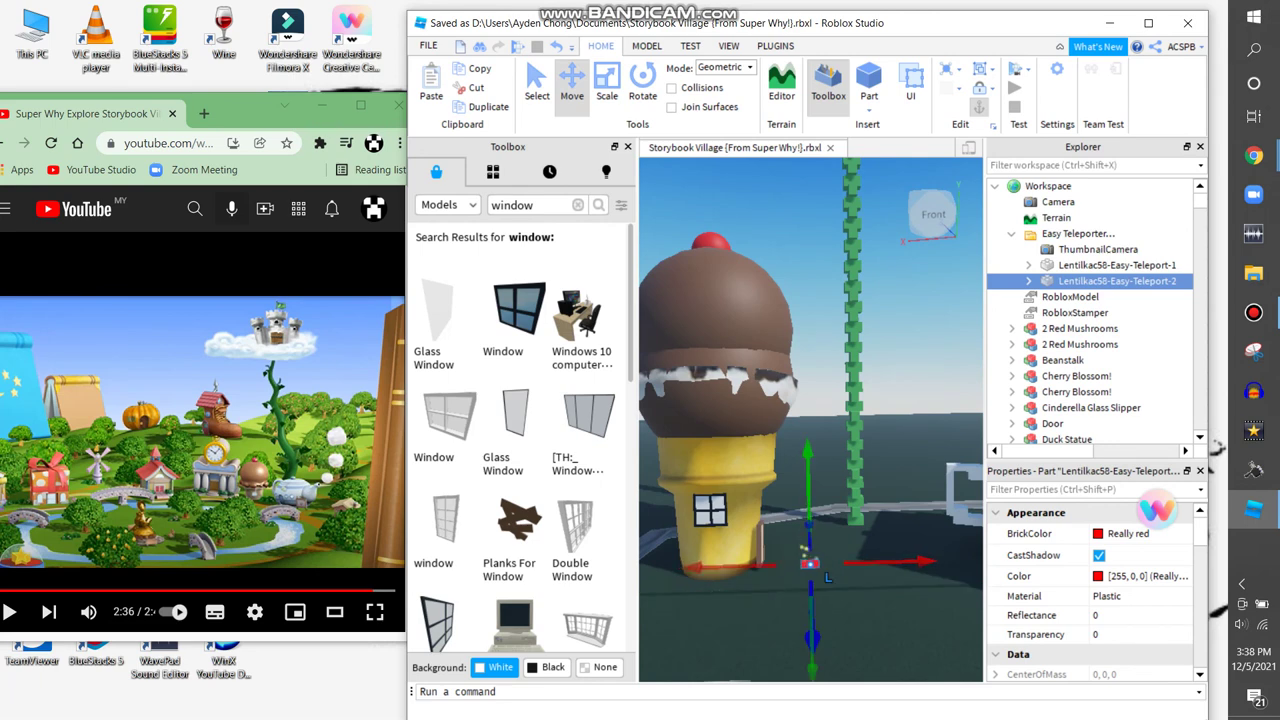
# Try a Glass Window from the model library beside the blue teleporter pad in the interior room, and remove it
pyautogui.press('w')
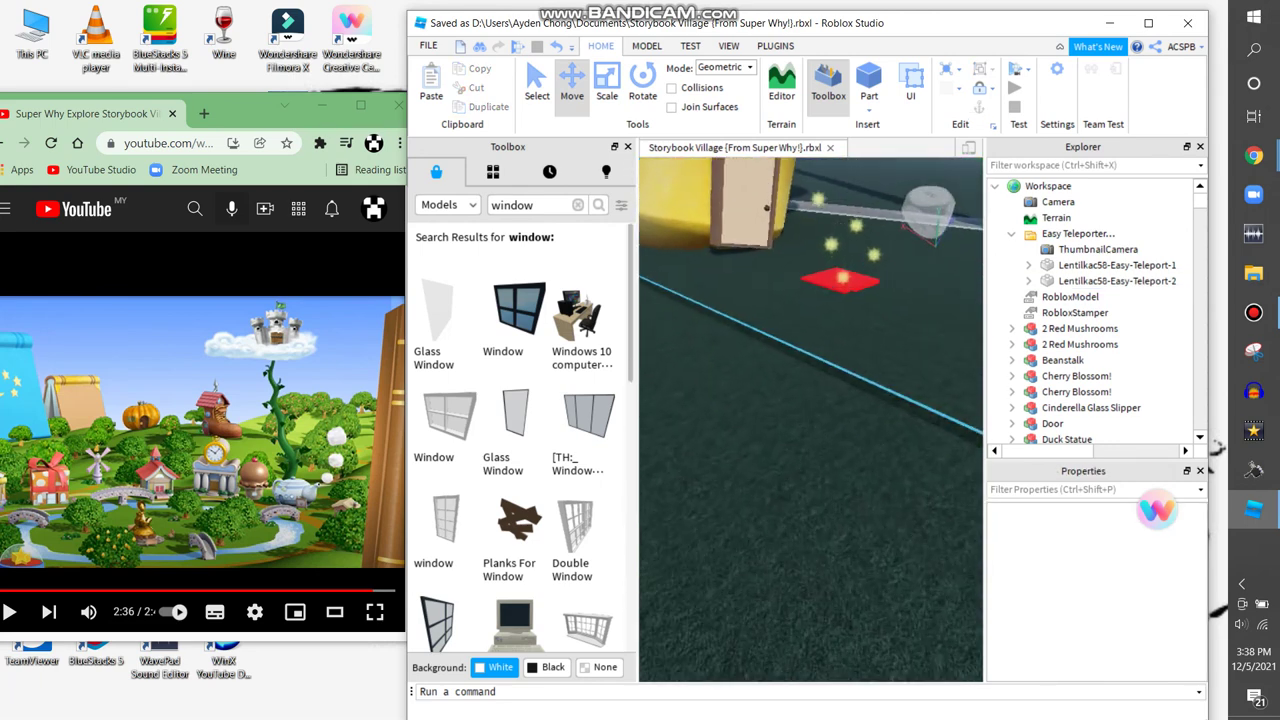
pyautogui.press('w')
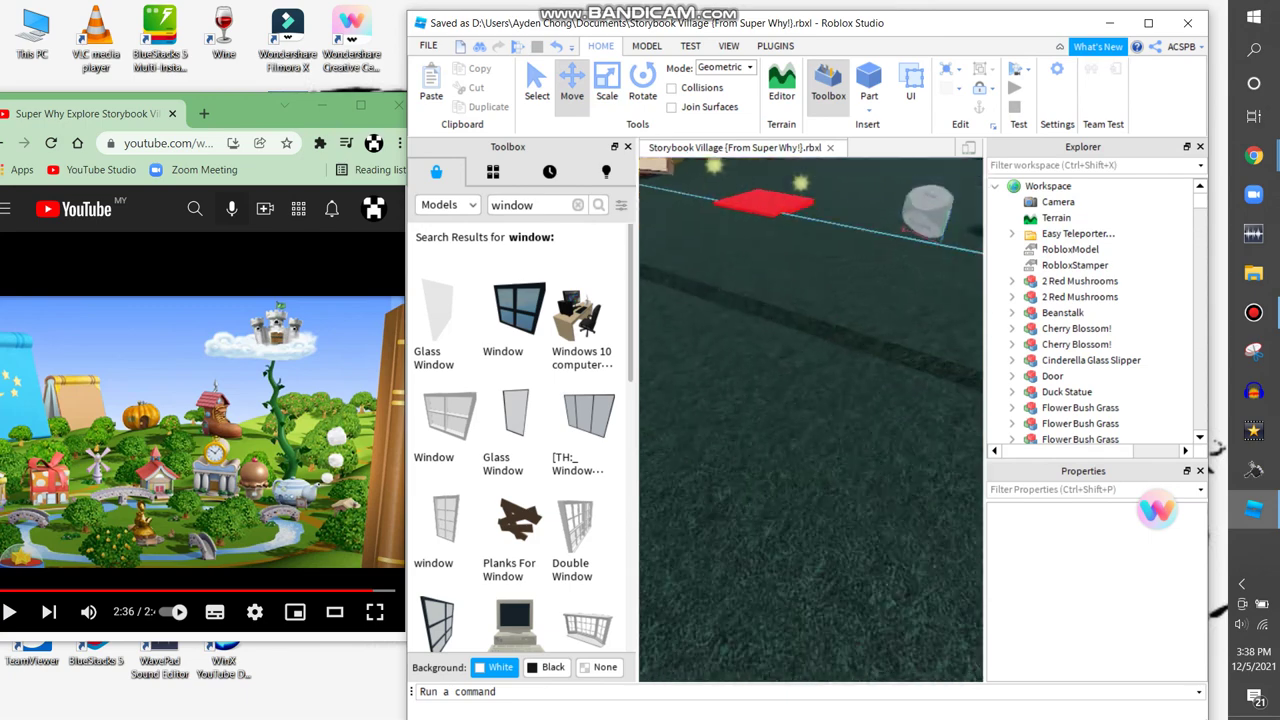
pyautogui.press('w')
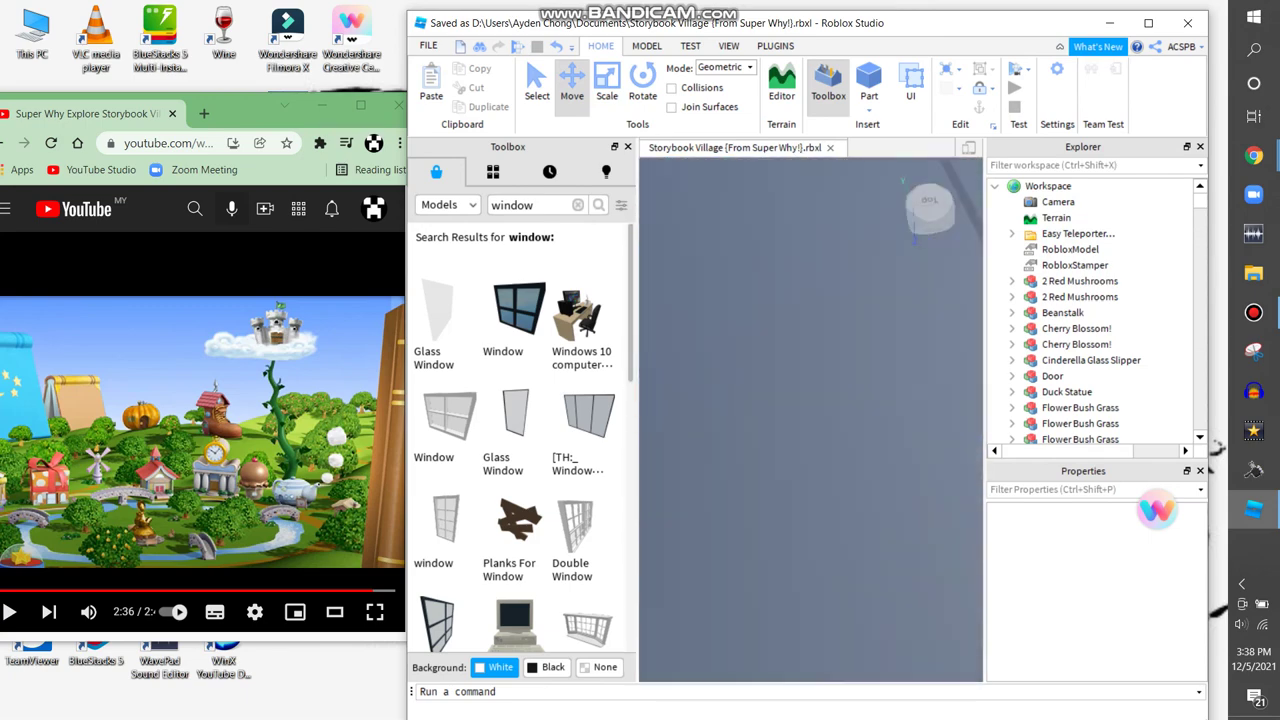
pyautogui.press('s')
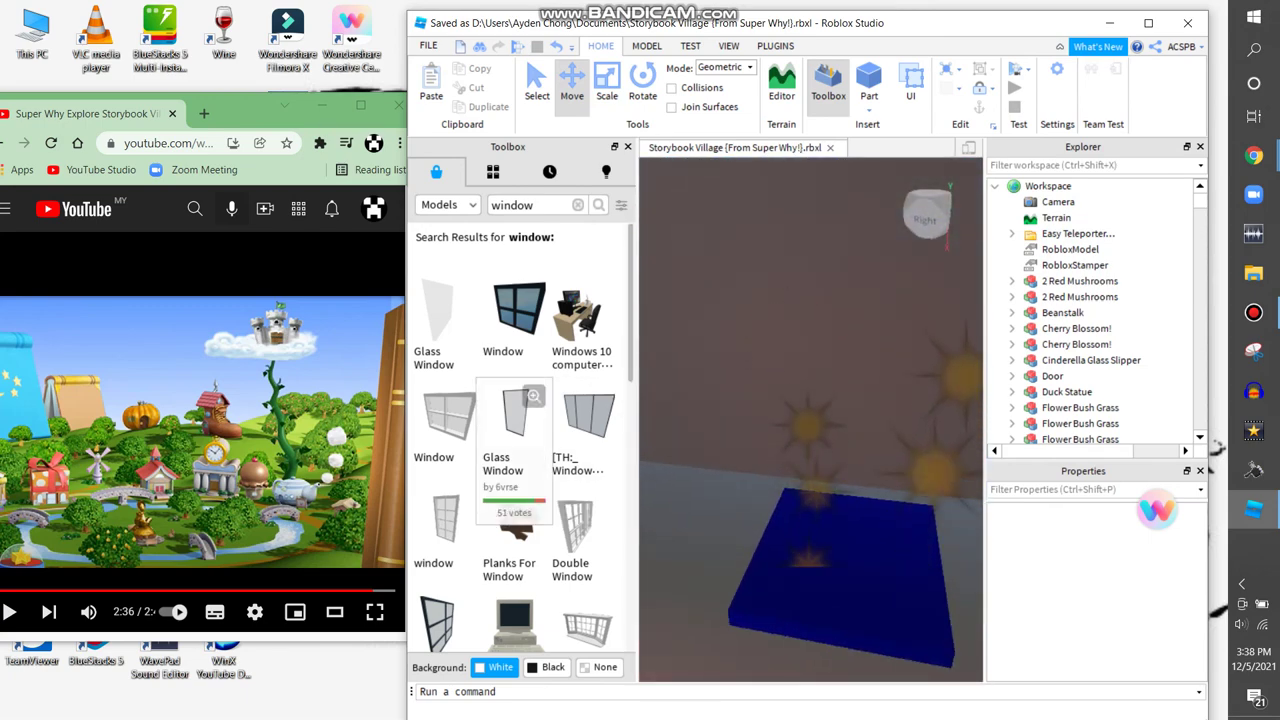
pyautogui.click(515, 420)
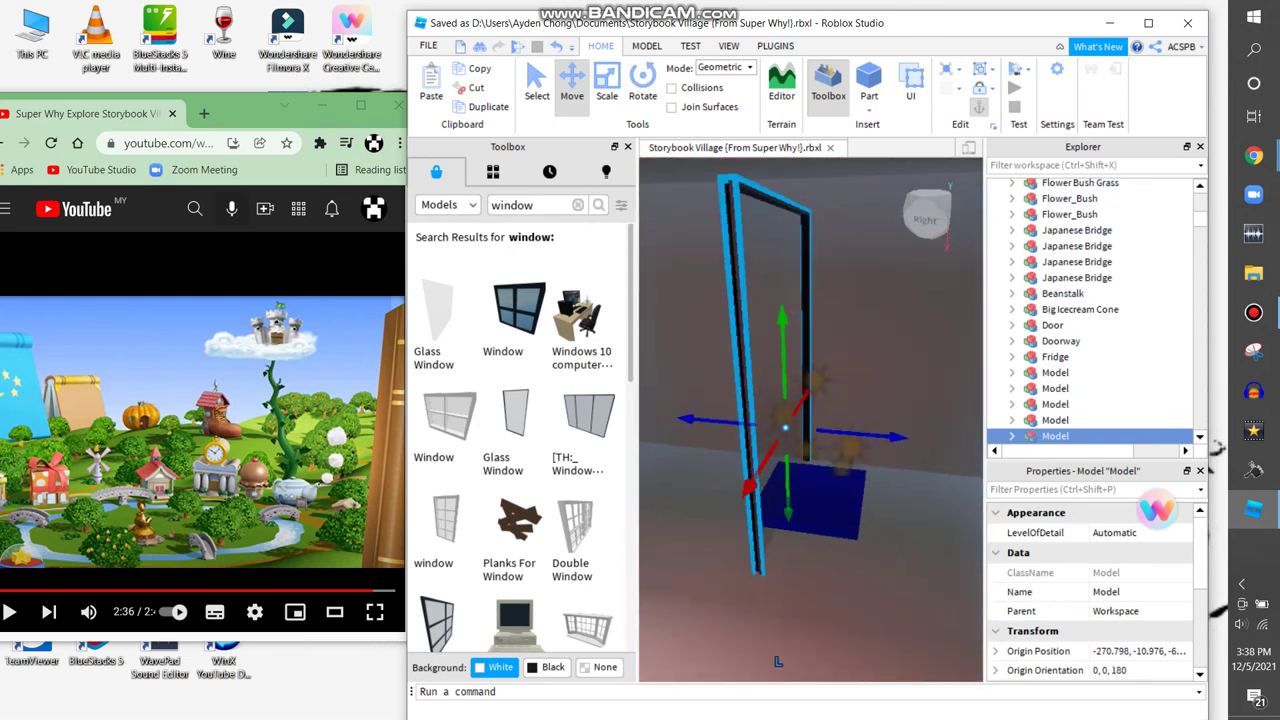
pyautogui.rightClick(745, 384)
pyautogui.click(790, 103)
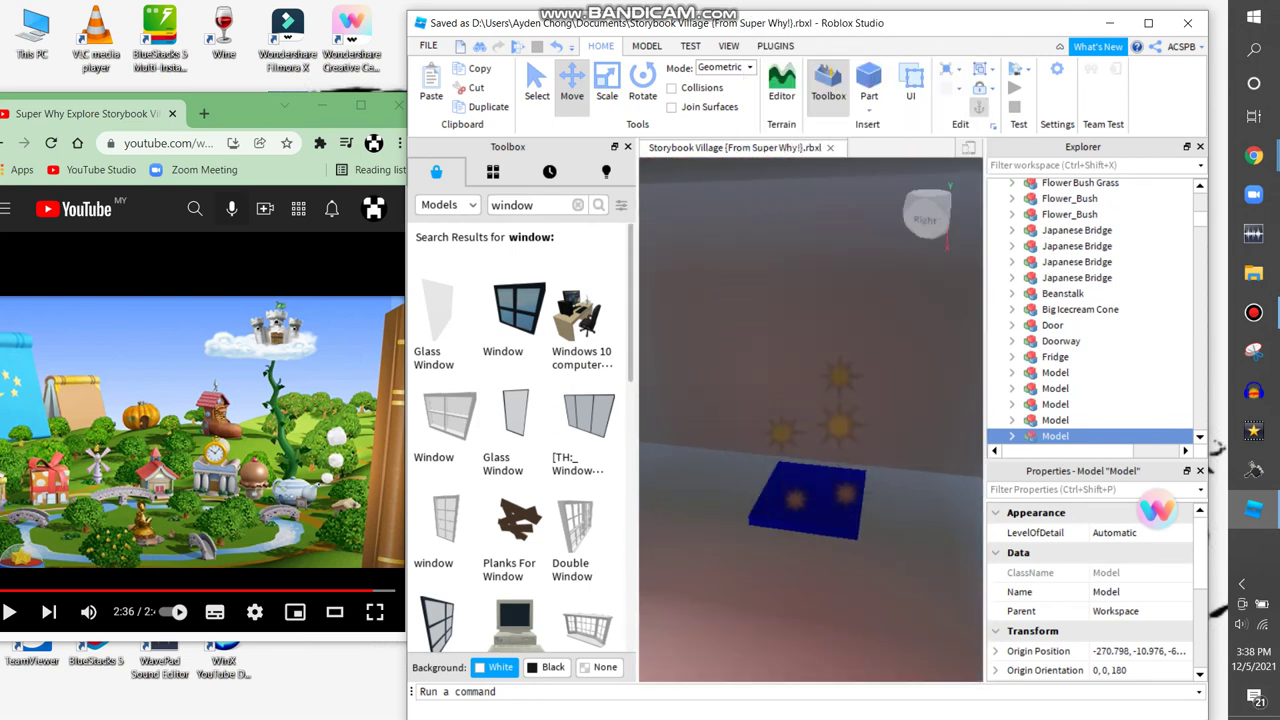